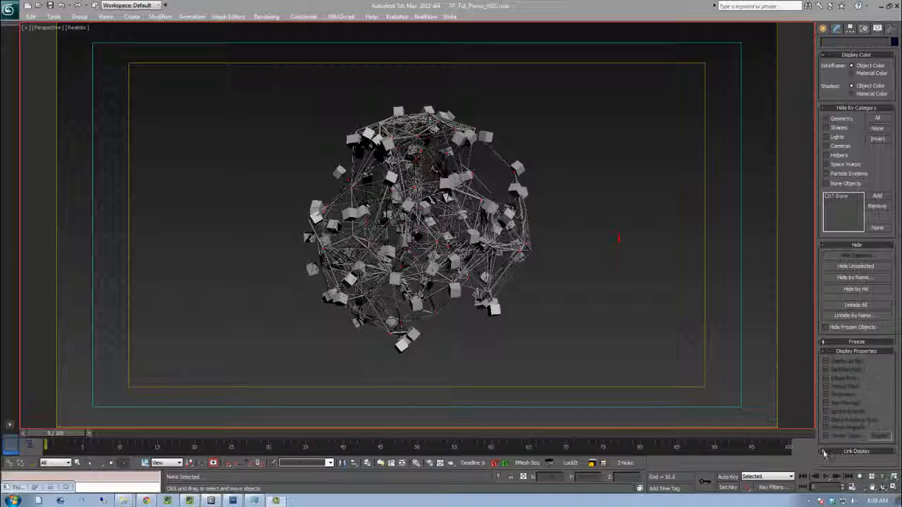
# Play the particle network animation in the viewport, then stop playback
pyautogui.click(832, 477)
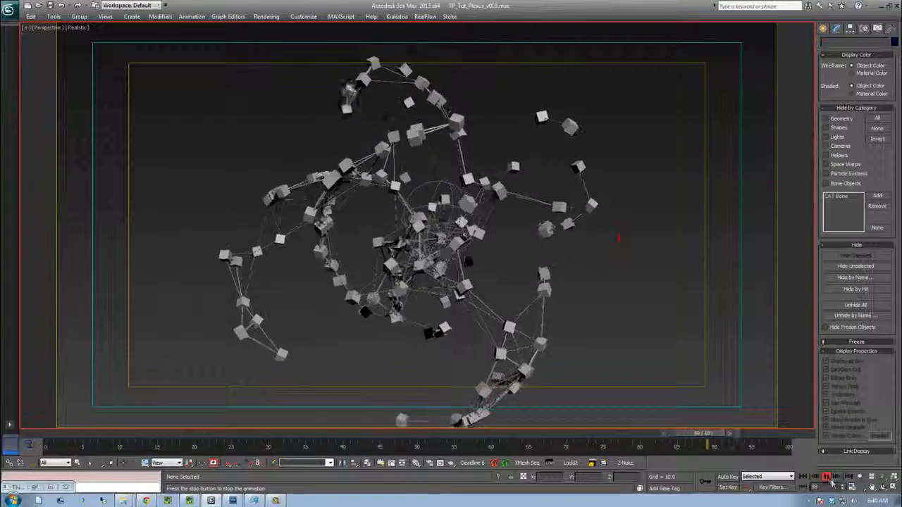
pyautogui.click(829, 479)
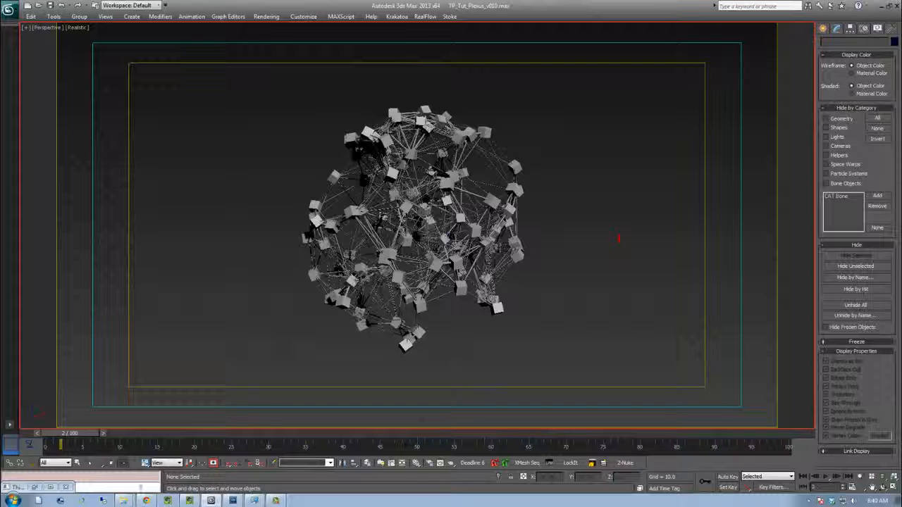
# Switch to the browser and play the Adobe After Effects Plexus reference video, pausing and restarting it
pyautogui.click(146, 501)
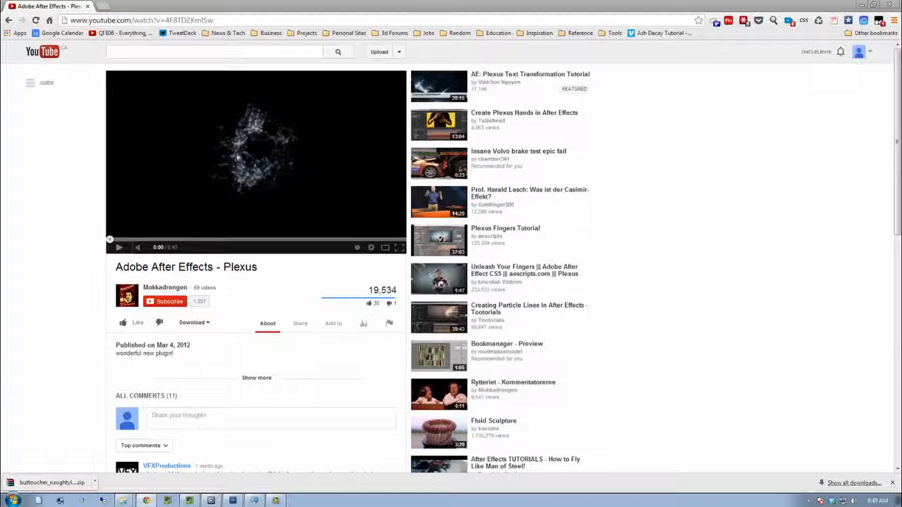
pyautogui.click(118, 248)
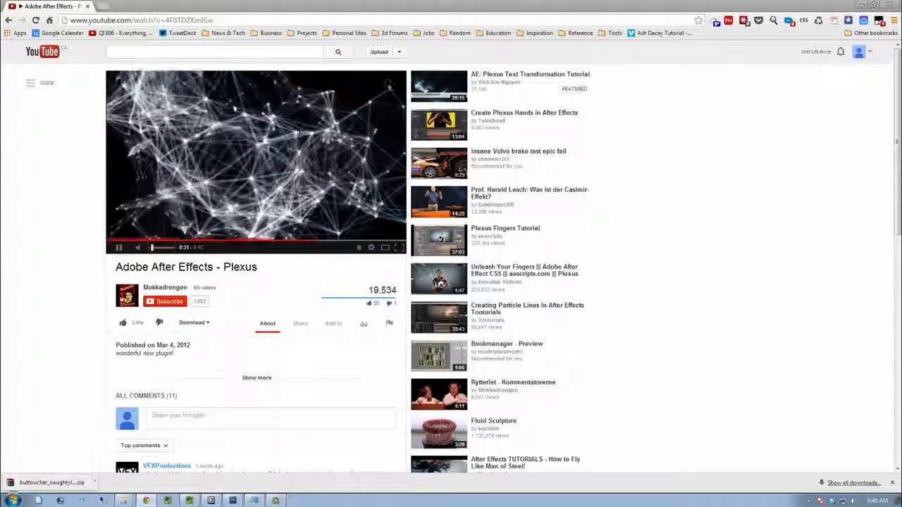
pyautogui.click(117, 242)
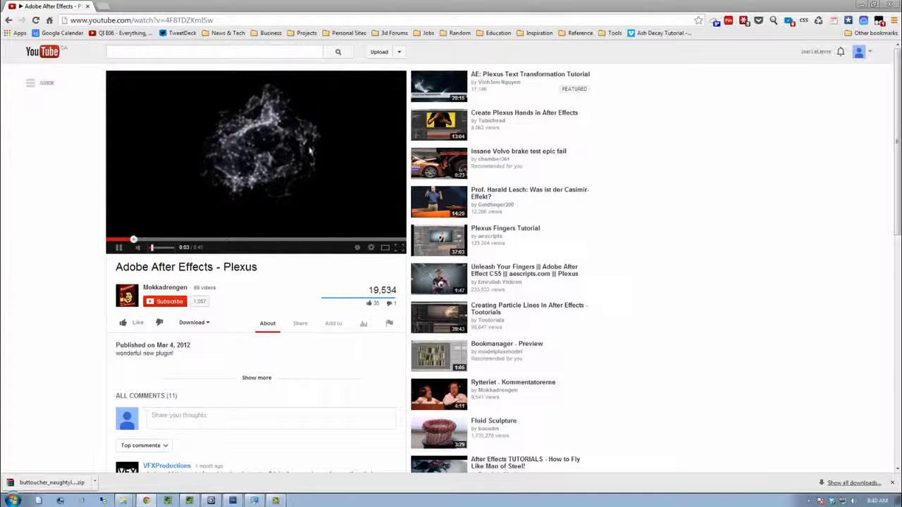
pyautogui.click(118, 246)
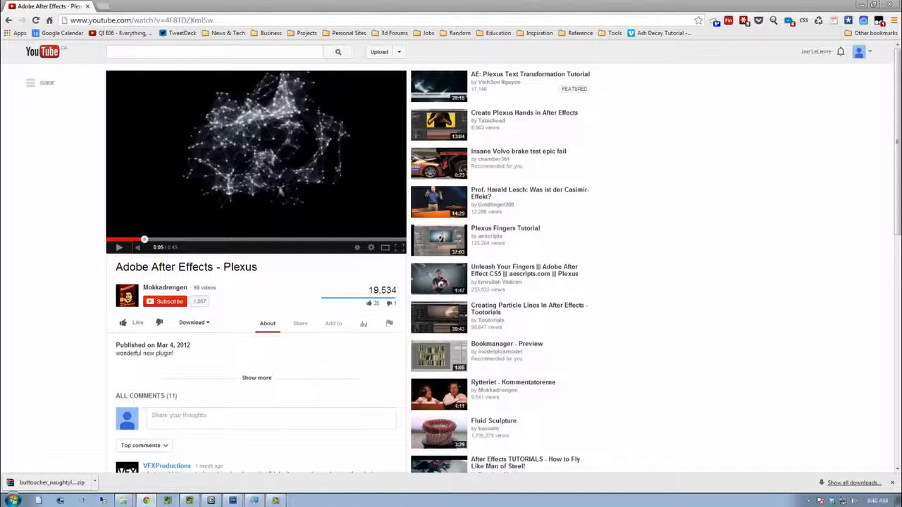
# Return to 3ds Max and play the viewport animation again, then stop it
pyautogui.click(225, 499)
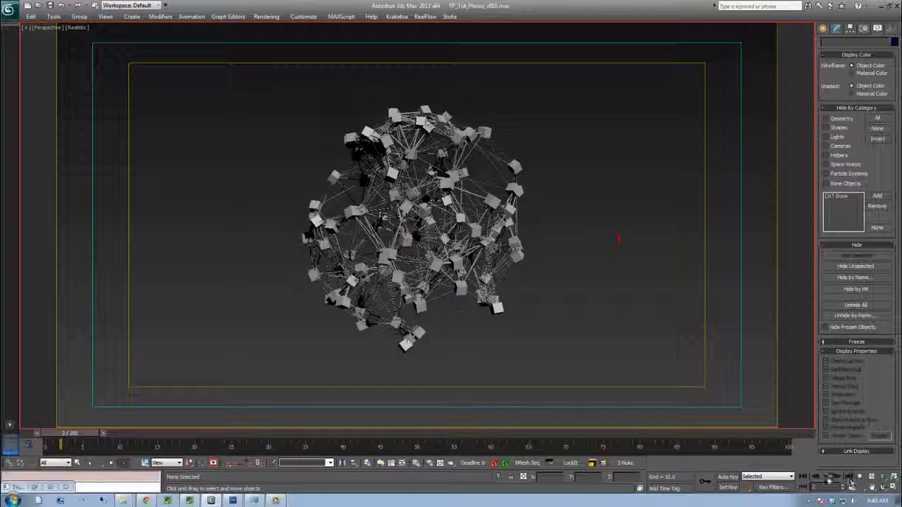
pyautogui.click(826, 476)
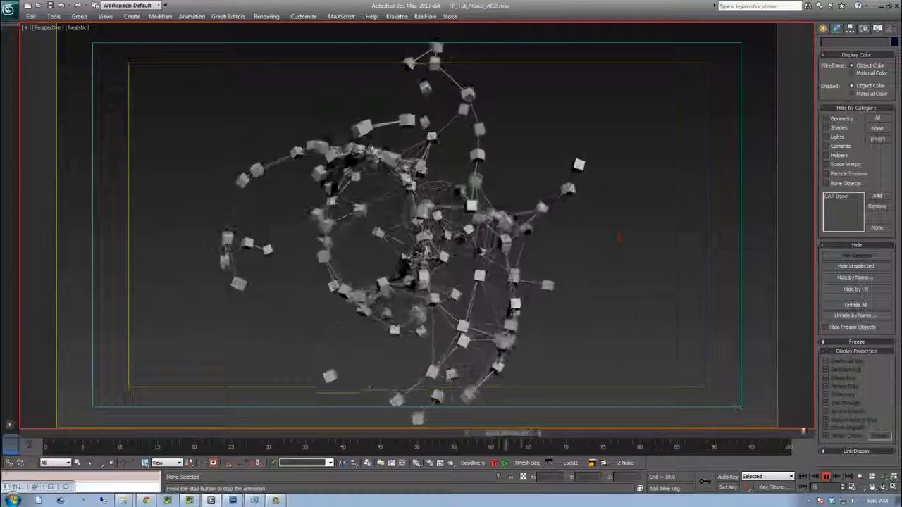
pyautogui.click(826, 477)
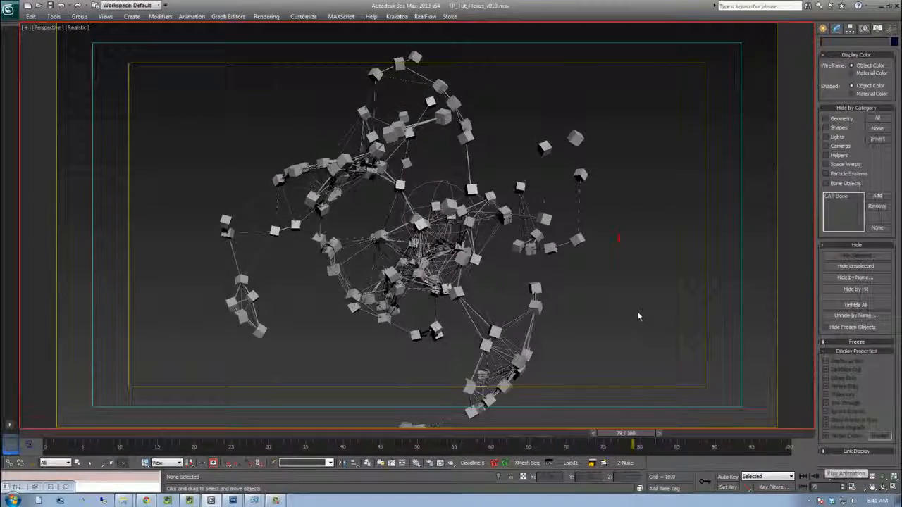
# Open the Thinking Particles window and expand the BornGuides and BornLines groups under Master Dynamic
pyautogui.click(34, 488)
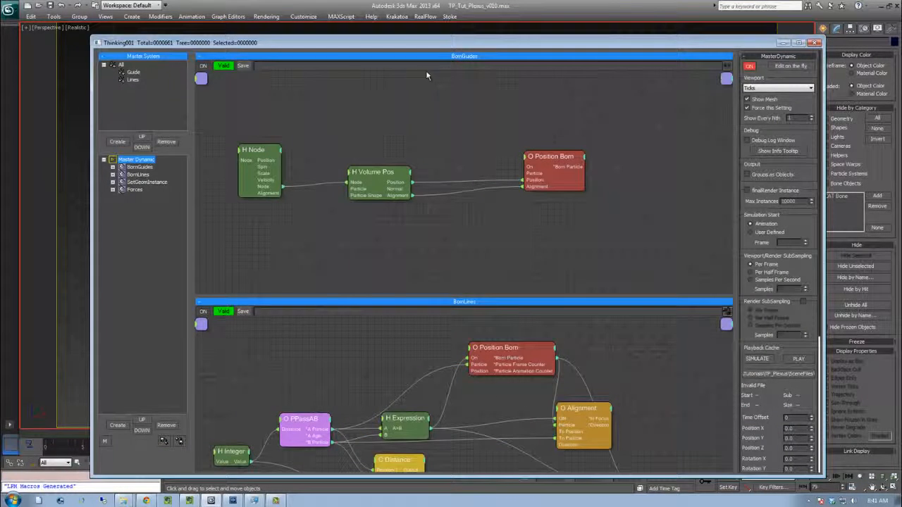
pyautogui.moveTo(435, 45); pyautogui.dragTo(432, 28)
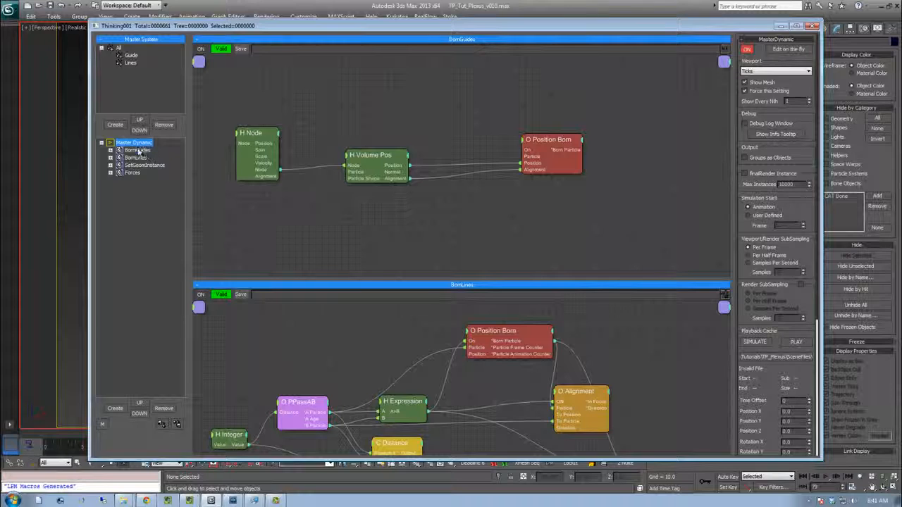
pyautogui.click(111, 150)
pyautogui.click(111, 181)
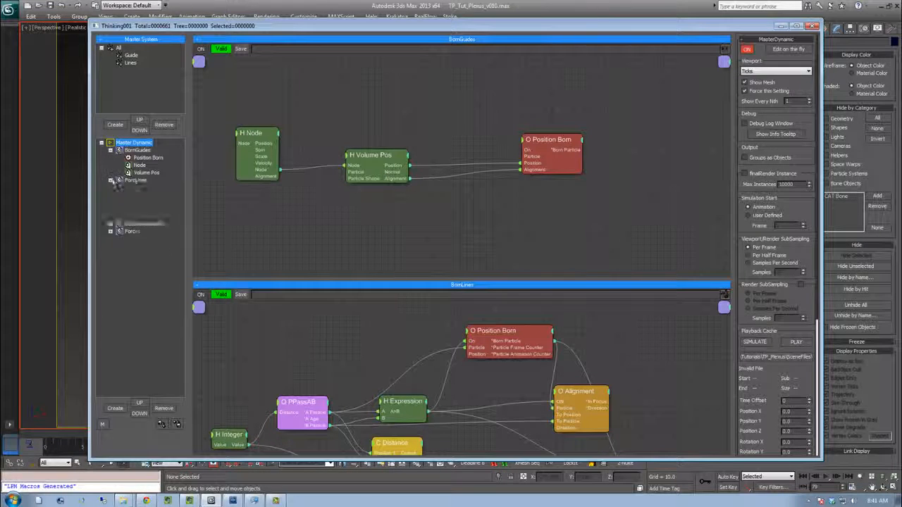
pyautogui.click(110, 279)
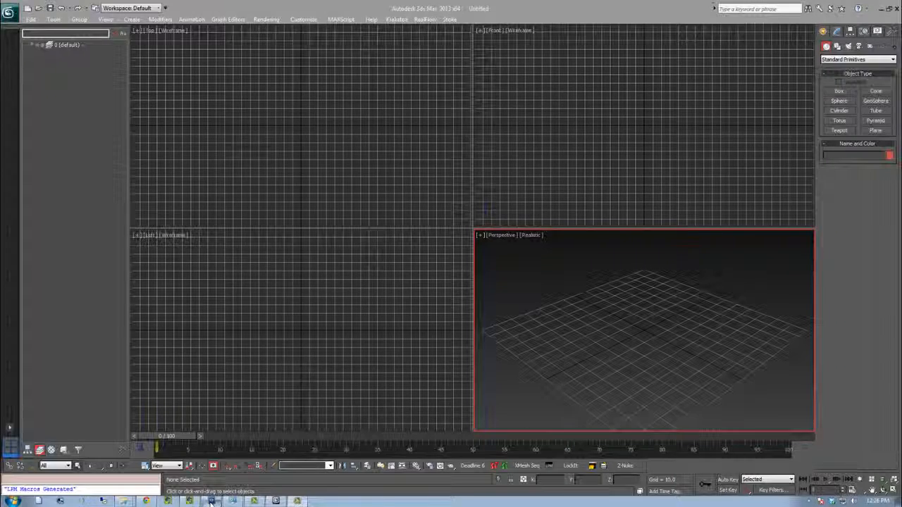
# Open the rendered sequence in Pdplayer, play it and scrub through the timeline
pyautogui.click(210, 501)
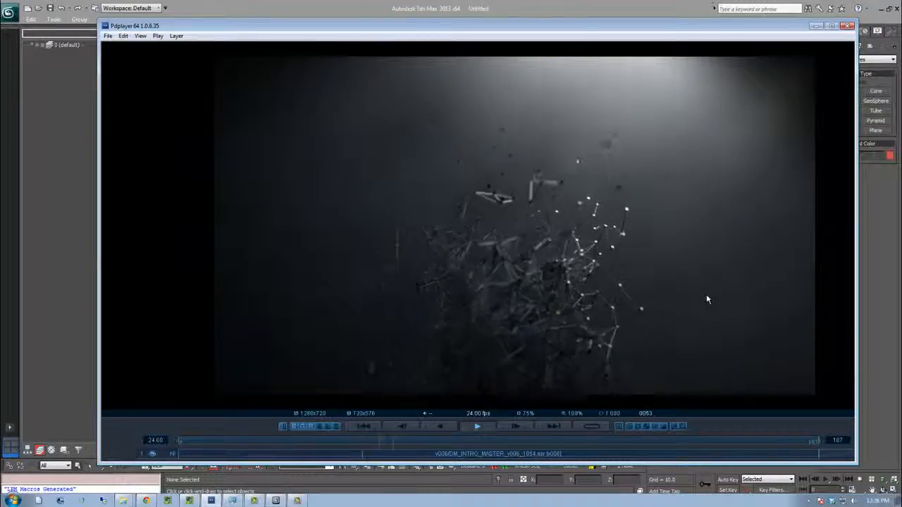
pyautogui.moveTo(707, 300)
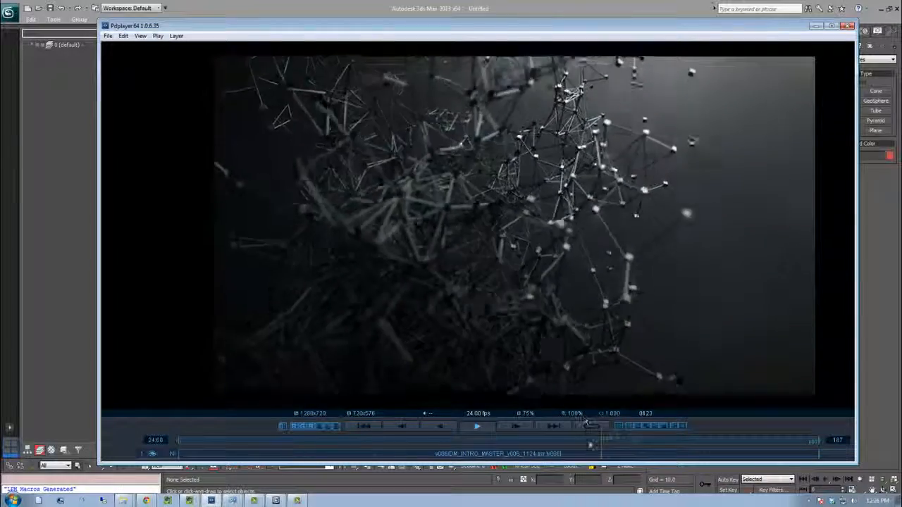
pyautogui.click(476, 427)
pyautogui.moveTo(499, 441); pyautogui.dragTo(412, 450)
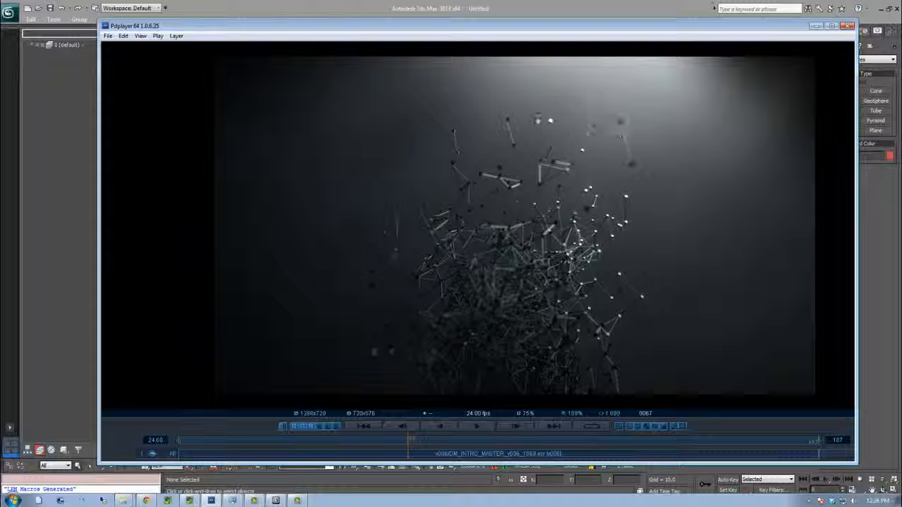
pyautogui.moveTo(412, 442); pyautogui.dragTo(455, 444)
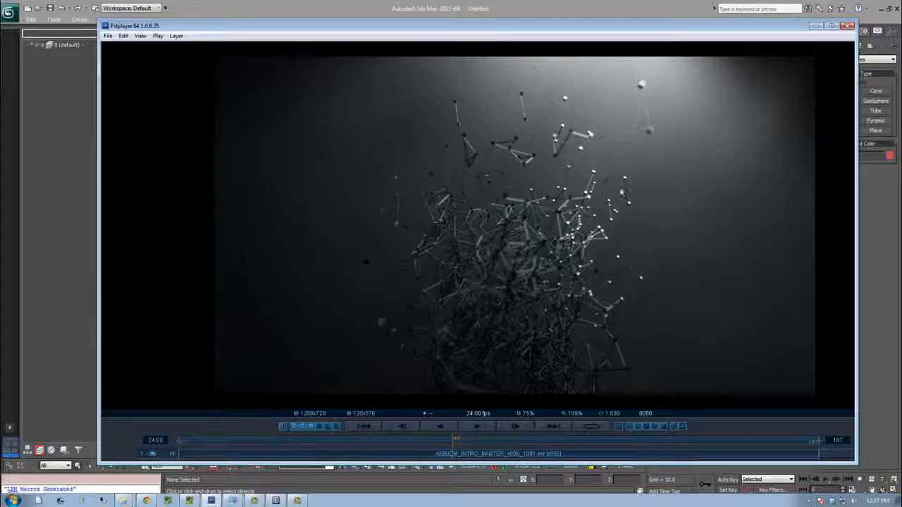
# Zoom into the rendered frame and pan around while scrubbing to inspect the line details
pyautogui.scroll(1, 404, 191)
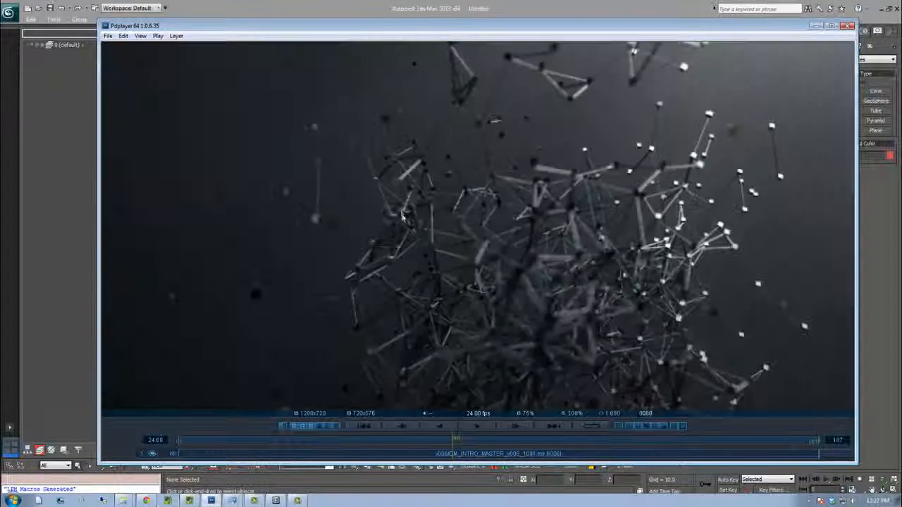
pyautogui.moveTo(395, 208); pyautogui.dragTo(449, 155, button='middle')
pyautogui.moveTo(458, 441); pyautogui.dragTo(485, 438)
pyautogui.moveTo(447, 164); pyautogui.dragTo(459, 171, button='middle')
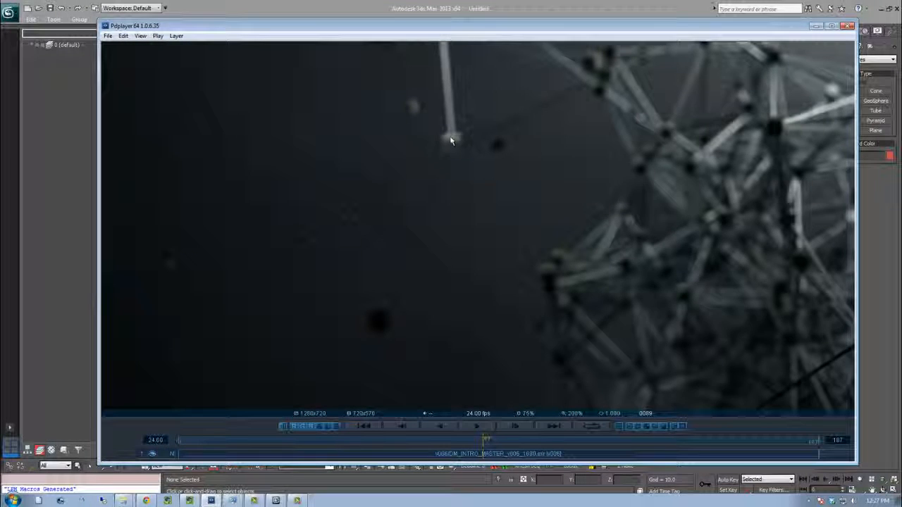
pyautogui.moveTo(450, 139); pyautogui.dragTo(485, 150, button='middle')
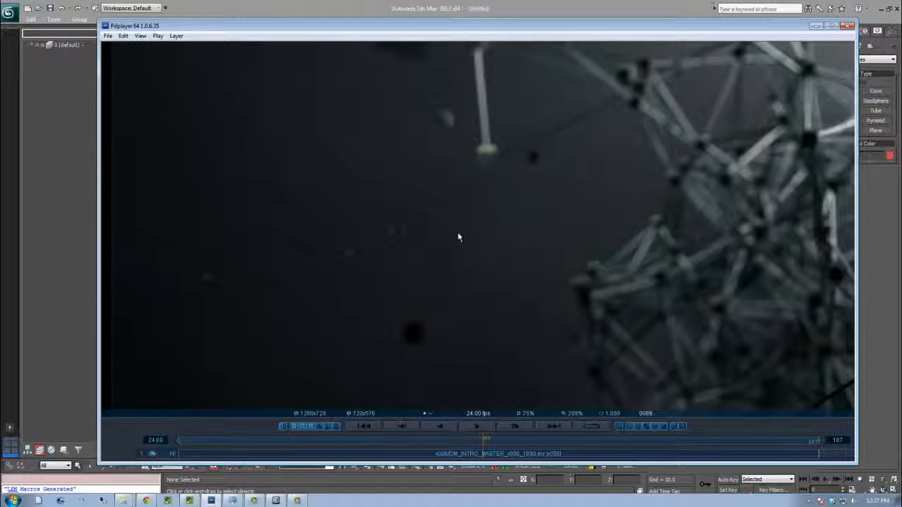
pyautogui.moveTo(485, 442); pyautogui.dragTo(462, 451)
pyautogui.moveTo(470, 447)
pyautogui.mouseDown()
pyautogui.moveTo(505, 441)
pyautogui.moveTo(479, 447)
pyautogui.mouseUp()
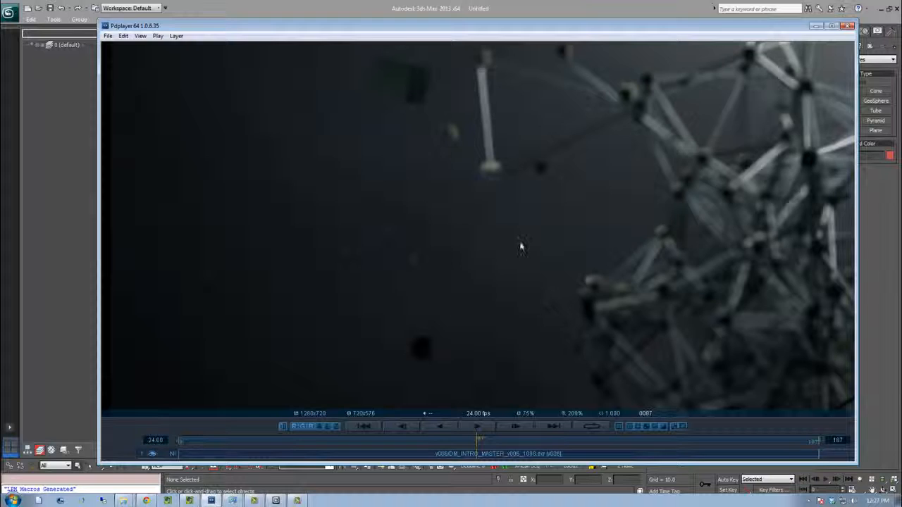
# Zoom back out of the frame, scrub to another point and toggle playback
pyautogui.scroll(-1, 518, 246)
pyautogui.moveTo(592, 215); pyautogui.dragTo(494, 236, button='middle')
pyautogui.scroll(-1, 479, 232)
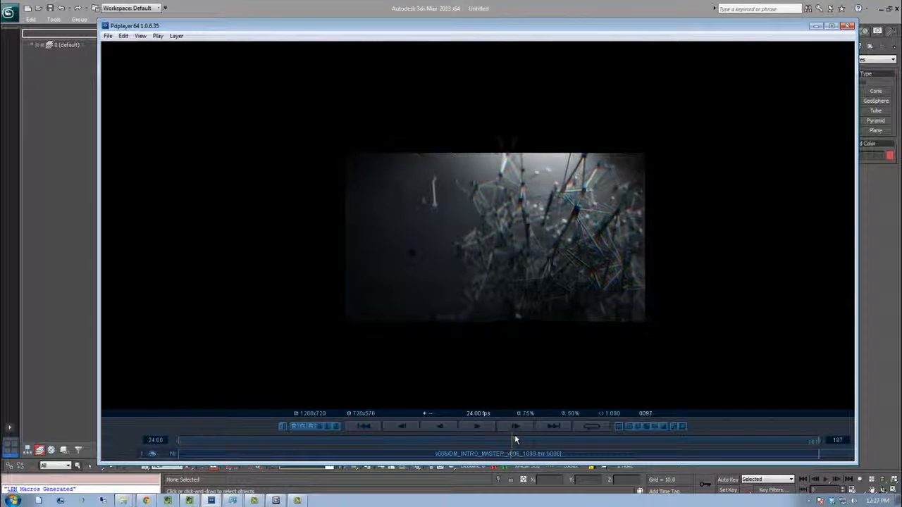
pyautogui.moveTo(502, 442); pyautogui.dragTo(482, 445)
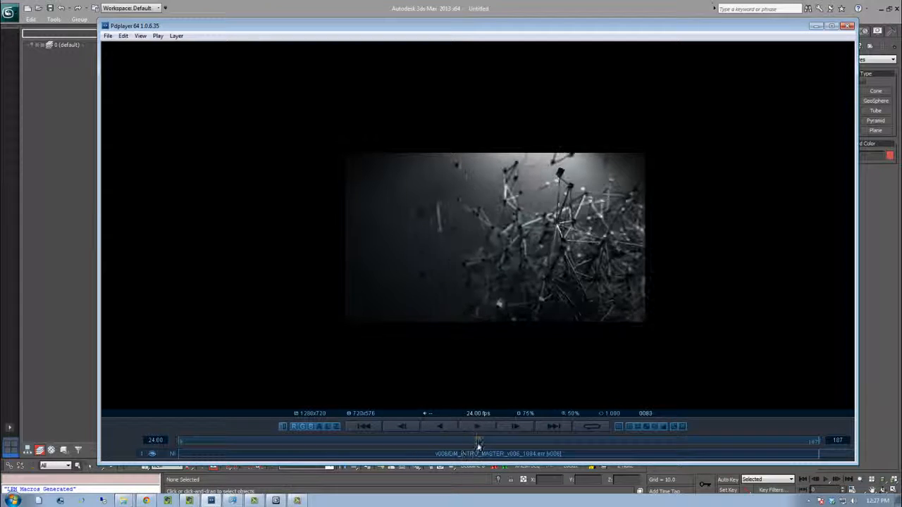
pyautogui.click(470, 448)
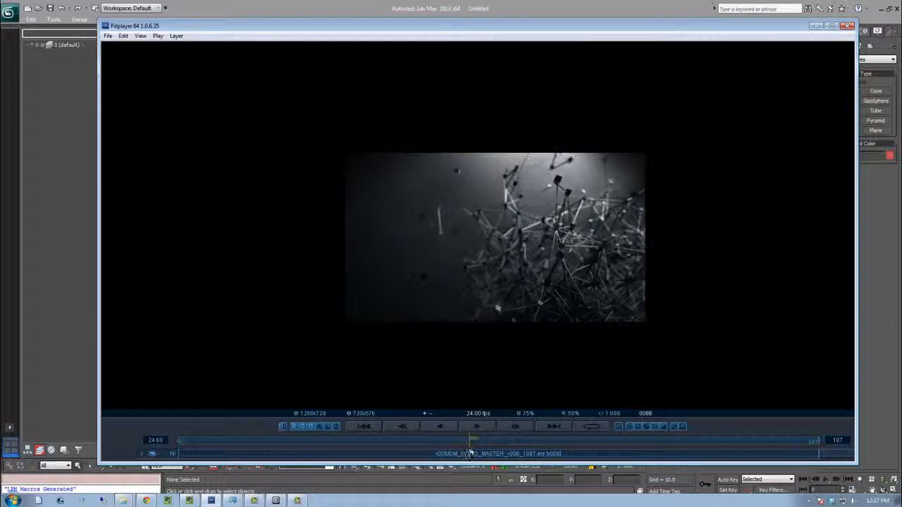
pyautogui.press('space')
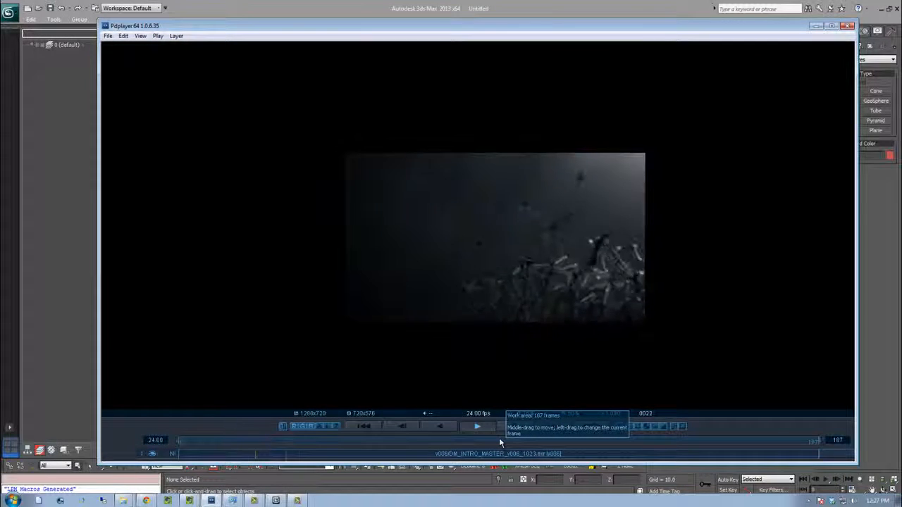
# Play the sequence, scrub back near its start and zoom in on the frame
pyautogui.click(479, 427)
pyautogui.moveTo(371, 443); pyautogui.dragTo(222, 444)
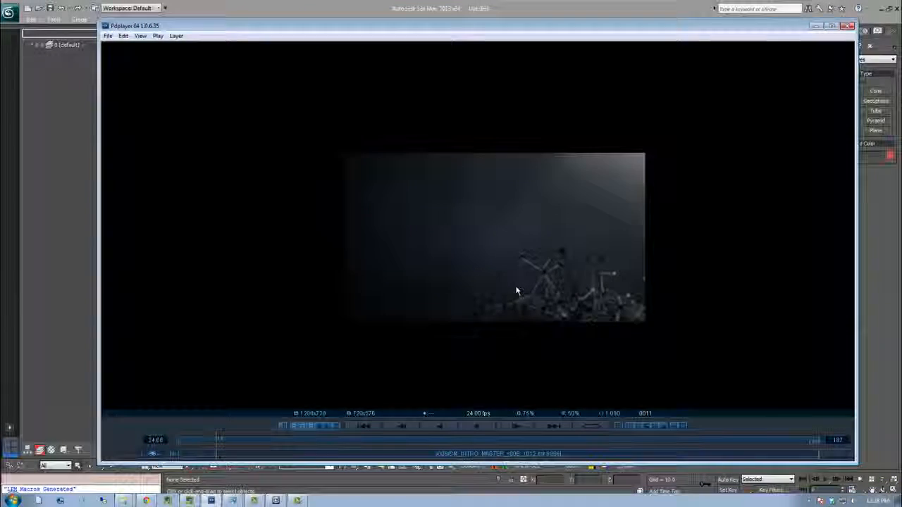
pyautogui.scroll(2, 517, 289)
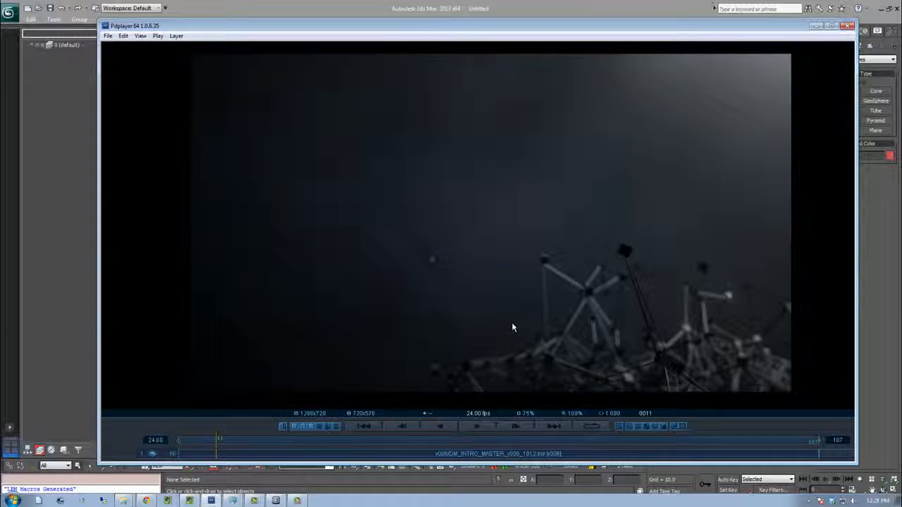
# Step frame by frame back and forth through the opening frames to examine the particle lines
pyautogui.press('Right')
pyautogui.press('Right')
pyautogui.press('Right')
pyautogui.press('Left')
pyautogui.press('Left')
pyautogui.press('Left')
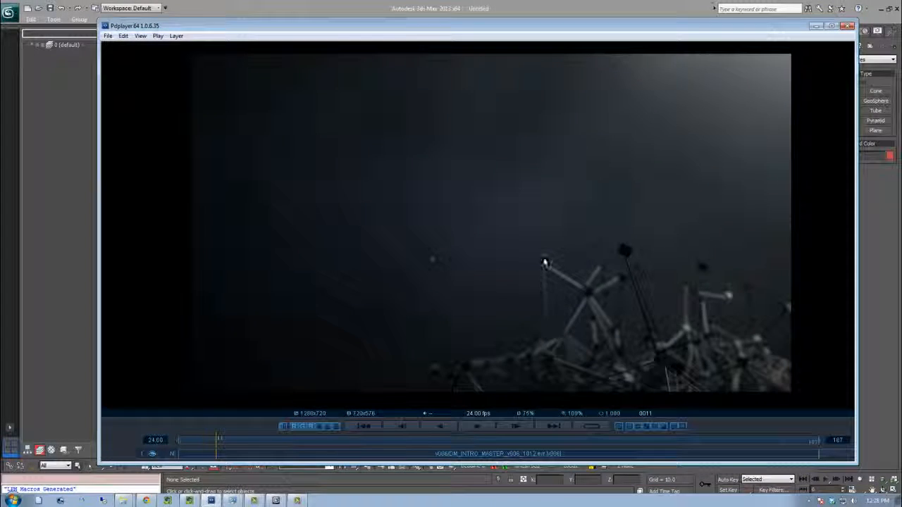
pyautogui.press('Right')
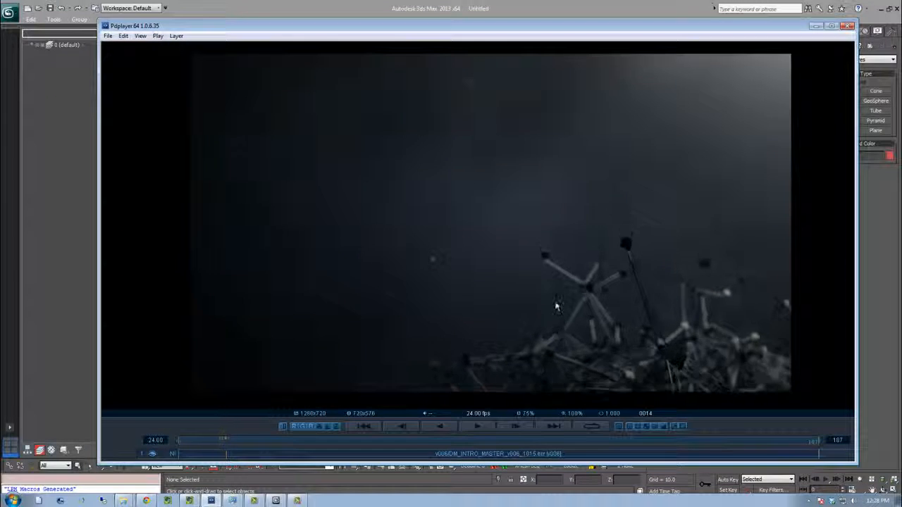
pyautogui.press('Right')
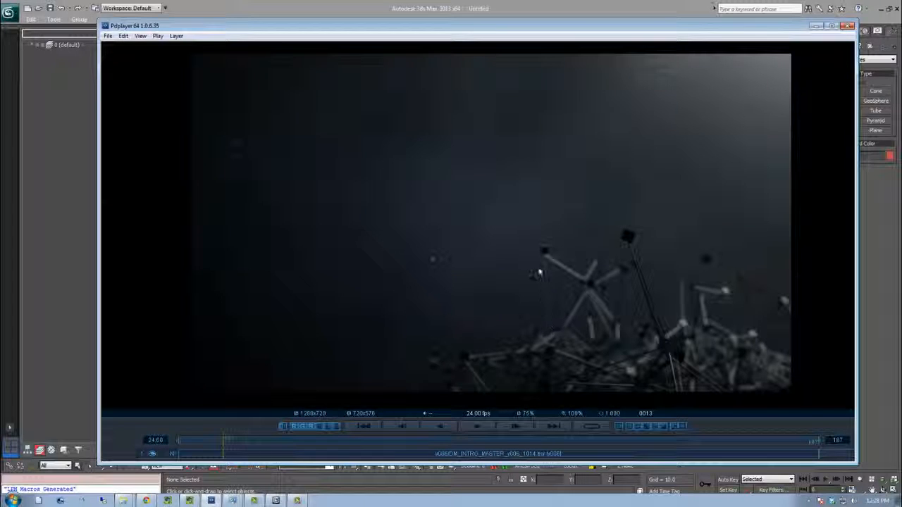
pyautogui.press('Right')
pyautogui.press('Right')
pyautogui.press('Right')
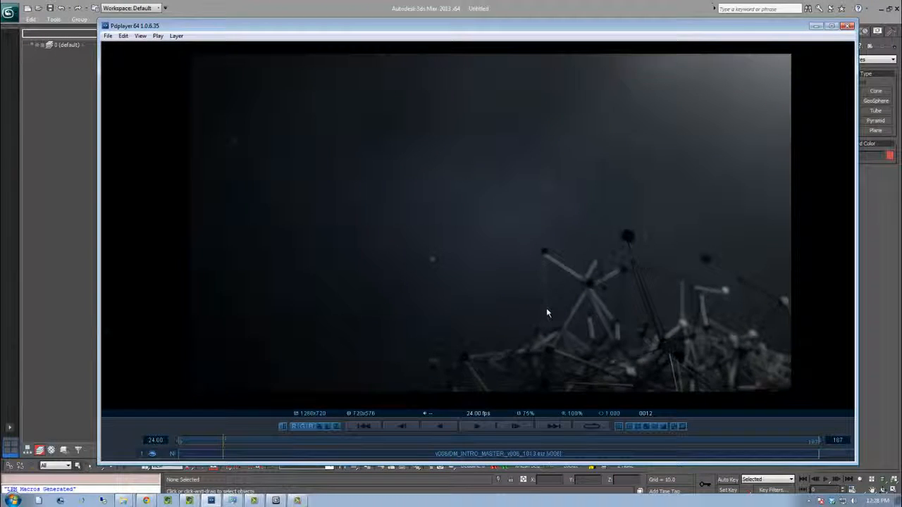
pyautogui.press('Left')
pyautogui.press('Left')
pyautogui.press('Left')
pyautogui.press('Left')
pyautogui.press('Left')
pyautogui.press('Left')
pyautogui.press('Left')
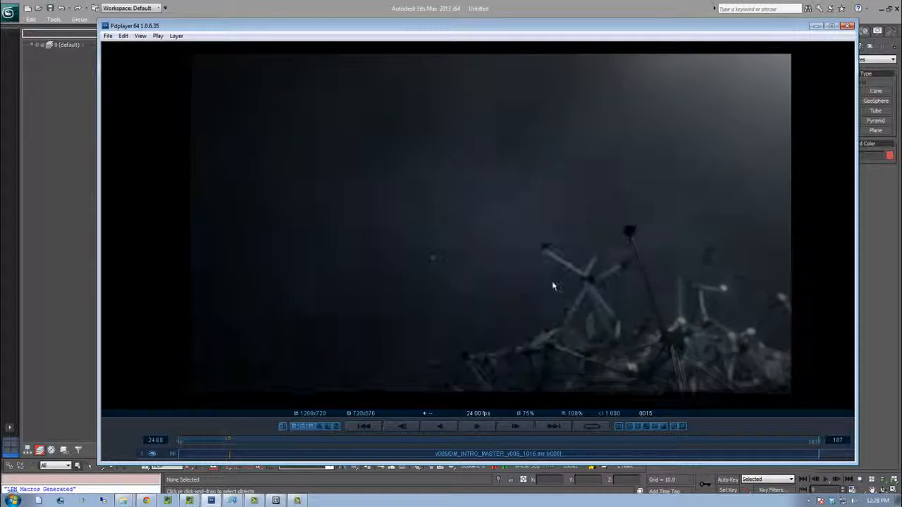
pyautogui.press('Right')
pyautogui.press('Right')
pyautogui.press('Right')
pyautogui.press('Right')
pyautogui.press('Right')
pyautogui.press('Right')
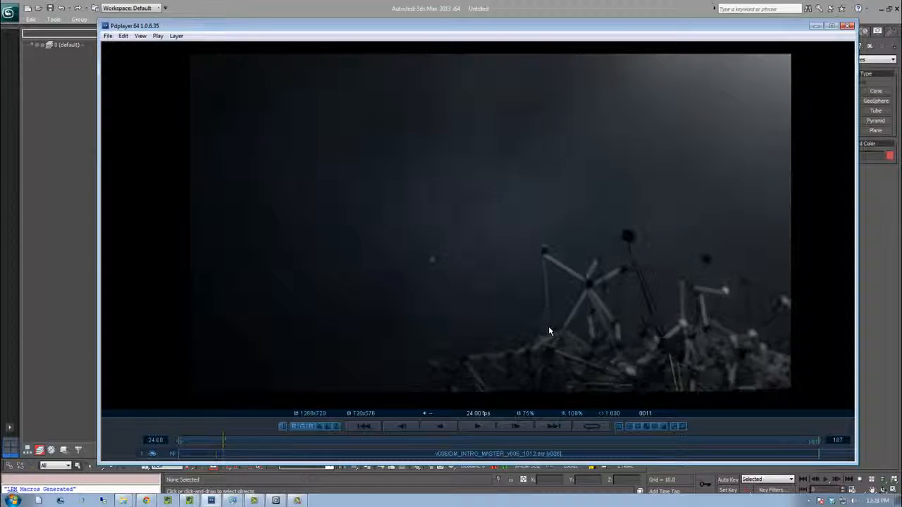
pyautogui.press('Right')
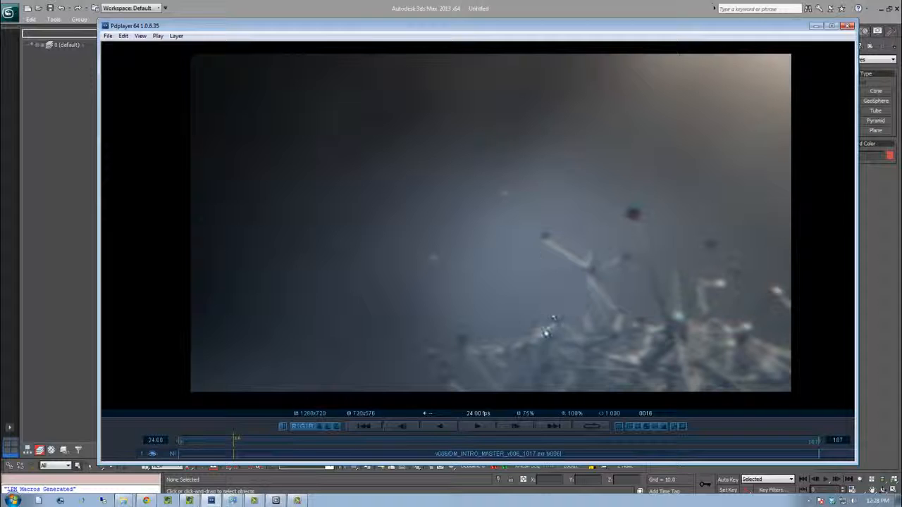
pyautogui.press('Left')
pyautogui.press('Left')
pyautogui.press('Left')
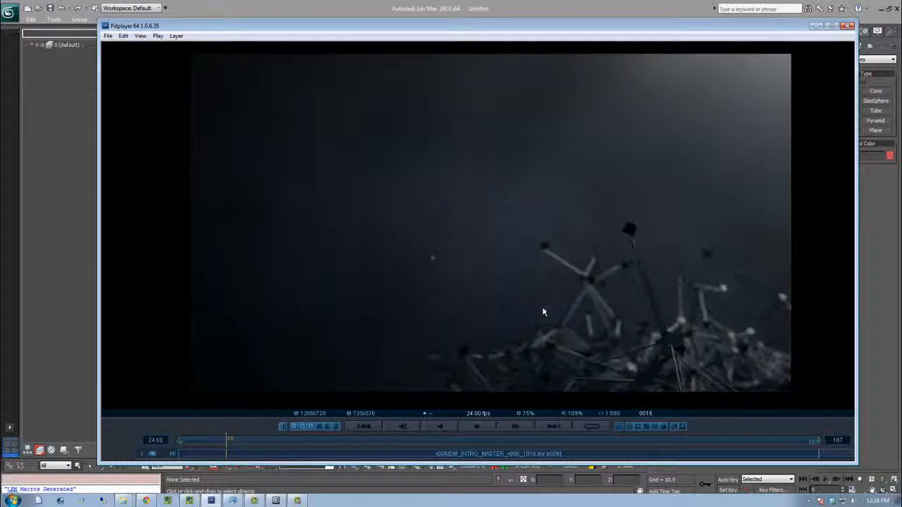
# Step one frame forward in the reference render, then minimize the player window
pyautogui.press('Right')
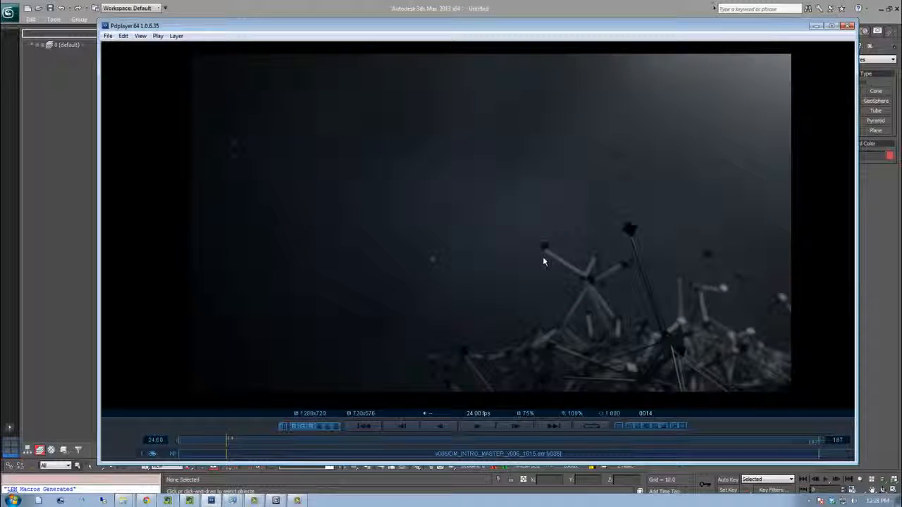
pyautogui.click(815, 26)
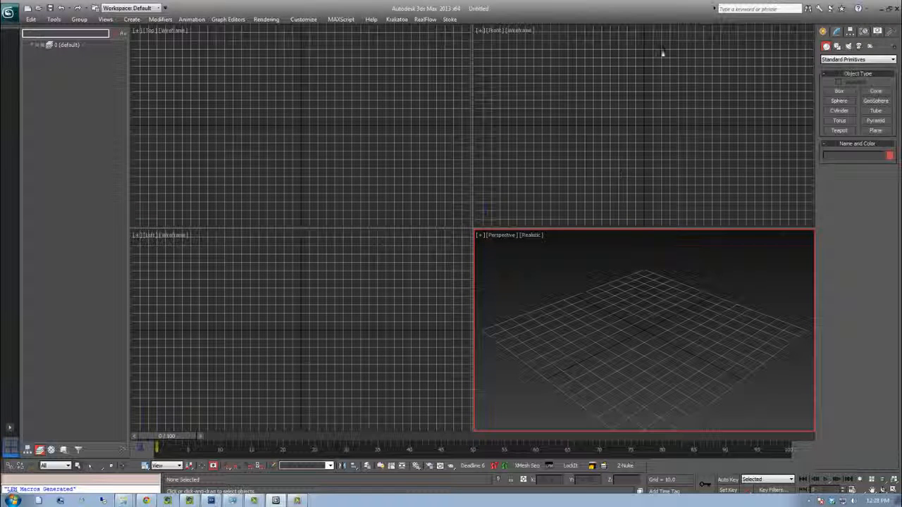
# Create a new layer named Geo
pyautogui.rightClick(50, 85)
pyautogui.click(71, 84)
pyautogui.write('Grou')
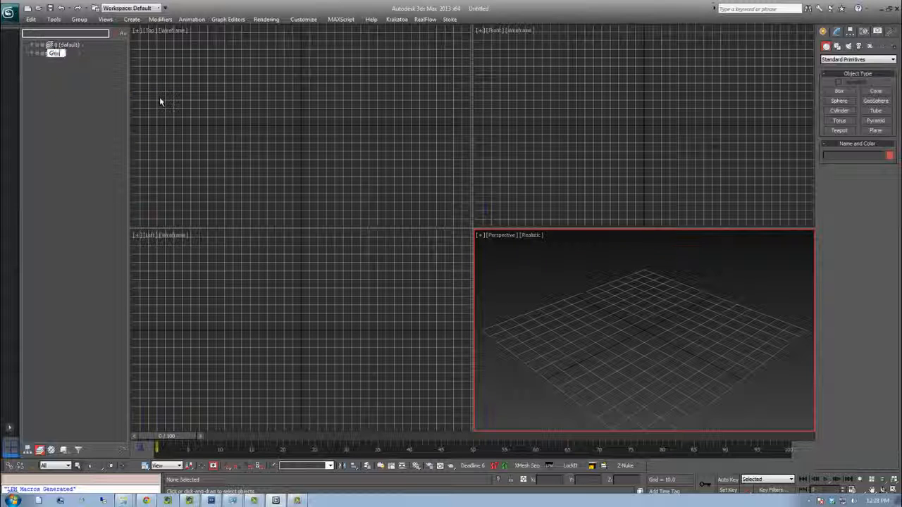
pyautogui.press('Return')
# Create a GeoSphere, turn off Smooth and set its radius to 60
pyautogui.click(550, 98)
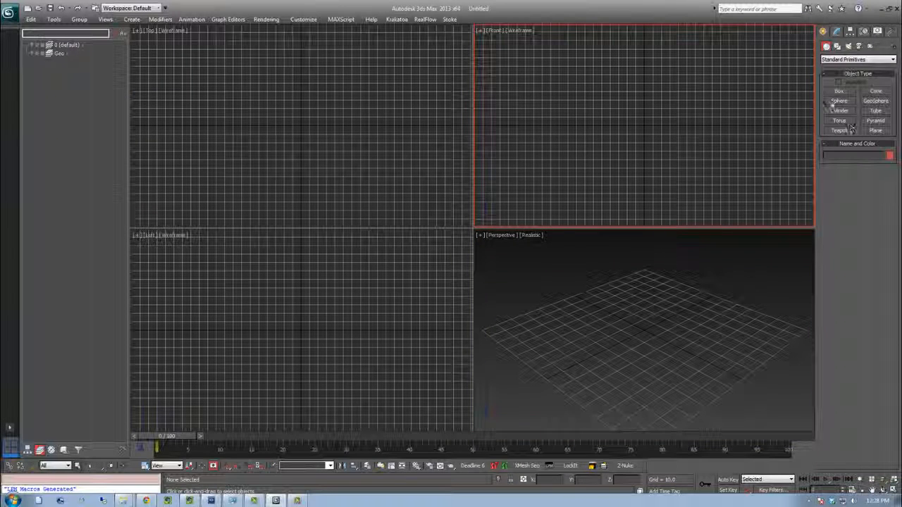
pyautogui.click(876, 101)
pyautogui.moveTo(643, 329); pyautogui.dragTo(702, 333)
pyautogui.click(829, 256)
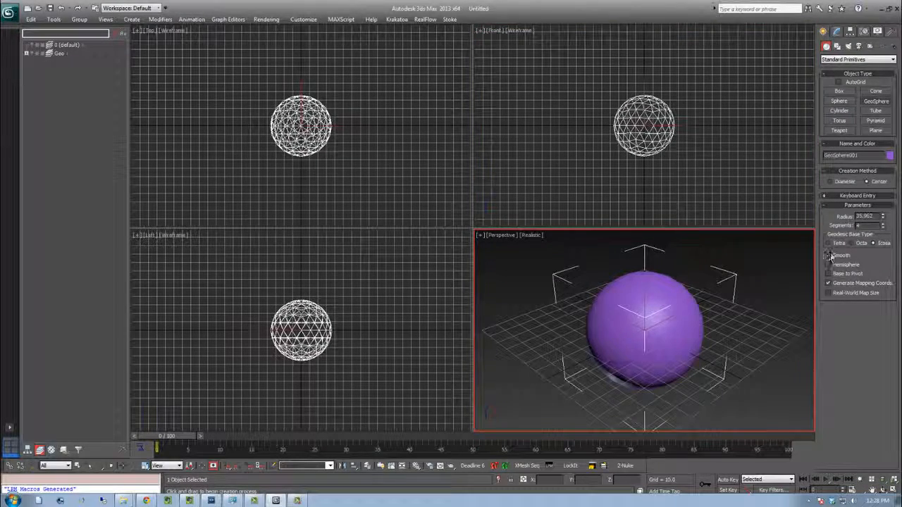
pyautogui.write('60')
pyautogui.press('Return')
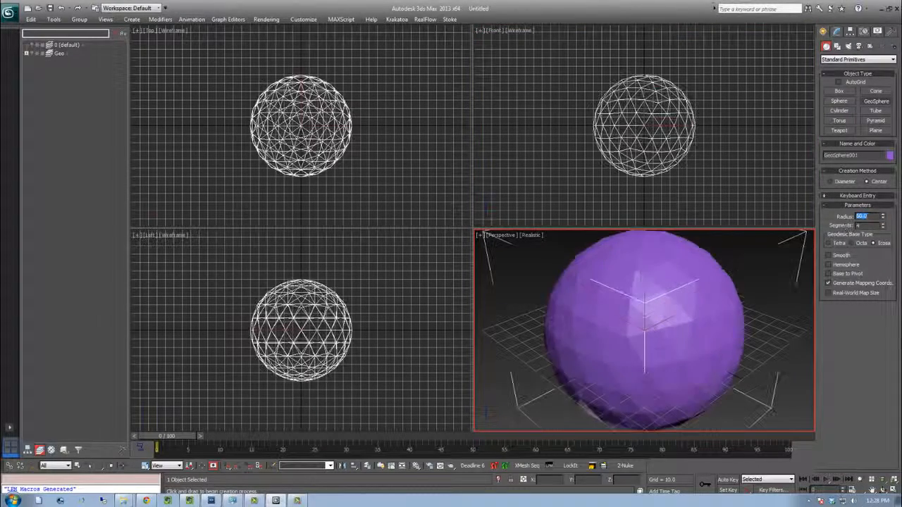
# Maximize the perspective view and reset the GeoSphere's position to 0, 0, 0 with the move type-in
pyautogui.hotkey('alt', 'w')
pyautogui.scroll(-2, 637, 324)
pyautogui.scroll(-3, 514, 272)
pyautogui.press('j')
pyautogui.moveTo(514, 272); pyautogui.dragTo(511, 257, button='middle')
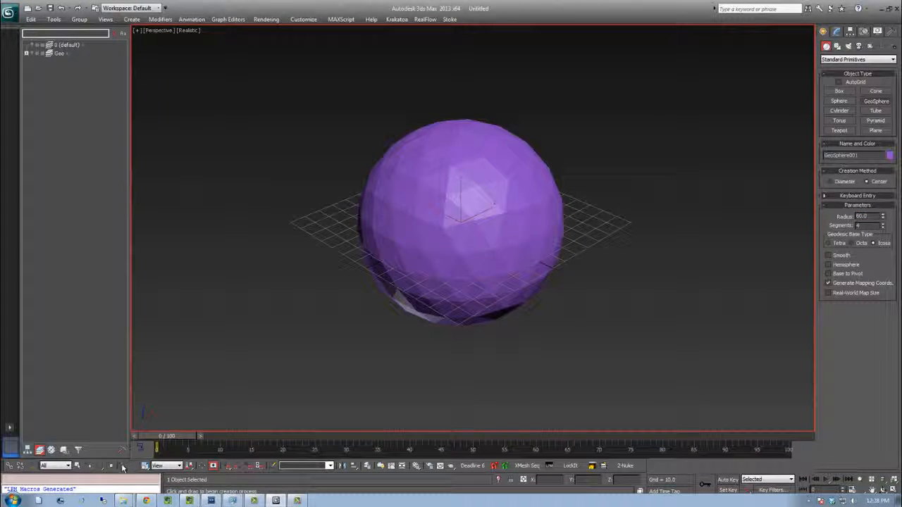
pyautogui.press('w')
pyautogui.press('F12')
pyautogui.rightClick(419, 275)
pyautogui.rightClick(419, 285)
pyautogui.click(489, 254)
# Switch to wireframe and create a small cylinder with radius 0.5 and height 4.0
pyautogui.keyDown('alt'); pyautogui.moveTo(549, 244); pyautogui.dragTo(568, 220, button='middle'); pyautogui.keyUp('alt')
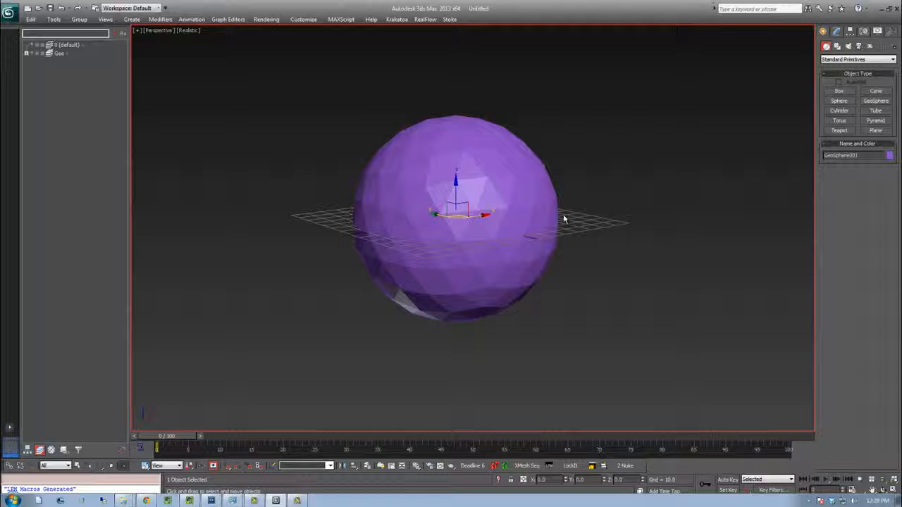
pyautogui.moveTo(427, 163); pyautogui.dragTo(494, 191, button='middle')
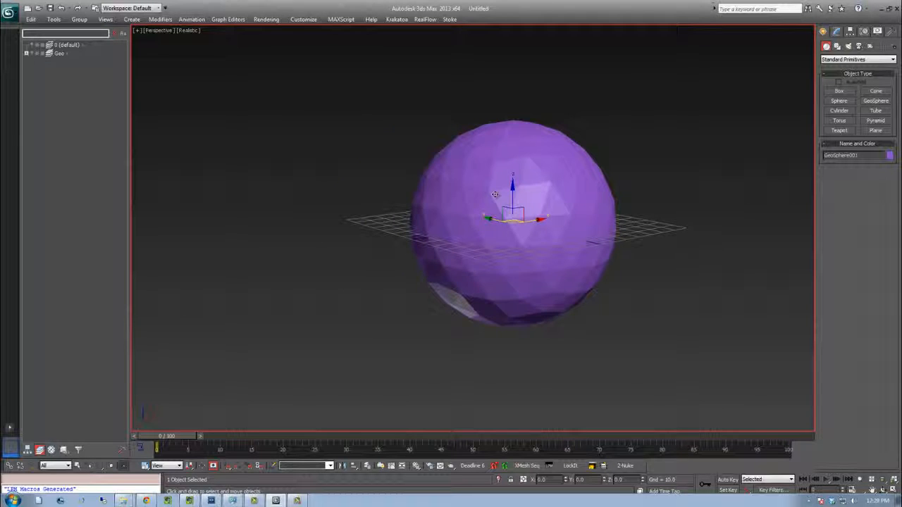
pyautogui.moveTo(497, 219)
pyautogui.keyDown('ctrl'); pyautogui.keyDown('alt'); pyautogui.mouseDown(button='middle')
pyautogui.moveTo(502, 236)
pyautogui.moveTo(446, 254)
pyautogui.moveTo(486, 258)
pyautogui.mouseUp(button='middle'); pyautogui.keyUp('alt'); pyautogui.keyUp('ctrl')
pyautogui.press('F3')
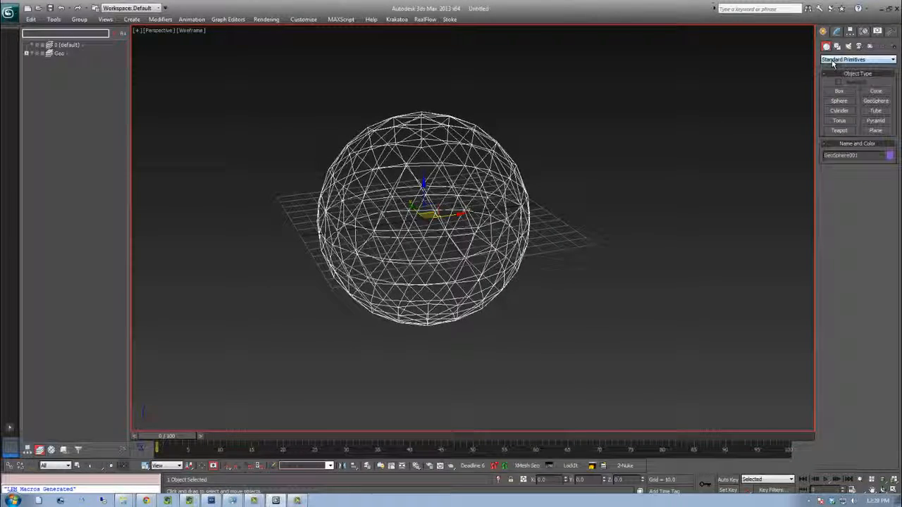
pyautogui.click(840, 112)
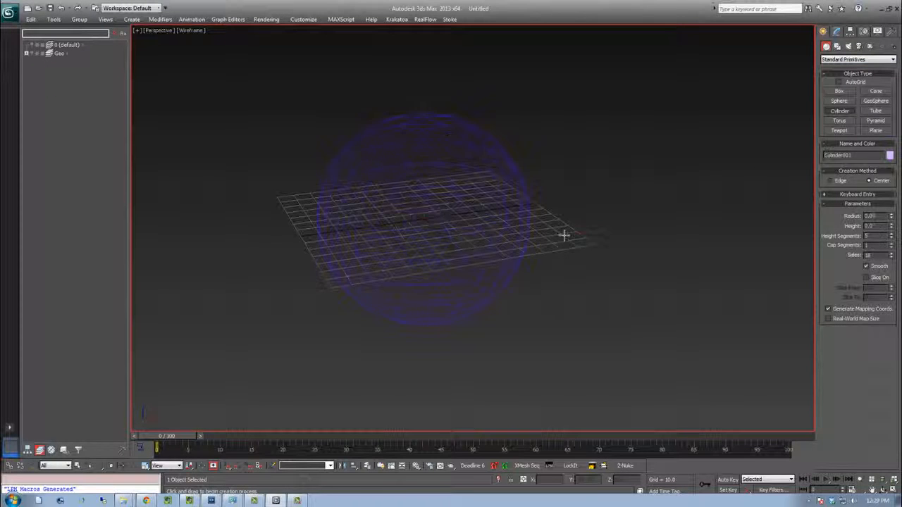
pyautogui.moveTo(565, 233); pyautogui.dragTo(570, 236)
pyautogui.click(566, 205)
pyautogui.rightClick(567, 206)
pyautogui.click(837, 32)
pyautogui.doubleClick(874, 166)
pyautogui.write('.5')
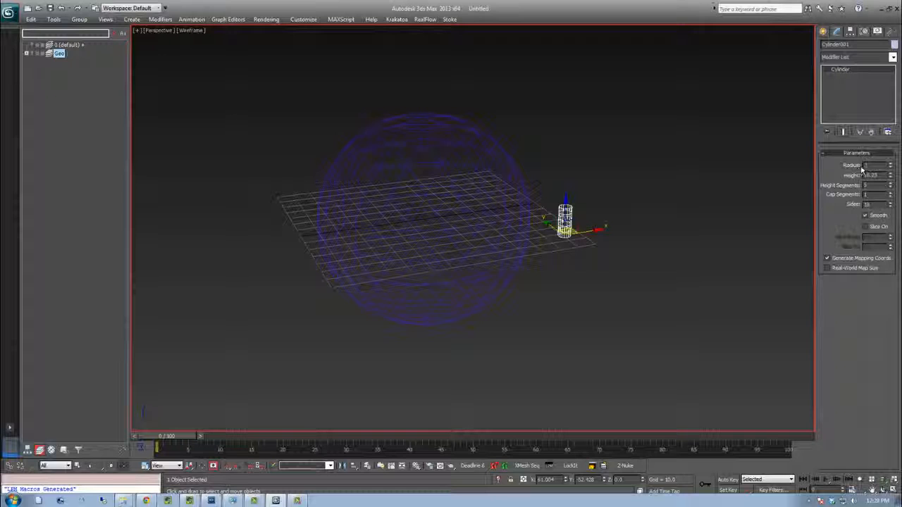
pyautogui.press('Return')
pyautogui.moveTo(870, 175); pyautogui.dragTo(864, 196)
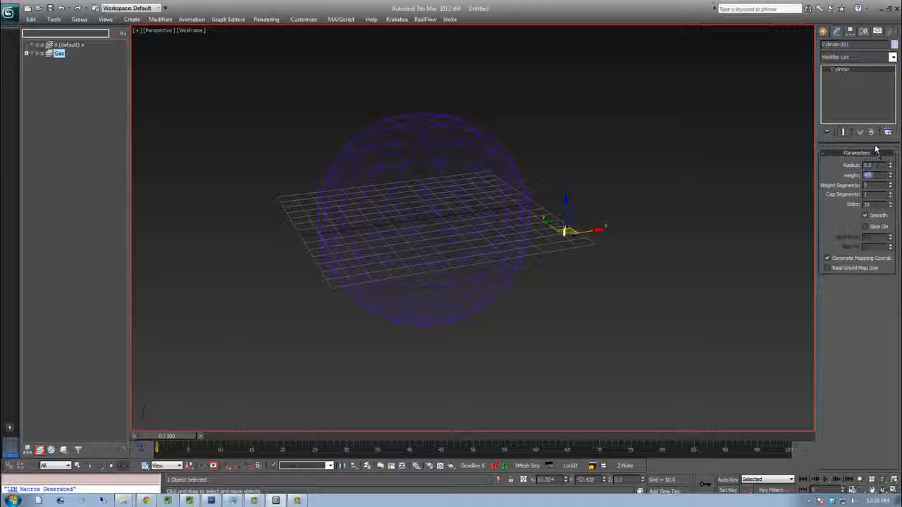
# Create a Torus Knot from Extended Primitives and set its base radius to 60
pyautogui.moveTo(602, 243); pyautogui.dragTo(582, 268, button='middle')
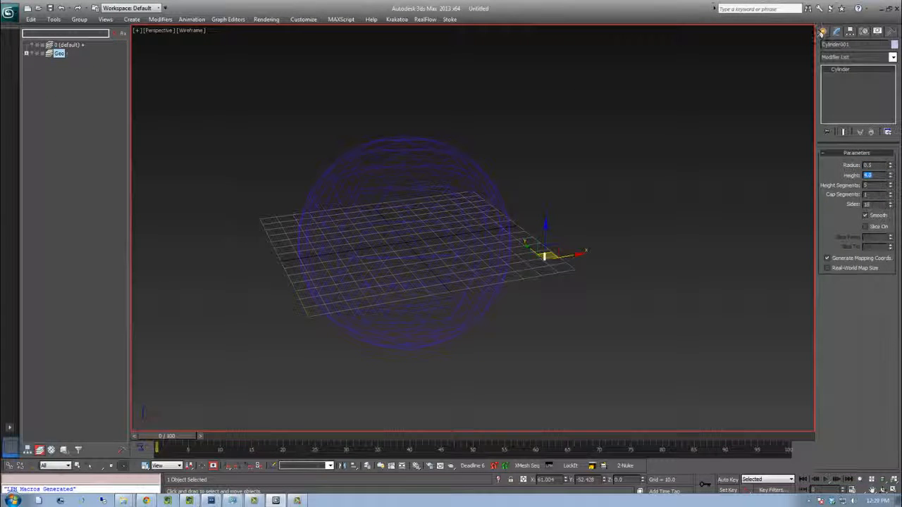
pyautogui.click(822, 32)
pyautogui.click(857, 59)
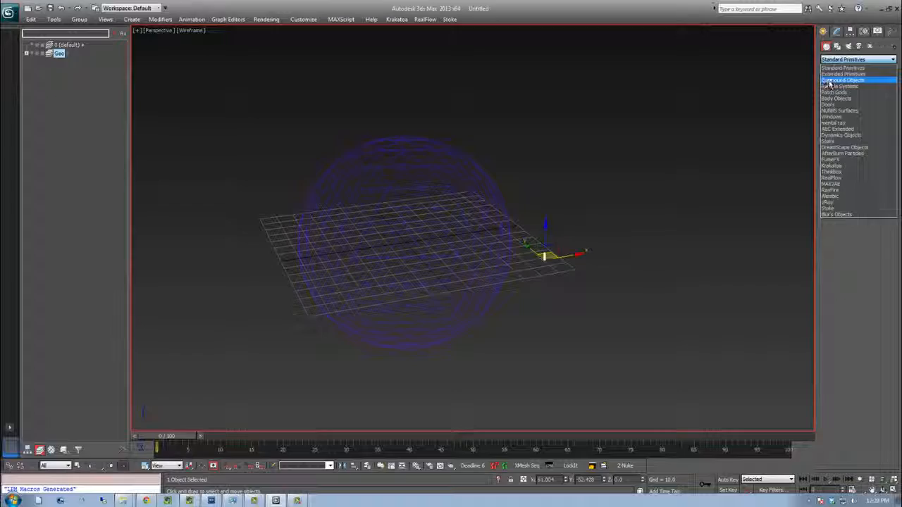
pyautogui.click(849, 70)
pyautogui.click(874, 91)
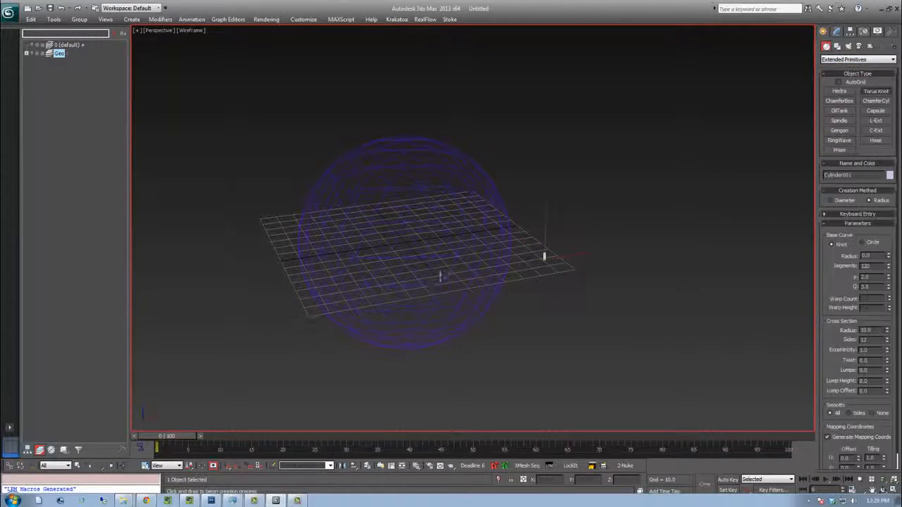
pyautogui.moveTo(406, 243); pyautogui.dragTo(488, 259)
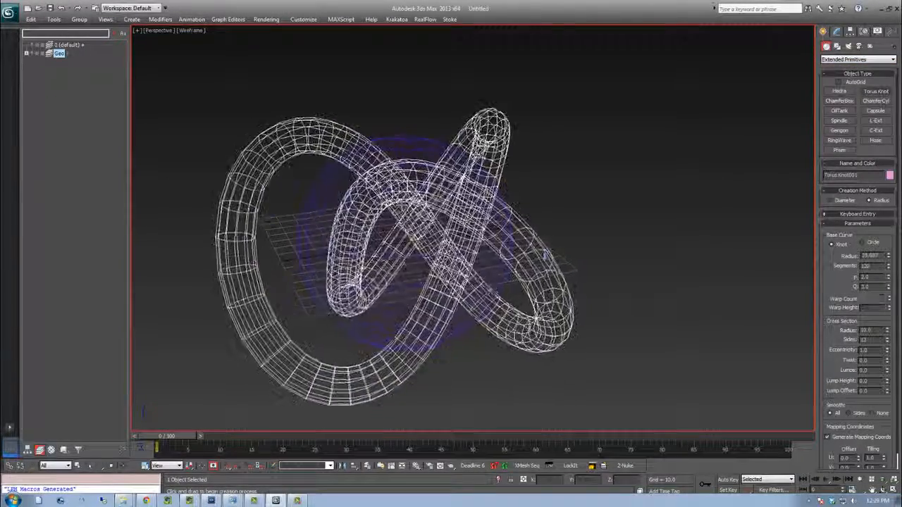
pyautogui.press('w')
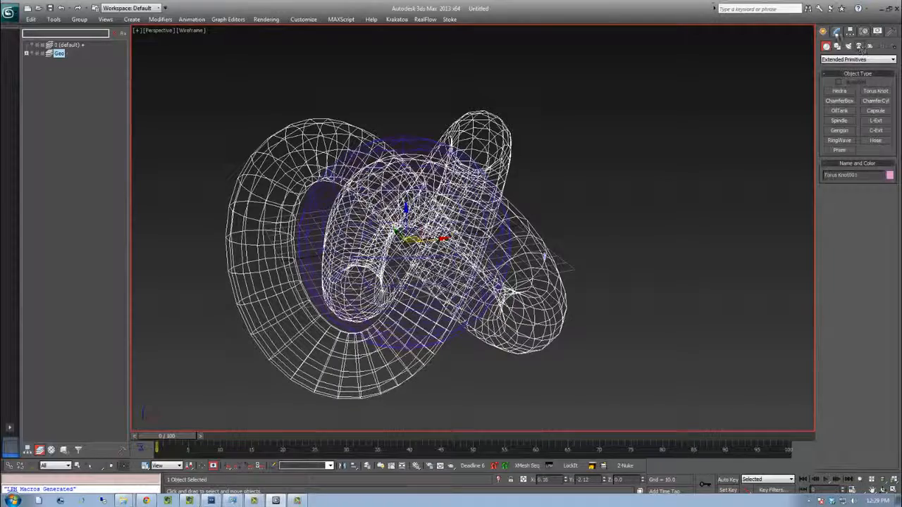
pyautogui.click(837, 33)
pyautogui.write('60')
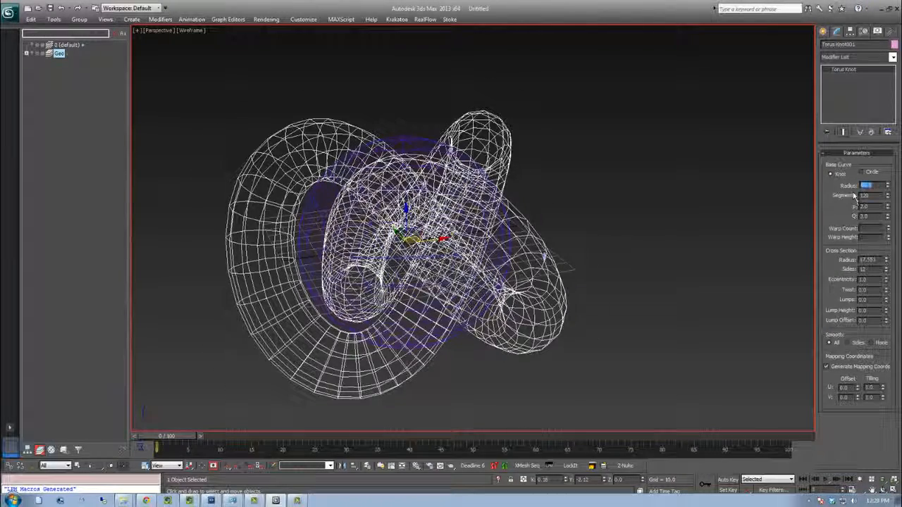
pyautogui.press('Return')
# Switch to shaded display and set the Torus Knot's cross-section radius to 22
pyautogui.moveTo(479, 250)
pyautogui.keyDown('alt'); pyautogui.mouseDown(button='middle')
pyautogui.moveTo(501, 238)
pyautogui.moveTo(522, 252)
pyautogui.mouseUp(button='middle'); pyautogui.keyUp('alt')
pyautogui.press('F3')
pyautogui.scroll(-3, 493, 247)
pyautogui.write('22')
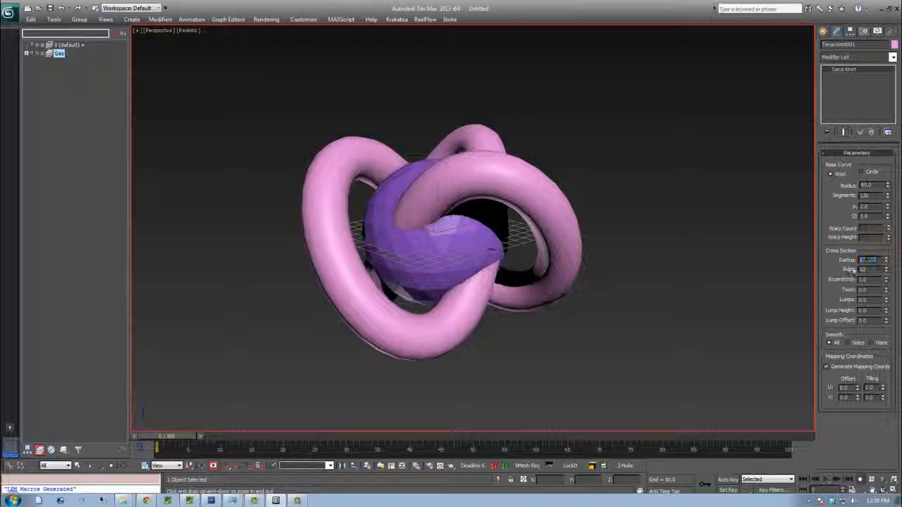
pyautogui.press('Return')
# Orbit around the knot, expand the Geo layer and hide the Torus Knot
pyautogui.keyDown('alt'); pyautogui.moveTo(447, 247); pyautogui.dragTo(386, 251, button='middle'); pyautogui.keyUp('alt')
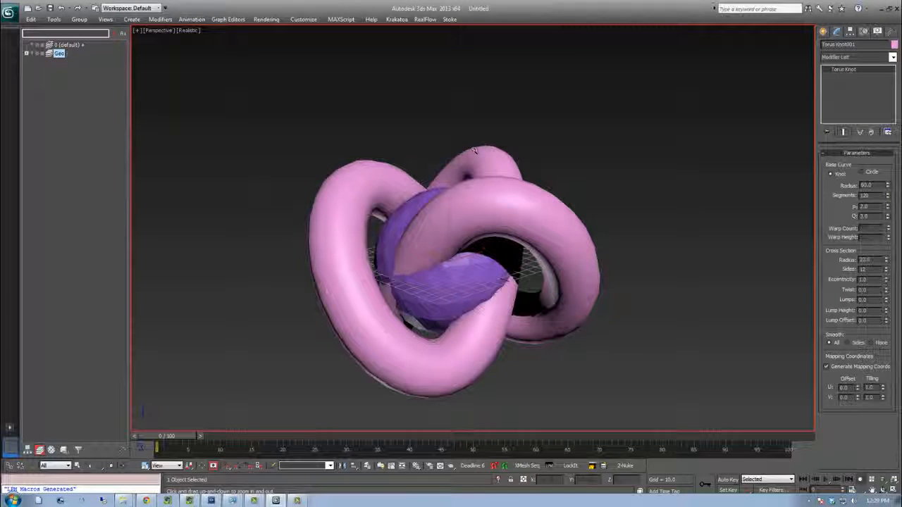
pyautogui.moveTo(479, 265); pyautogui.dragTo(445, 199, button='middle')
pyautogui.moveTo(466, 231); pyautogui.dragTo(527, 271, button='middle')
pyautogui.keyDown('alt'); pyautogui.moveTo(527, 271); pyautogui.dragTo(486, 225, button='middle'); pyautogui.keyUp('alt')
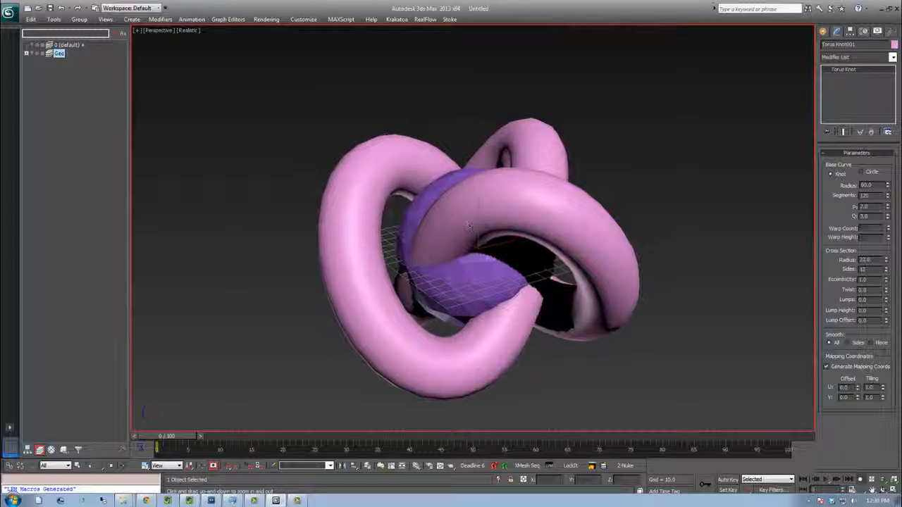
pyautogui.click(27, 54)
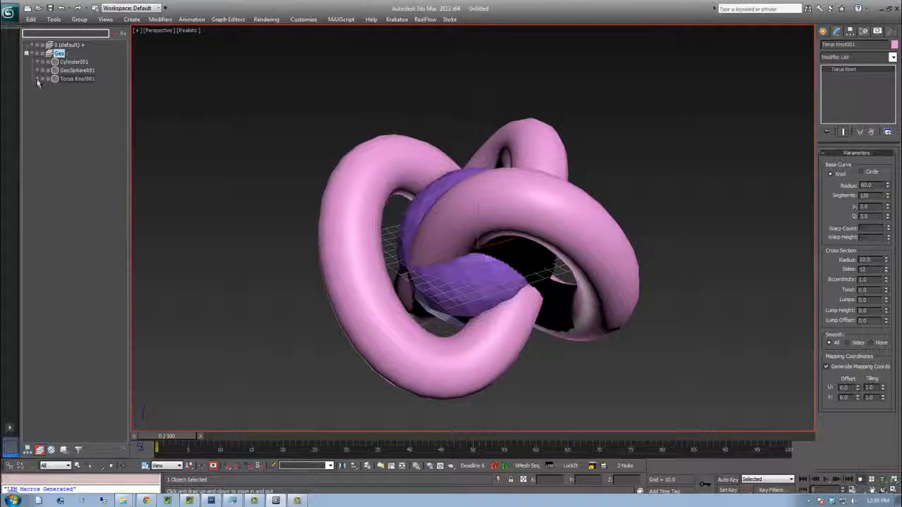
pyautogui.click(38, 79)
pyautogui.moveTo(411, 198); pyautogui.dragTo(352, 179, button='middle')
pyautogui.press('F3')
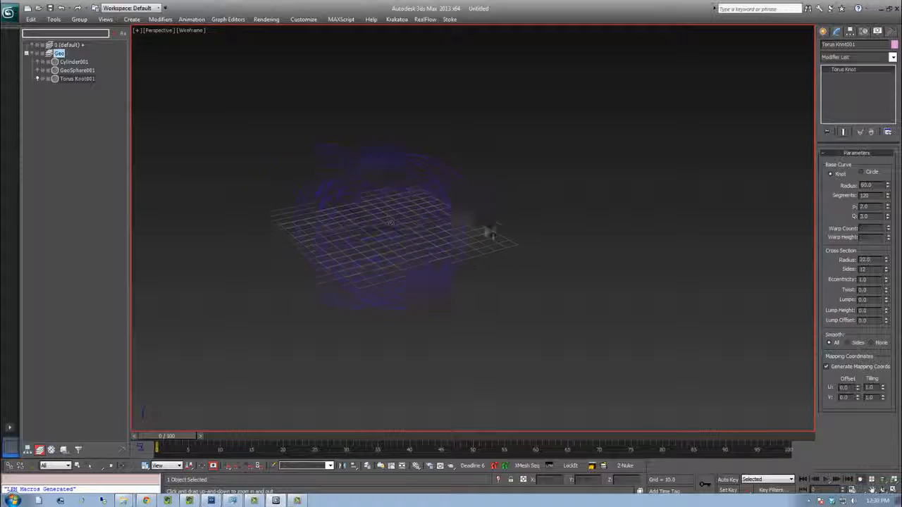
pyautogui.moveTo(513, 238); pyautogui.dragTo(421, 227, button='middle')
# Create a new layer named FX
pyautogui.rightClick(56, 114)
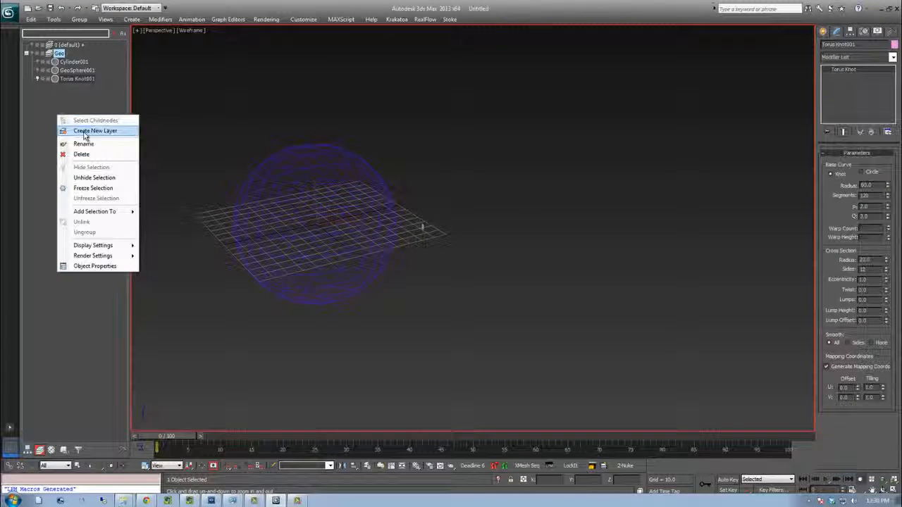
pyautogui.click(76, 129)
pyautogui.write('FX')
pyautogui.press('Return')
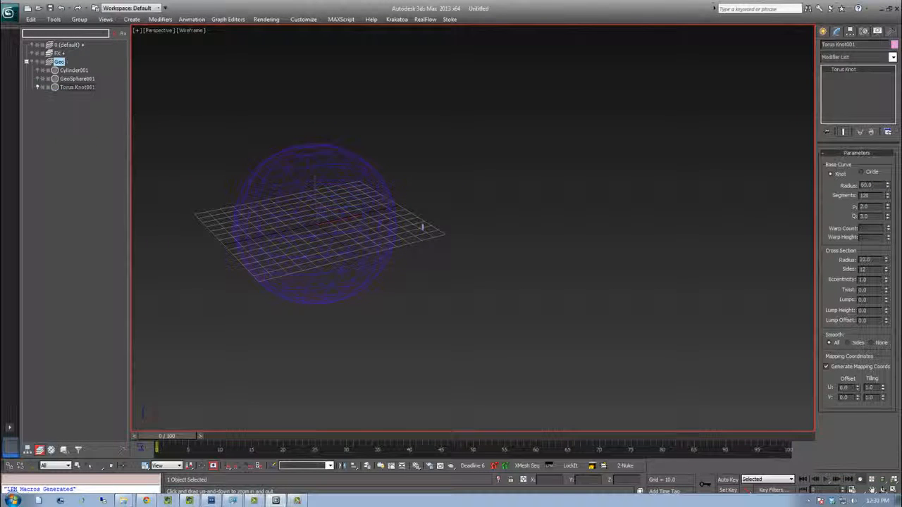
# Create a Thinking particles object from Particle Systems in the viewport
pyautogui.click(822, 32)
pyautogui.click(839, 60)
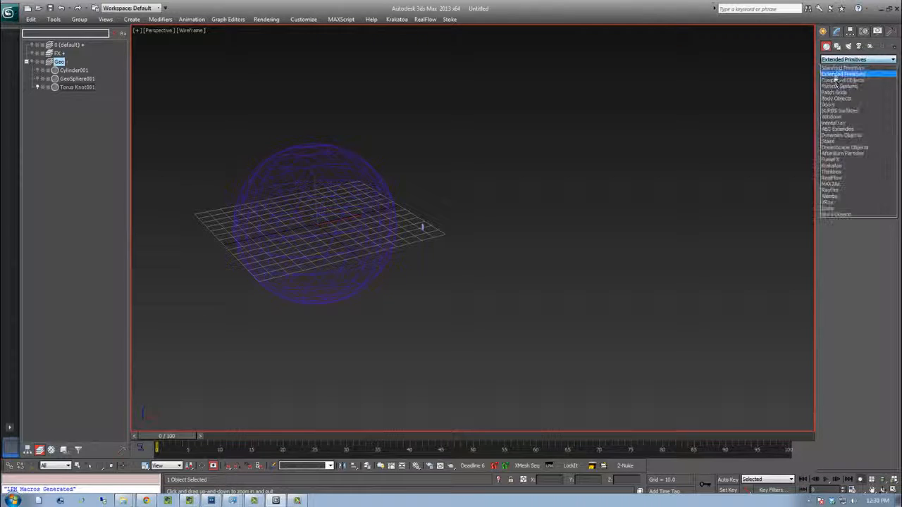
pyautogui.click(846, 84)
pyautogui.click(876, 121)
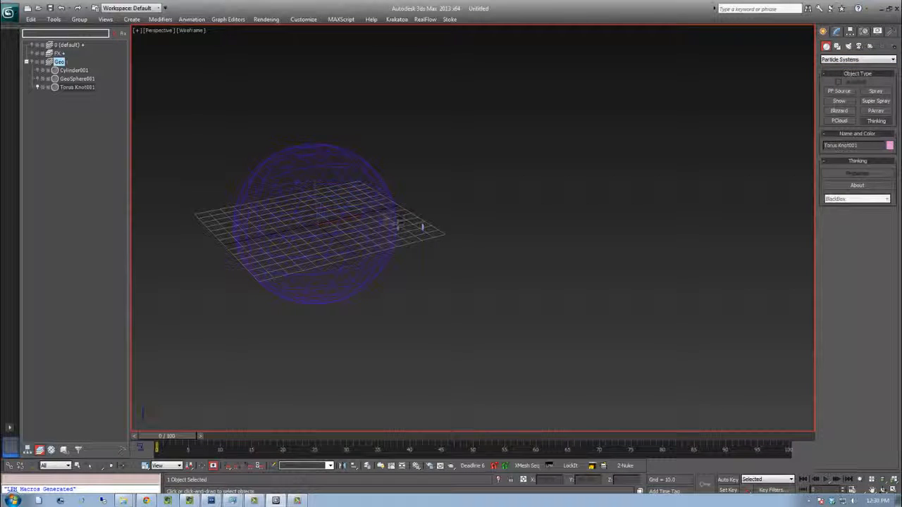
pyautogui.click(402, 221)
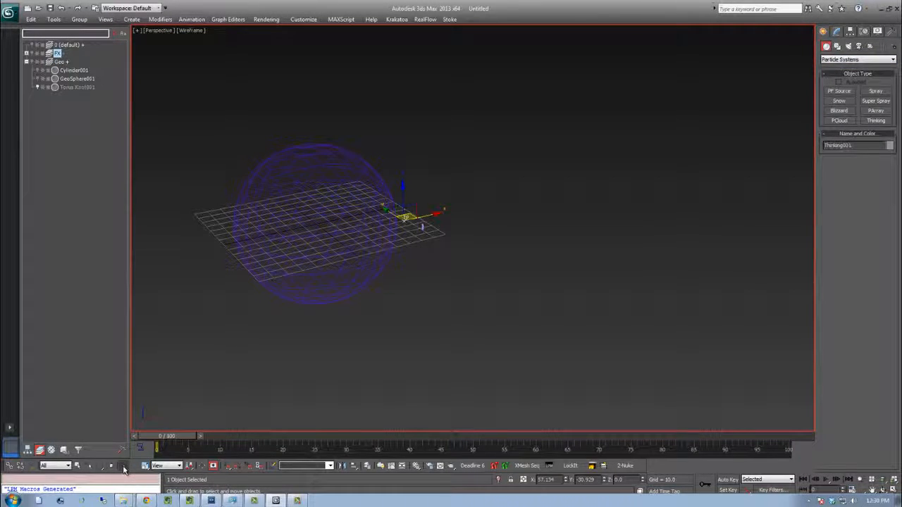
# Reset the Thinking object's position to 0, 0, 0 with the move type-in
pyautogui.press('F12')
pyautogui.rightClick(418, 276)
pyautogui.rightClick(419, 286)
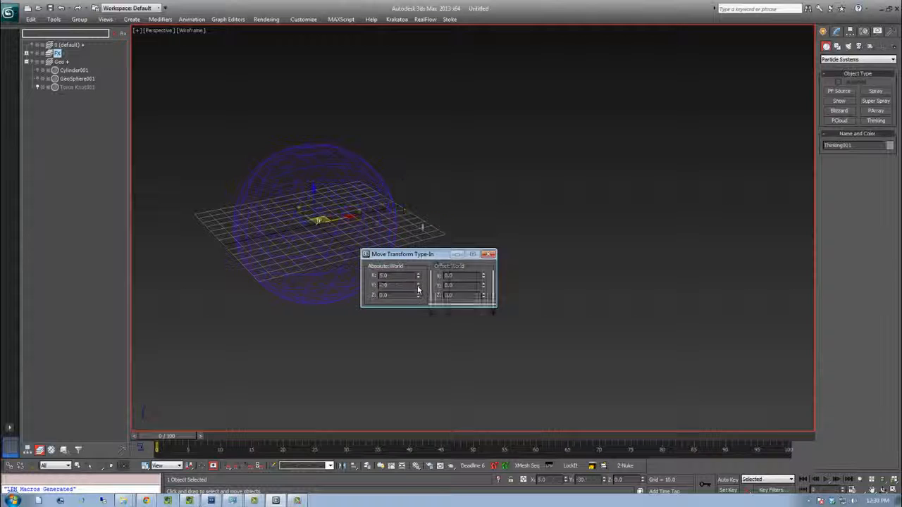
pyautogui.click(489, 254)
# Open the Thinking Particles editor window and resize and reposition it
pyautogui.rightClick(509, 210)
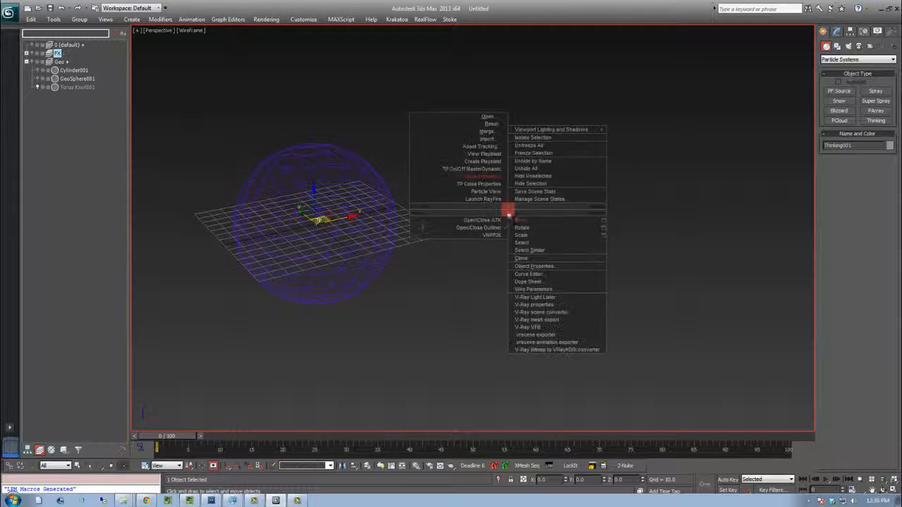
pyautogui.click(462, 177)
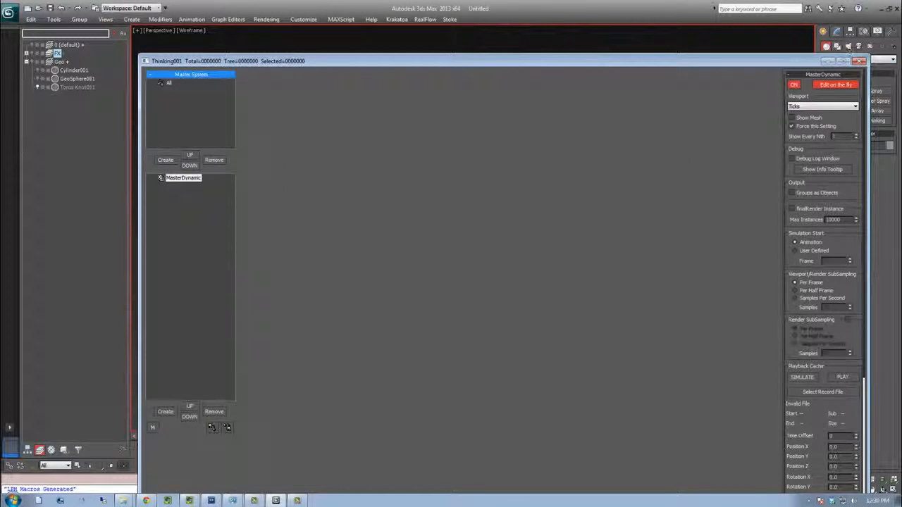
pyautogui.moveTo(869, 55); pyautogui.dragTo(803, 219)
pyautogui.moveTo(639, 224); pyautogui.dragTo(634, 79)
pyautogui.moveTo(423, 365); pyautogui.dragTo(430, 446)
pyautogui.moveTo(222, 420); pyautogui.dragTo(222, 372)
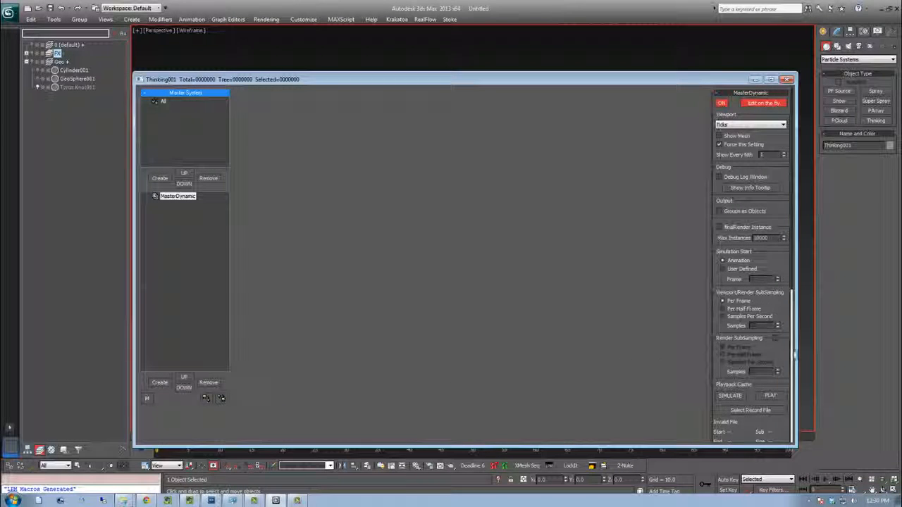
pyautogui.moveTo(795, 356); pyautogui.dragTo(687, 356)
pyautogui.moveTo(361, 79); pyautogui.dragTo(549, 83)
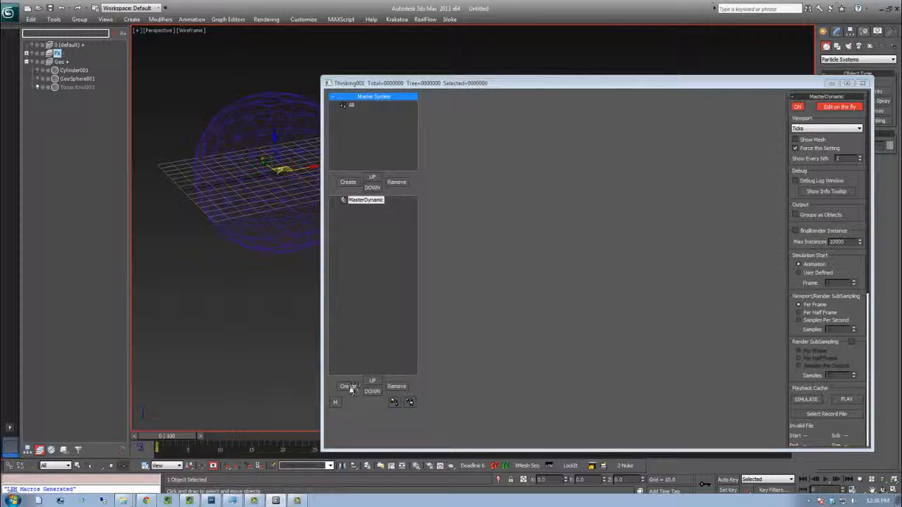
# Create a new dynamic set under MasterDynamic and rename it Born
pyautogui.click(348, 386)
pyautogui.click(371, 208)
pyautogui.click(371, 208)
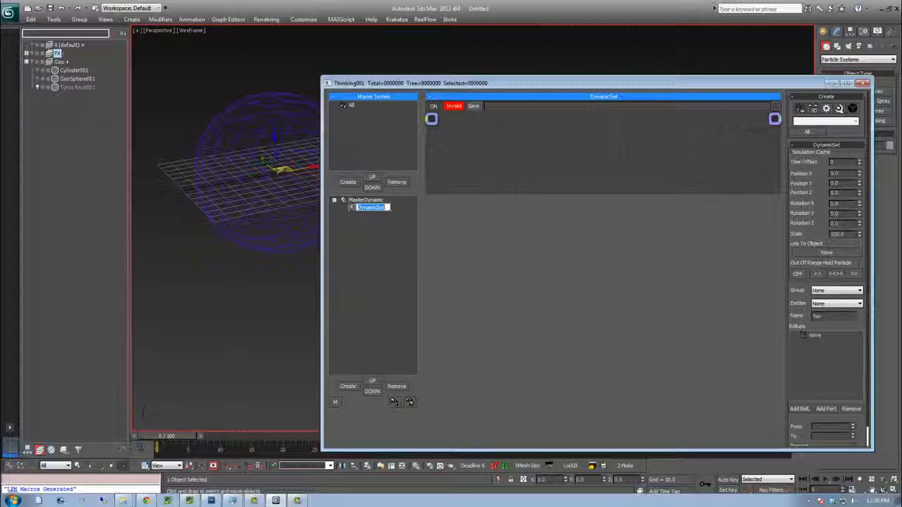
pyautogui.moveTo(466, 194); pyautogui.dragTo(467, 246)
# Add a Node operator to the Born dynamic set
pyautogui.doubleClick(476, 175)
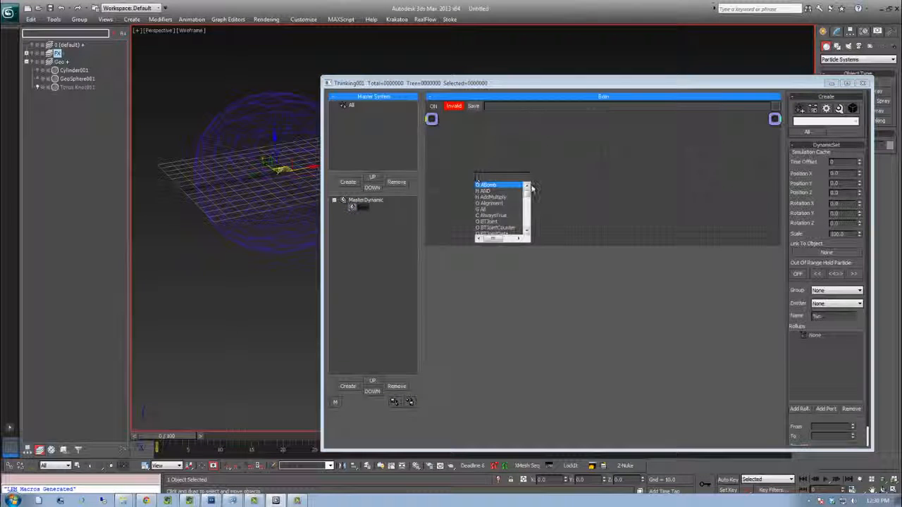
pyautogui.write('nod')
pyautogui.press('Return')
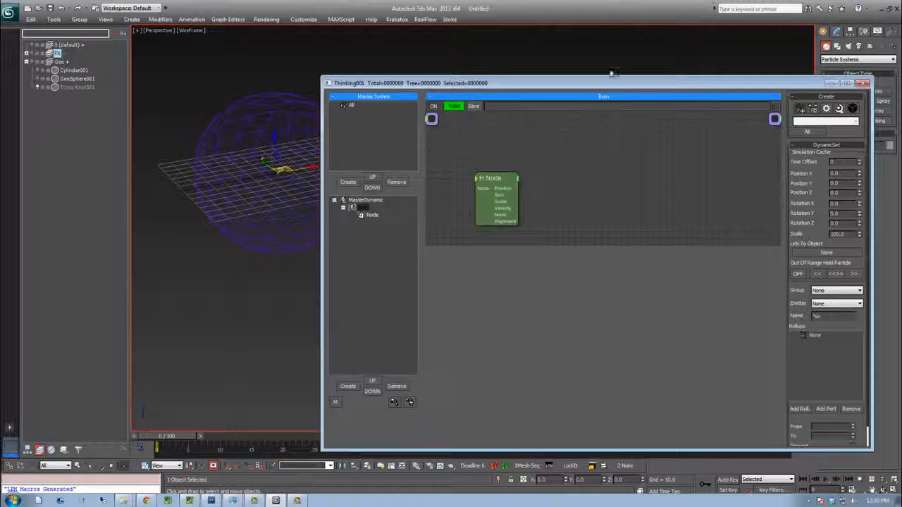
# Add a VolumePos operator and connect the Node operator's Node output to its Node input
pyautogui.keyDown('alt'); pyautogui.moveTo(262, 146); pyautogui.dragTo(303, 165, button='middle'); pyautogui.keyUp('alt')
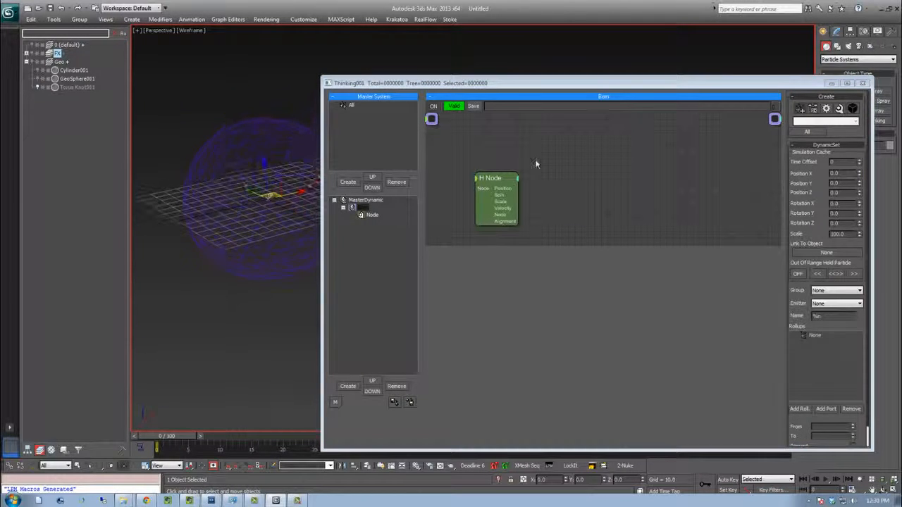
pyautogui.doubleClick(556, 187)
pyautogui.write('ma')
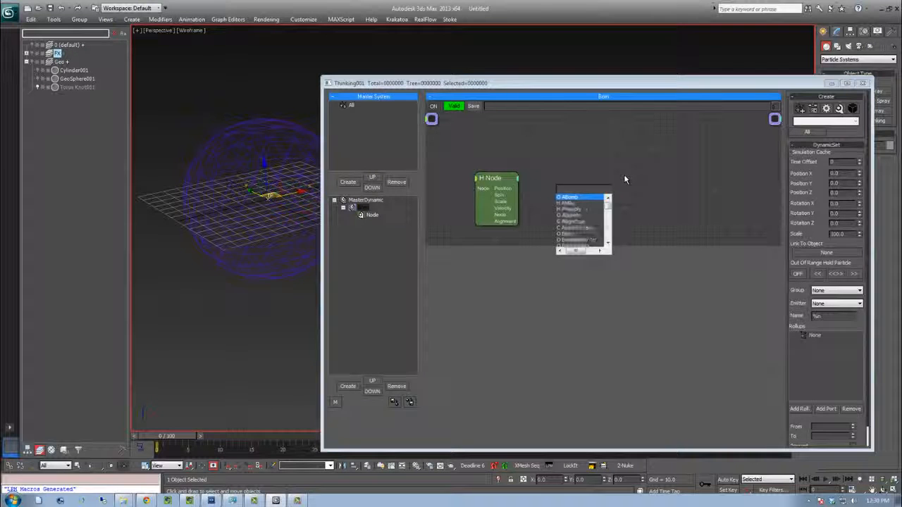
pyautogui.press('BackSpace')
pyautogui.press('BackSpace')
pyautogui.write('vol')
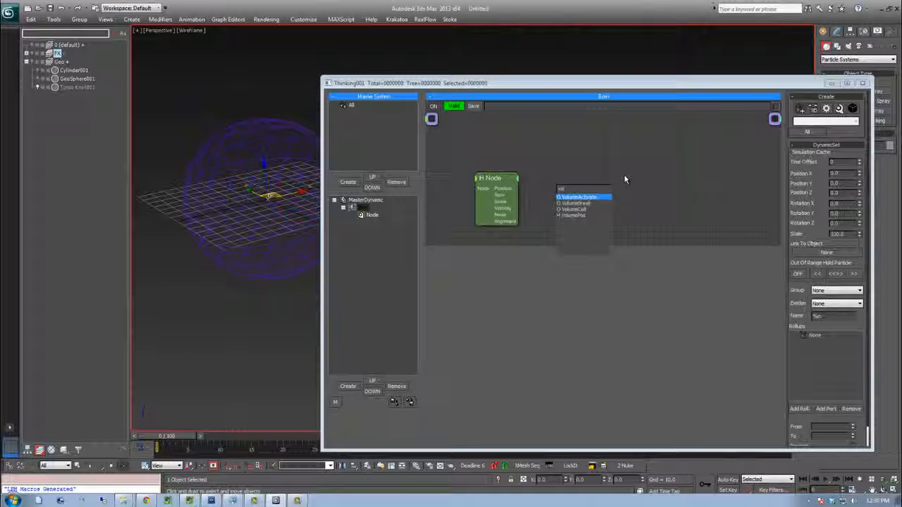
pyautogui.press('Down')
pyautogui.press('Down')
pyautogui.press('Down')
pyautogui.press('Down')
pyautogui.press('Return')
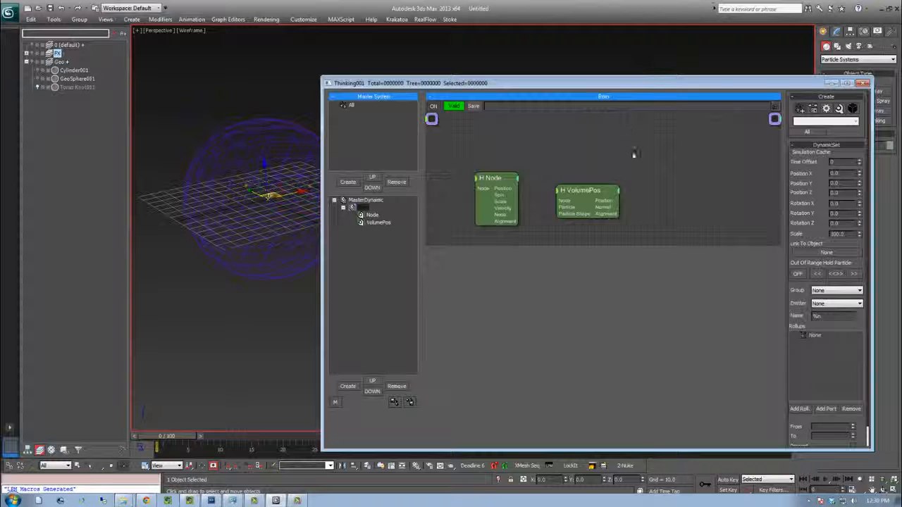
pyautogui.click(580, 183)
pyautogui.moveTo(519, 215); pyautogui.dragTo(548, 193)
# Add a PositionBorn operator and connect VolumePos's Position output to its Position input
pyautogui.doubleClick(651, 184)
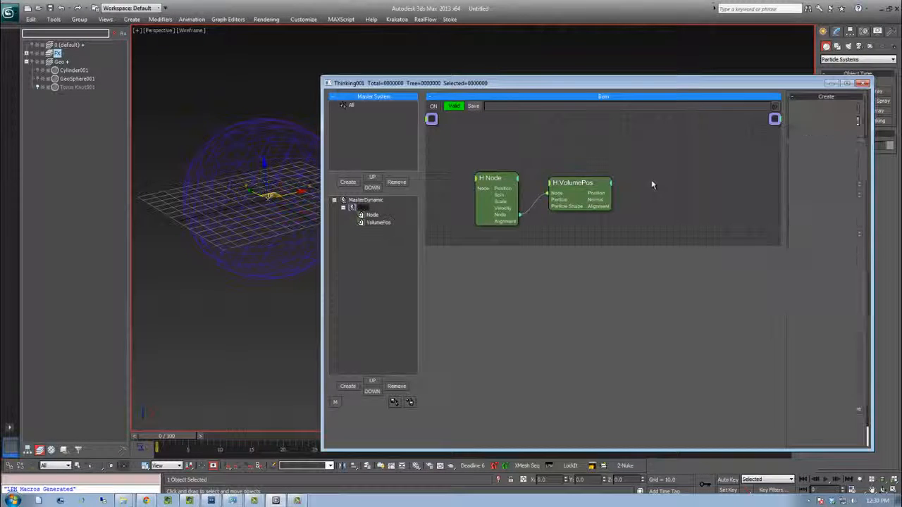
pyautogui.write('posi')
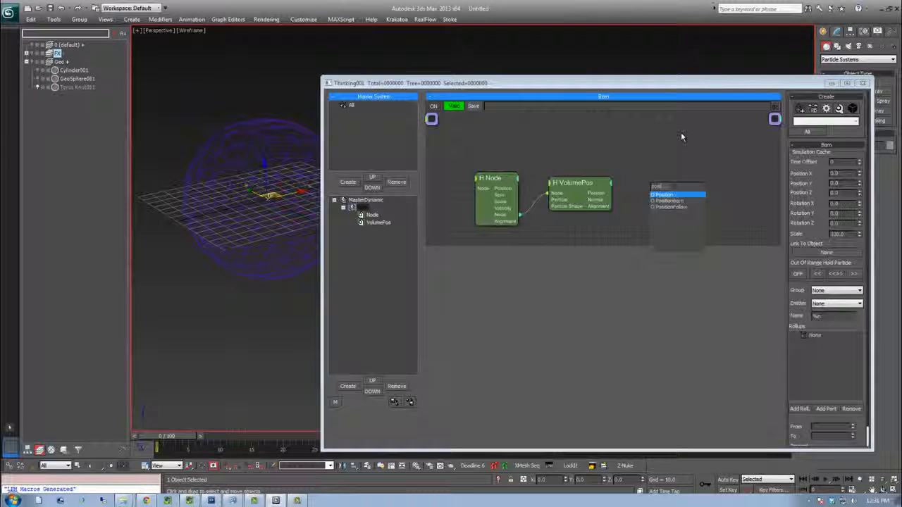
pyautogui.press('Return')
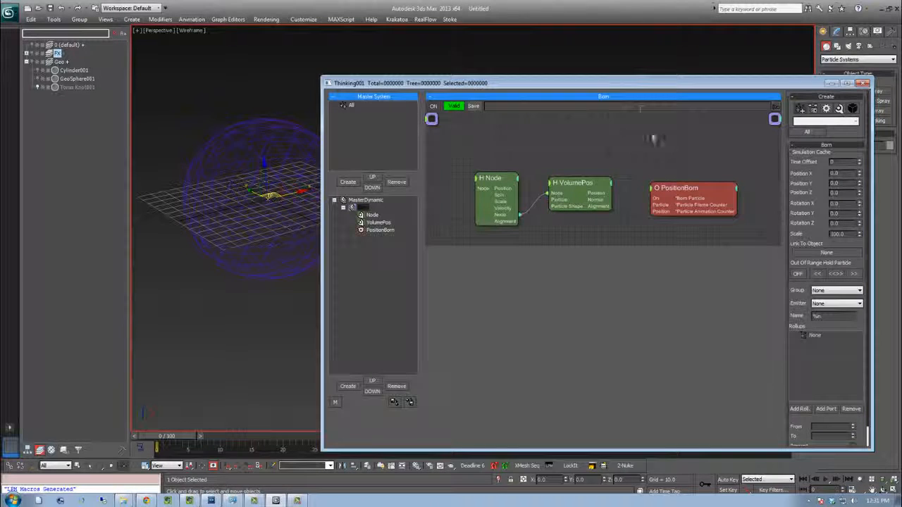
pyautogui.moveTo(596, 196); pyautogui.dragTo(669, 181)
# Pick the geosphere in the viewport as the Node operator's source object
pyautogui.moveTo(169, 435); pyautogui.dragTo(219, 432)
pyautogui.click(495, 179)
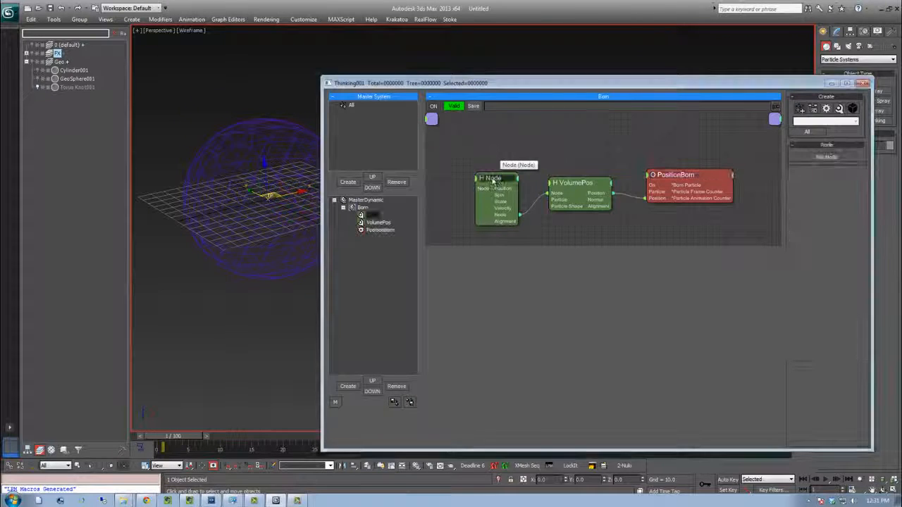
pyautogui.click(262, 134)
pyautogui.moveTo(173, 438); pyautogui.dragTo(208, 437)
pyautogui.click(366, 201)
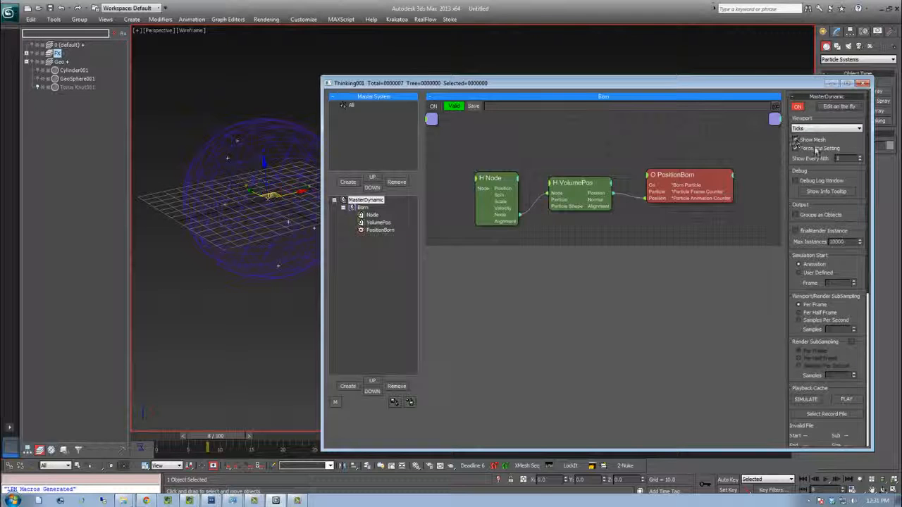
# Open the PositionBorn operator's settings and scrub the timeline to preview the emission
pyautogui.click(698, 177)
pyautogui.moveTo(698, 178); pyautogui.dragTo(710, 179)
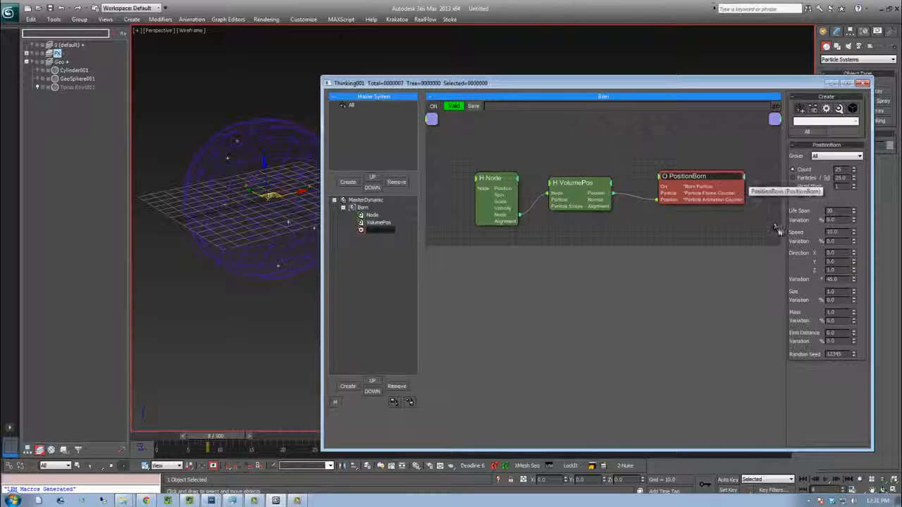
pyautogui.moveTo(217, 436); pyautogui.dragTo(244, 437)
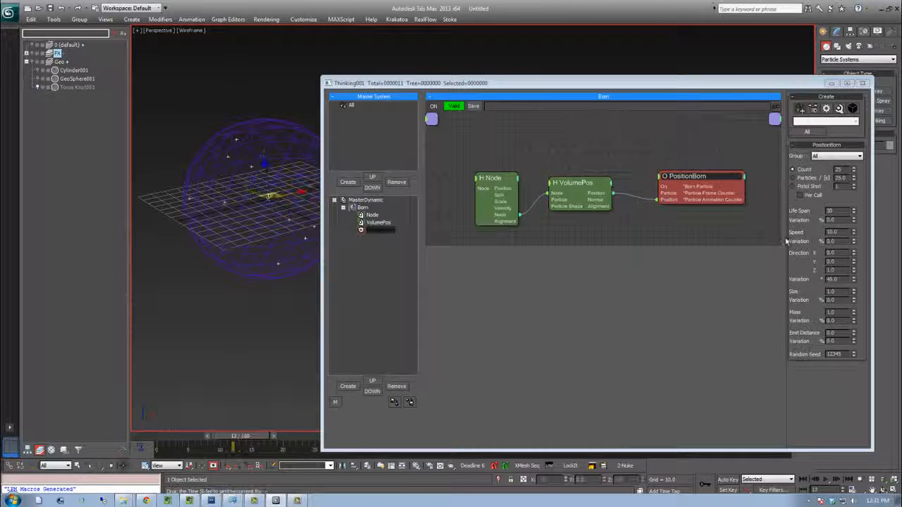
# Set the animation end time to 100 frames in Time Configuration
pyautogui.click(852, 491)
pyautogui.click(421, 170)
pyautogui.write('100')
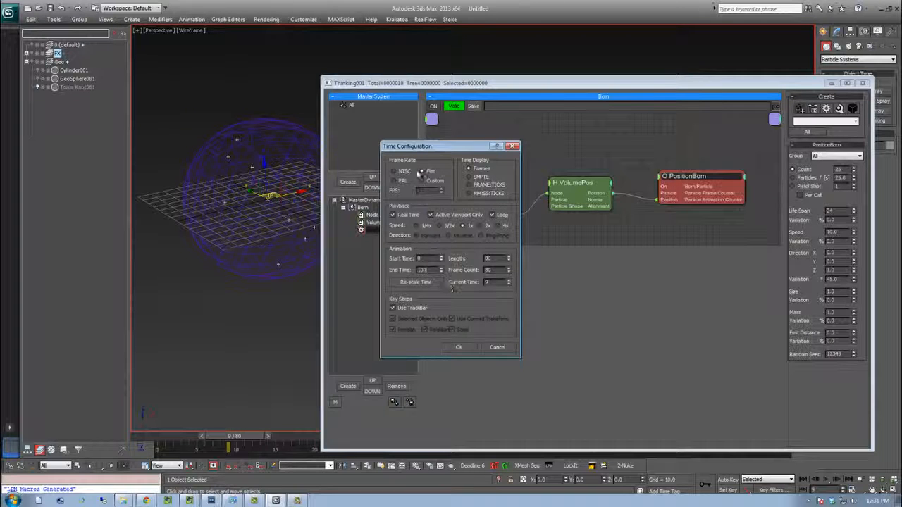
pyautogui.click(459, 347)
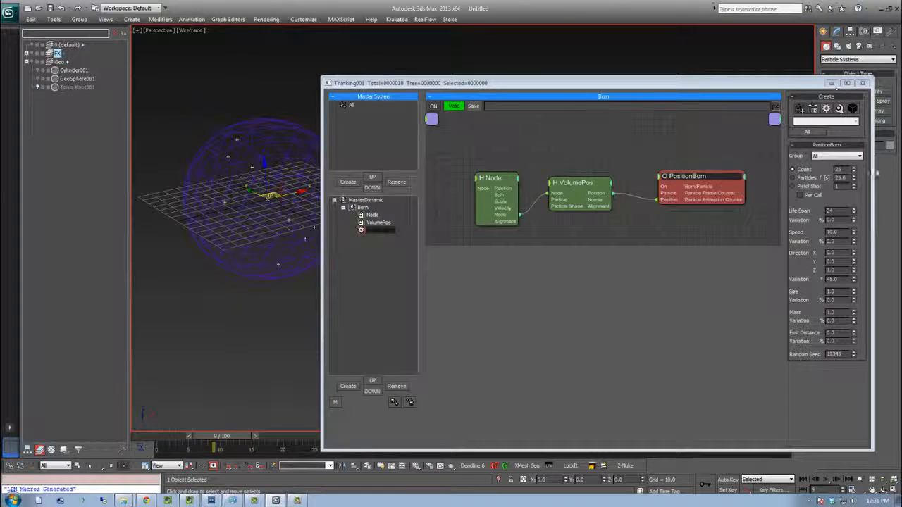
# Switch PositionBorn emission to Pistol Shot with 125 particles
pyautogui.click(795, 187)
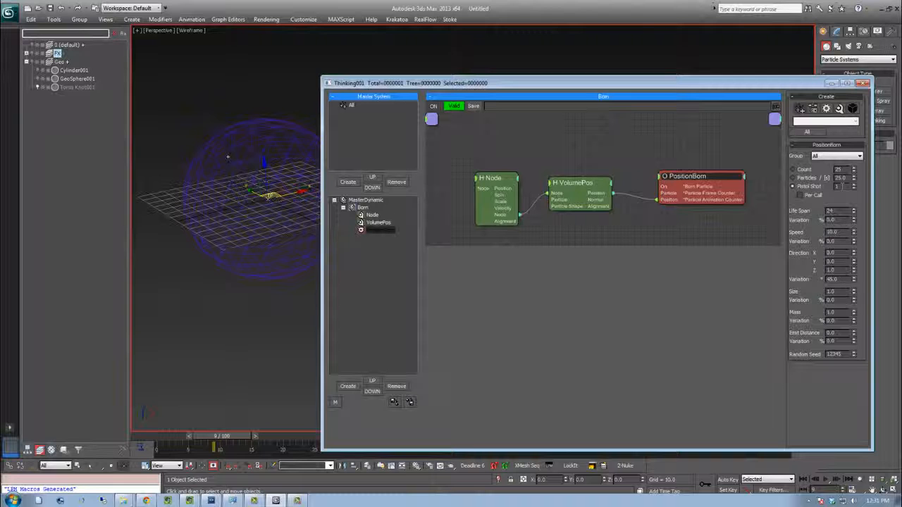
pyautogui.write('125')
pyautogui.press('Return')
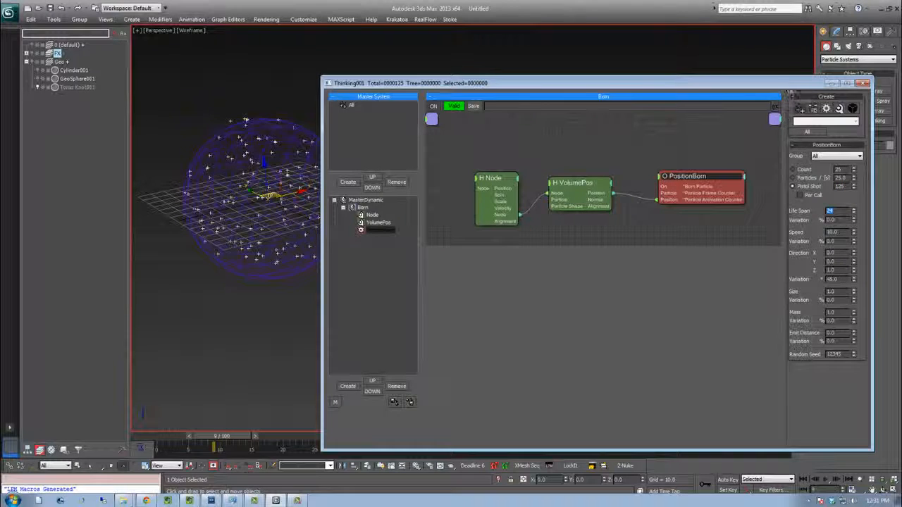
# Set PositionBorn's life span to 101
pyautogui.moveTo(783, 83); pyautogui.dragTo(777, 61)
pyautogui.moveTo(683, 446); pyautogui.dragTo(782, 446)
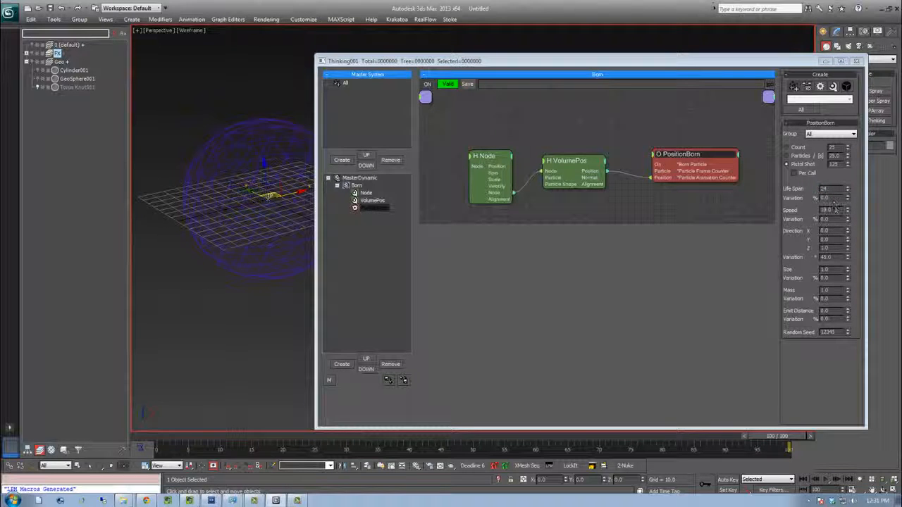
pyautogui.moveTo(836, 189); pyautogui.dragTo(803, 193)
pyautogui.write('101')
pyautogui.press('Return')
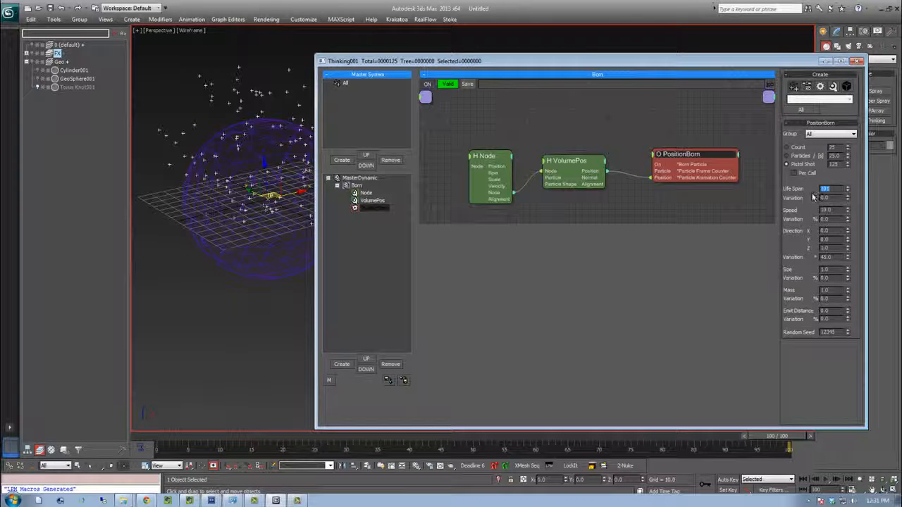
# Set PositionBorn's speed to 20
pyautogui.moveTo(242, 438); pyautogui.dragTo(547, 421)
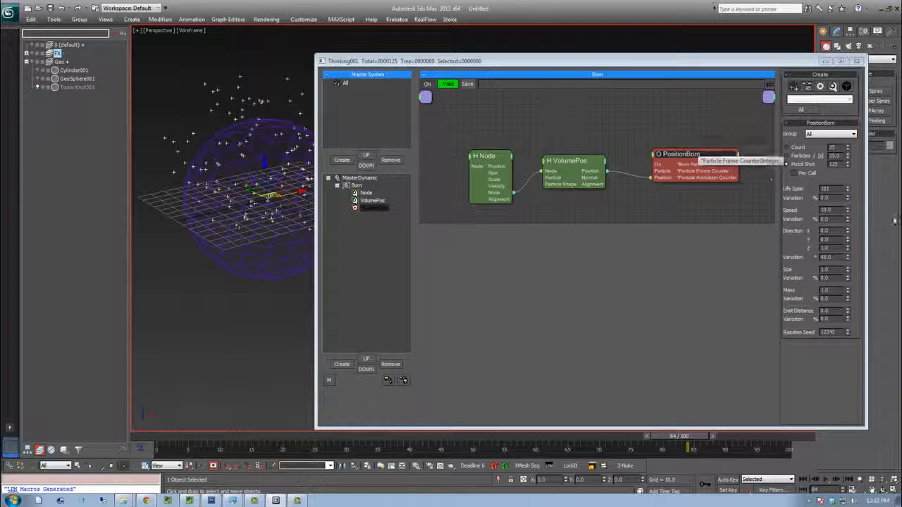
pyautogui.moveTo(837, 210); pyautogui.dragTo(812, 212)
pyautogui.write('20')
pyautogui.press('Return')
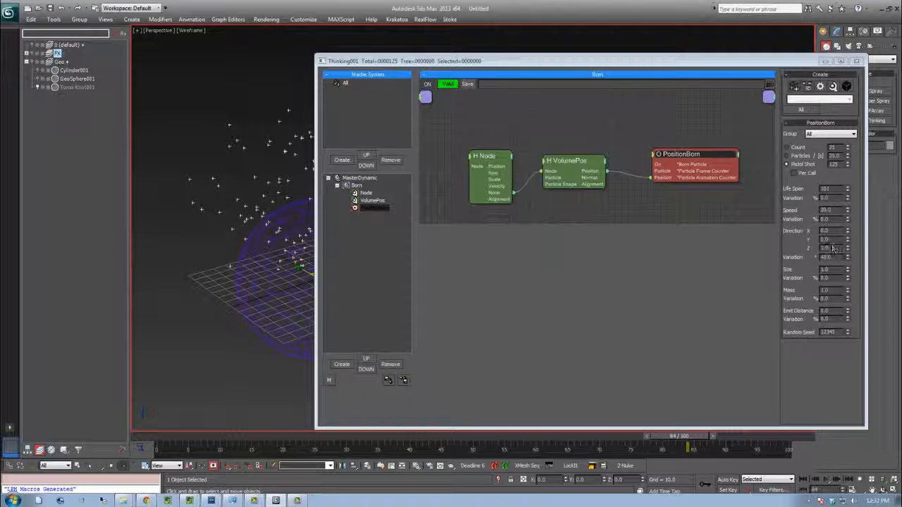
# Set PositionBorn's direction variation to 180
pyautogui.moveTo(832, 249); pyautogui.dragTo(820, 249)
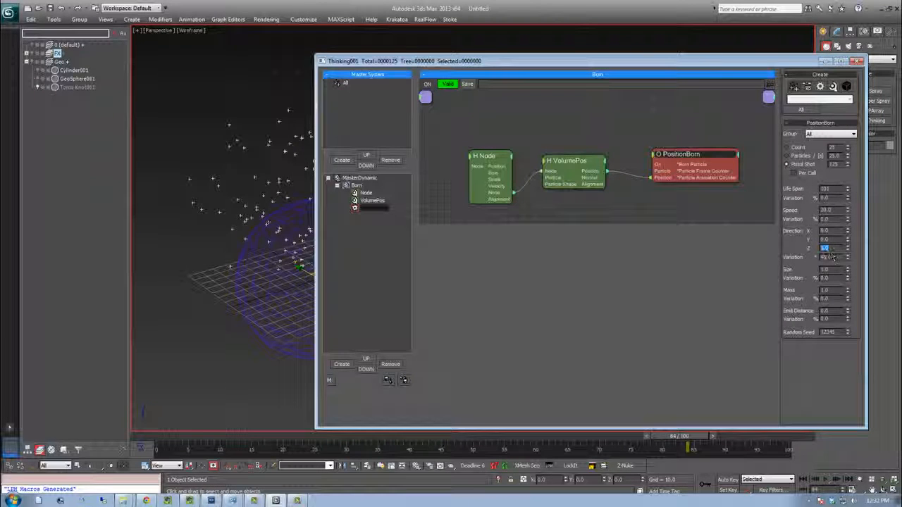
pyautogui.moveTo(837, 257); pyautogui.dragTo(821, 260)
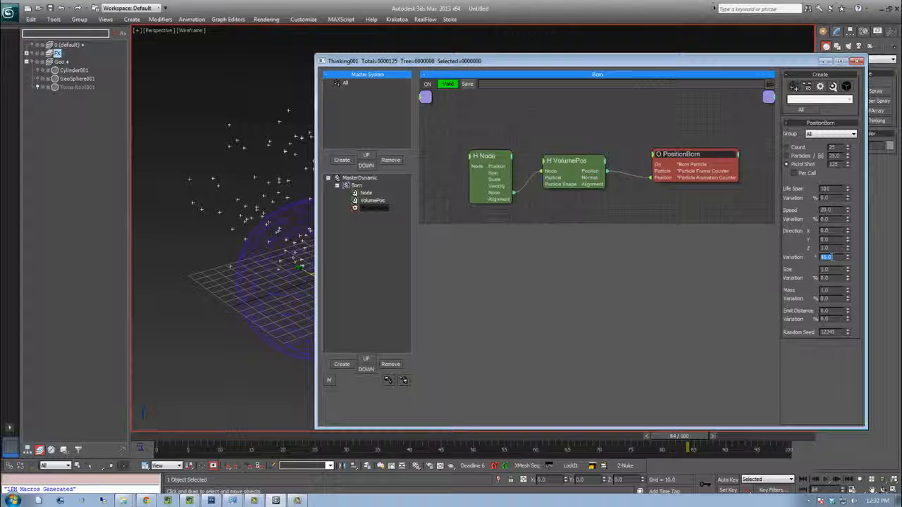
pyautogui.write('180')
pyautogui.press('Return')
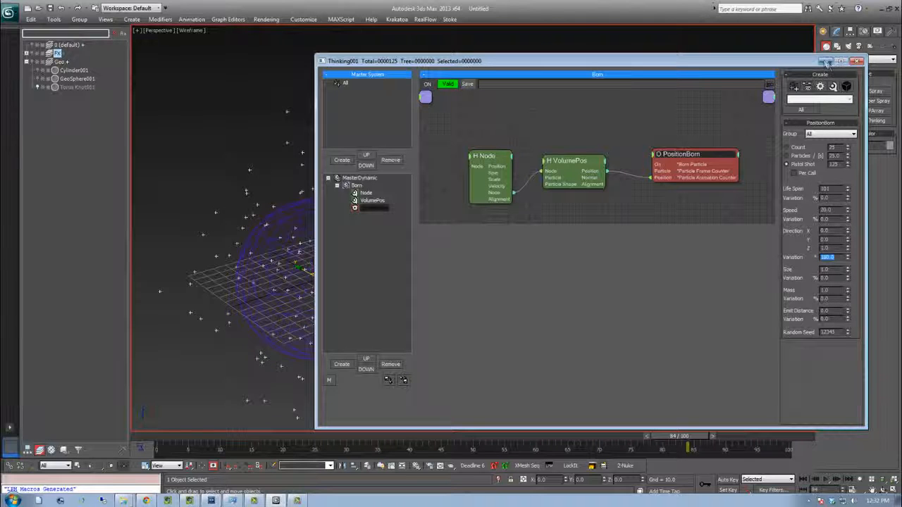
# Minimize the editor to inspect the particle emission in the viewport, then restore it
pyautogui.click(827, 63)
pyautogui.moveTo(425, 275); pyautogui.dragTo(528, 217, button='middle')
pyautogui.moveTo(179, 437)
pyautogui.mouseDown()
pyautogui.moveTo(611, 410)
pyautogui.moveTo(169, 434)
pyautogui.mouseUp()
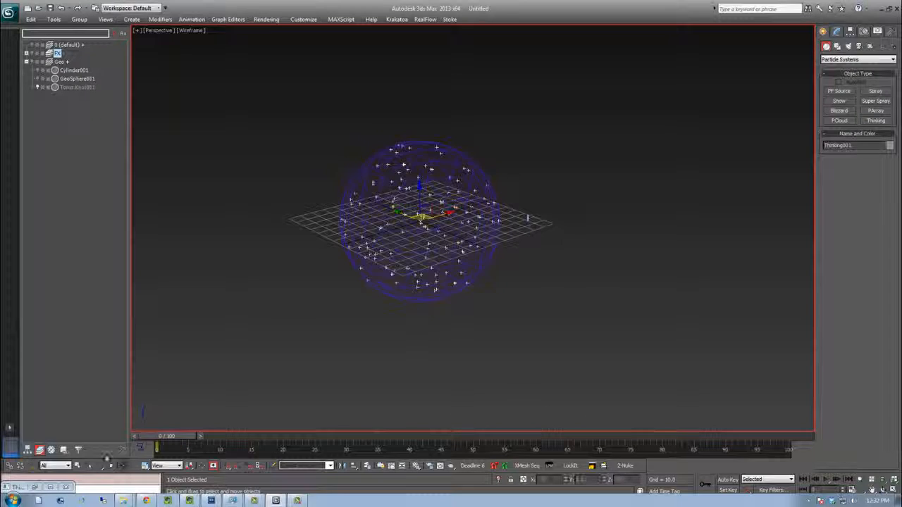
pyautogui.click(34, 487)
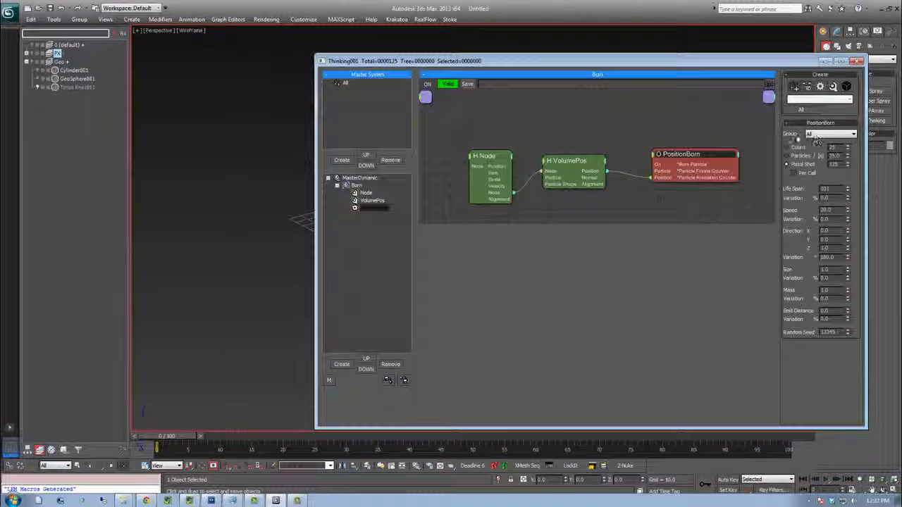
# Create a new particle group in the Master System named Seeds
pyautogui.click(342, 160)
pyautogui.click(358, 90)
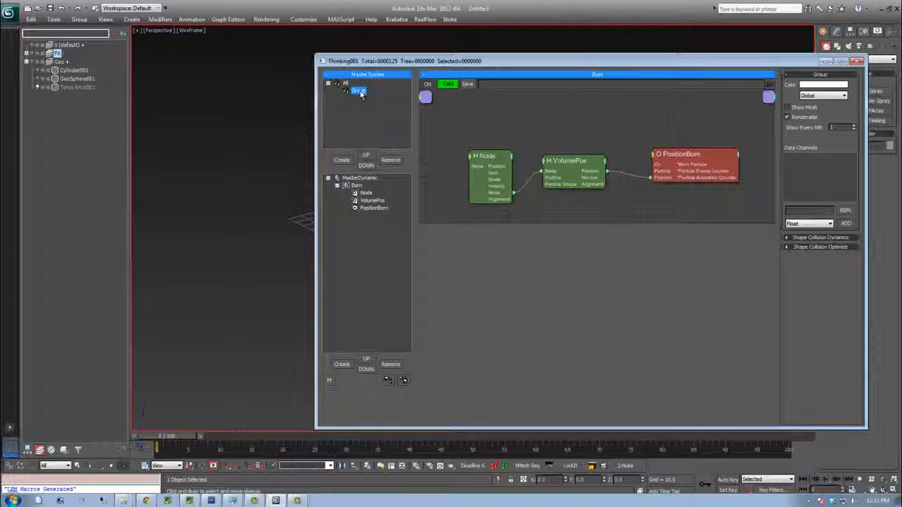
pyautogui.click(359, 91)
pyautogui.write('Small')
# Assign the PositionBorn operator's particles to the Seeds group
pyautogui.click(745, 147)
pyautogui.moveTo(681, 155); pyautogui.dragTo(676, 155)
pyautogui.click(810, 141)
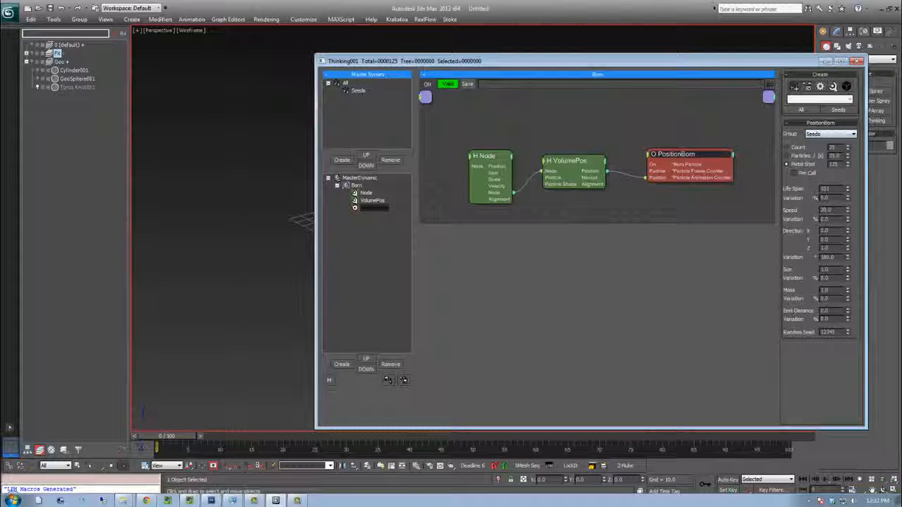
# Create a second dynamic set under MasterDynamic named Lines
pyautogui.click(354, 178)
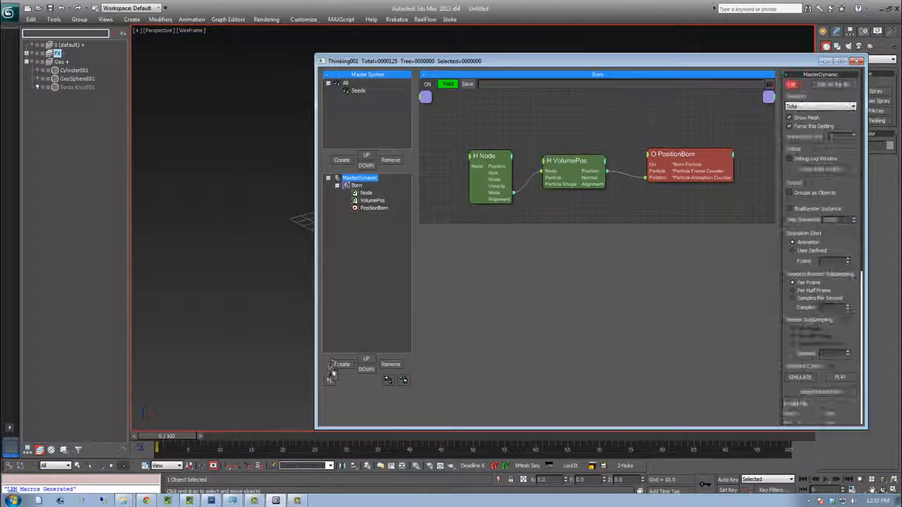
pyautogui.click(341, 364)
pyautogui.click(363, 216)
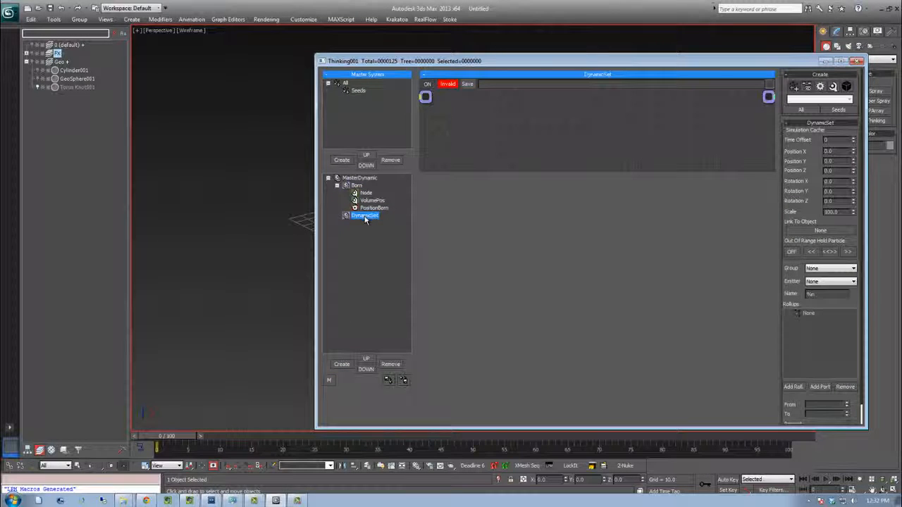
pyautogui.write('U')
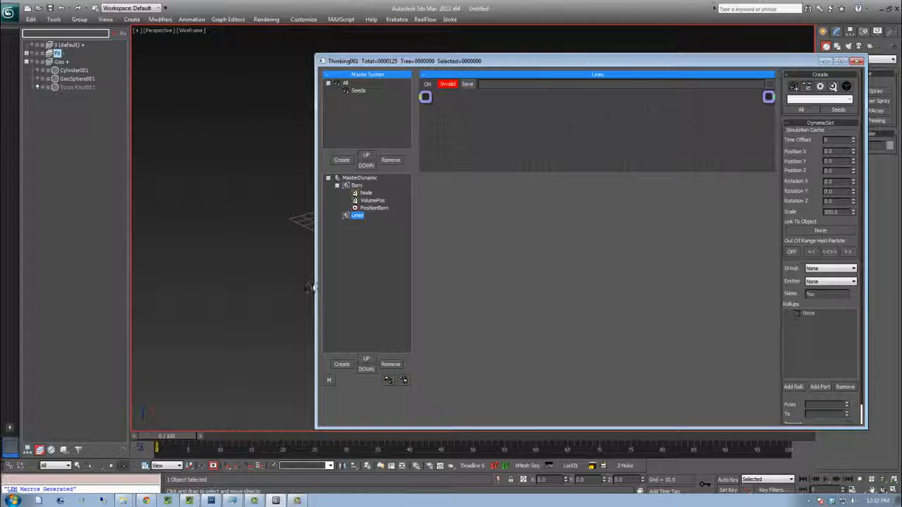
# Enlarge the editor workspace and add a PPassAB operator to the Lines dynamic set
pyautogui.moveTo(313, 286); pyautogui.dragTo(90, 285)
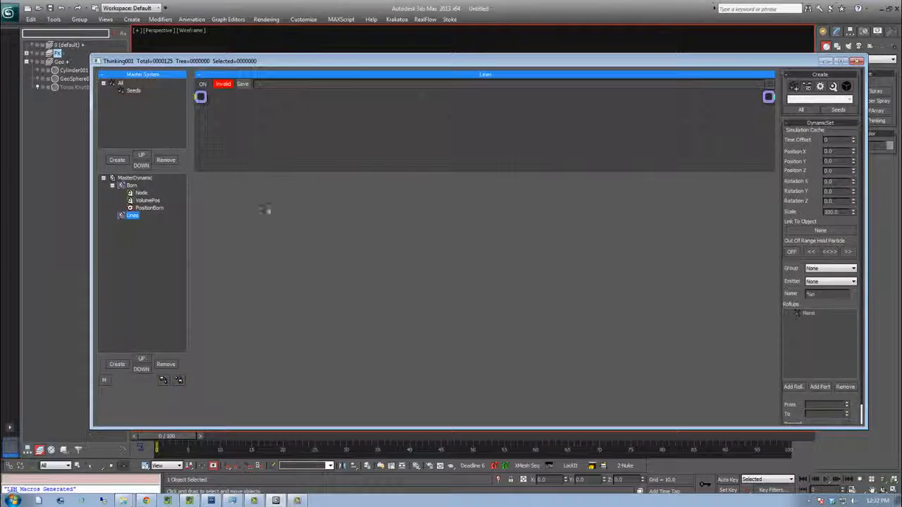
pyautogui.moveTo(323, 177); pyautogui.dragTo(397, 364)
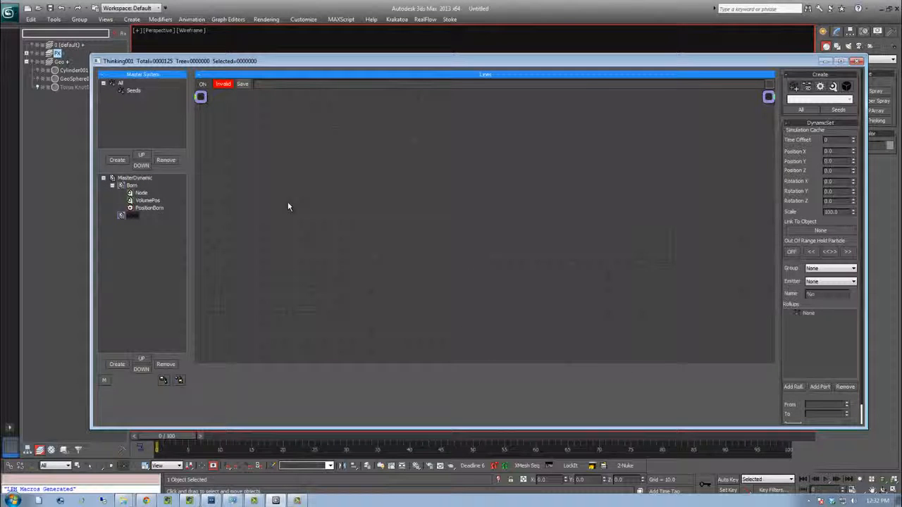
pyautogui.press('Tab')
pyautogui.write('ppass')
pyautogui.press('Down')
pyautogui.press('Return')
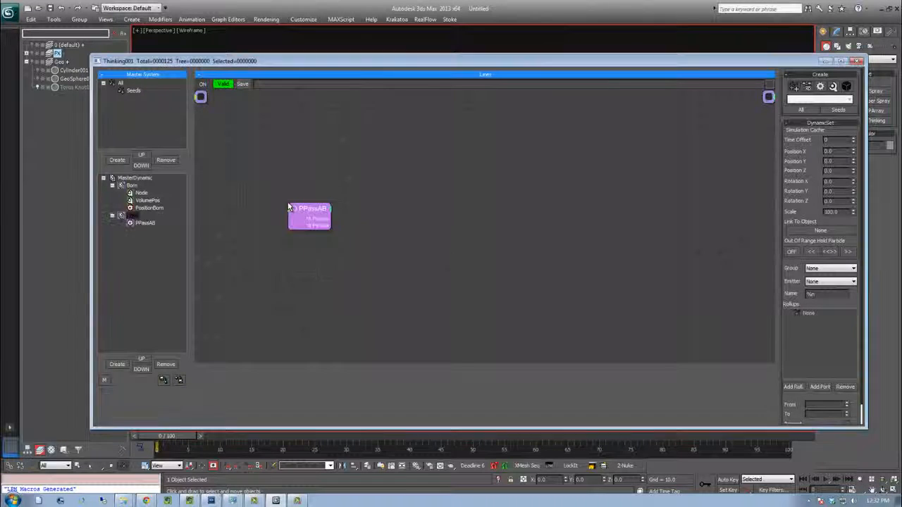
# Set the PPassAB operator to pair Seeds particles in Group A with All in Group B by distance
pyautogui.moveTo(313, 220); pyautogui.dragTo(343, 209)
pyautogui.moveTo(439, 61); pyautogui.dragTo(400, 174)
pyautogui.click(840, 246)
pyautogui.click(826, 268)
pyautogui.click(842, 258)
pyautogui.click(821, 272)
pyautogui.click(800, 281)
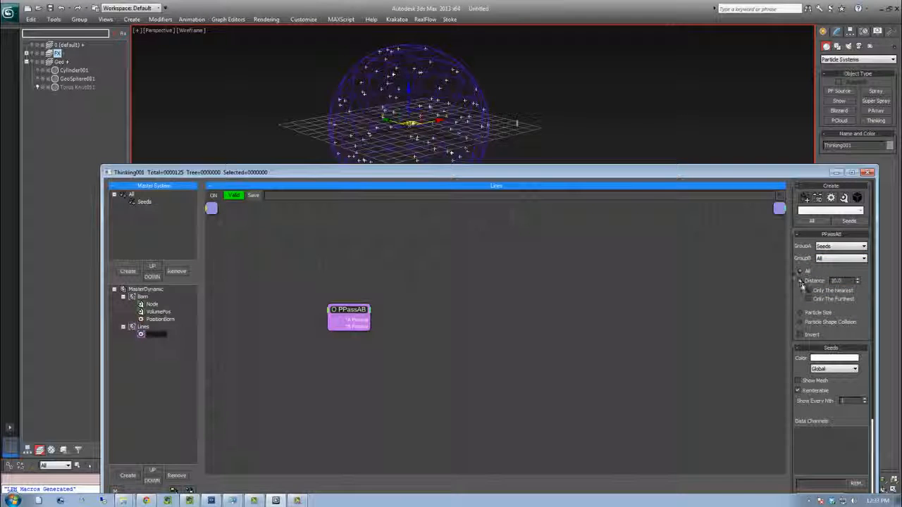
# Add a Distance operator and wire PPassAB's A and B particle positions into its two position inputs
pyautogui.moveTo(348, 310); pyautogui.dragTo(320, 272)
pyautogui.click(411, 312)
pyautogui.rightClick(411, 316)
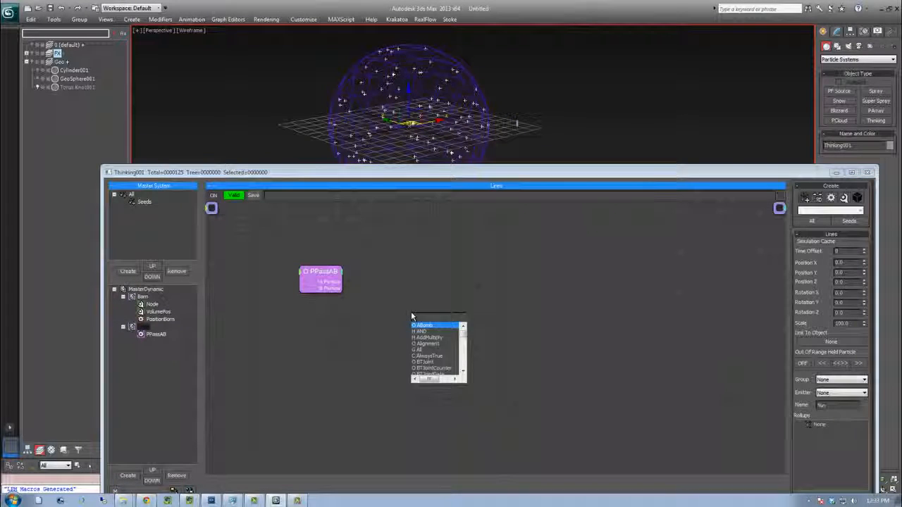
pyautogui.write('dist')
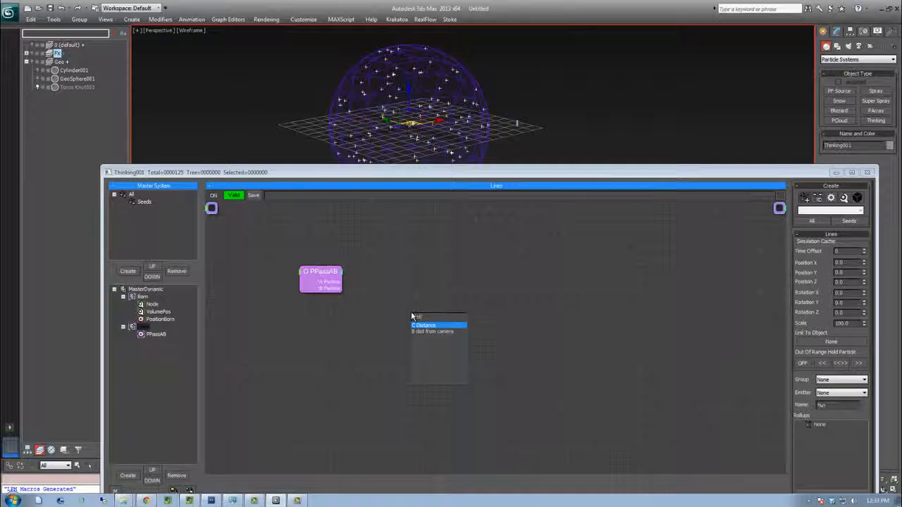
pyautogui.click(439, 326)
pyautogui.moveTo(428, 319); pyautogui.dragTo(443, 289)
pyautogui.moveTo(342, 282); pyautogui.dragTo(424, 304)
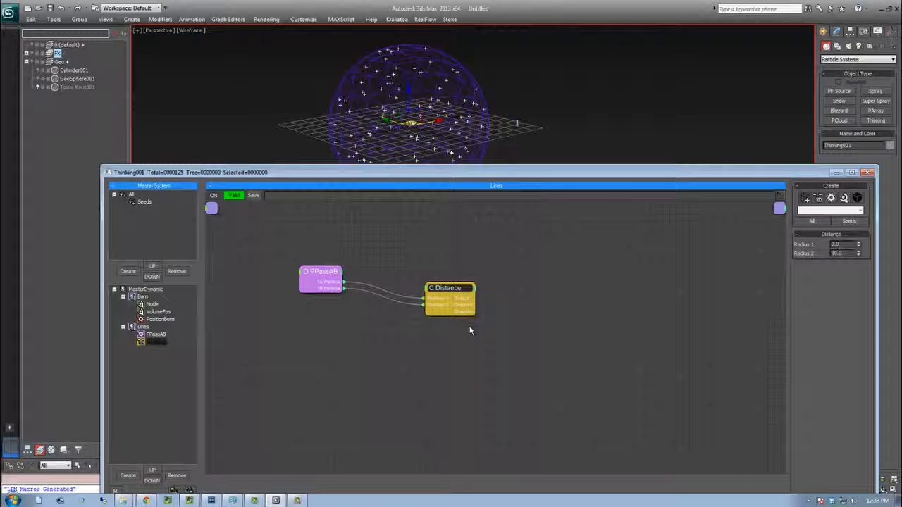
pyautogui.moveTo(440, 292); pyautogui.dragTo(456, 297)
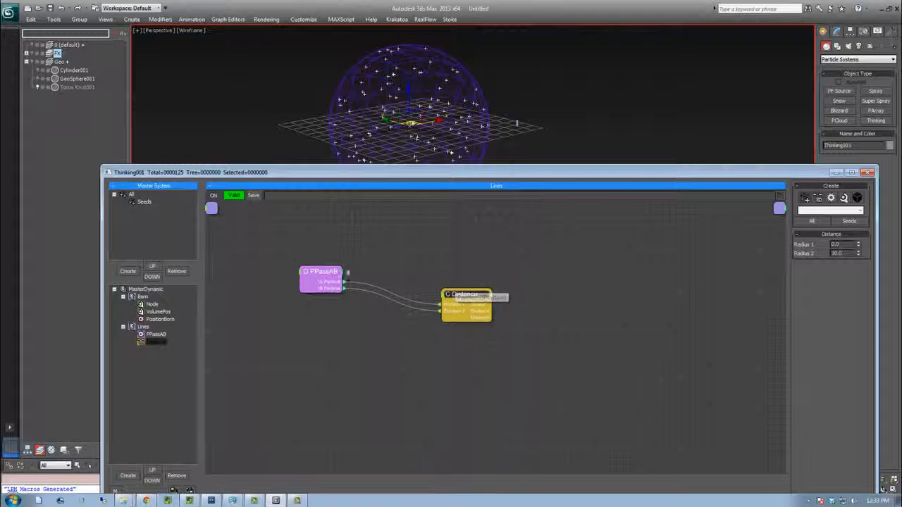
pyautogui.moveTo(477, 297); pyautogui.dragTo(506, 301)
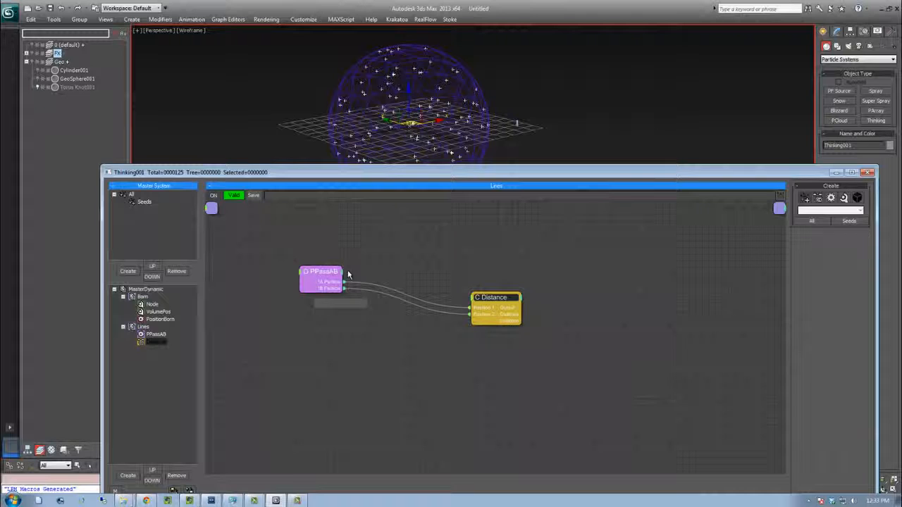
pyautogui.moveTo(318, 275); pyautogui.dragTo(345, 281)
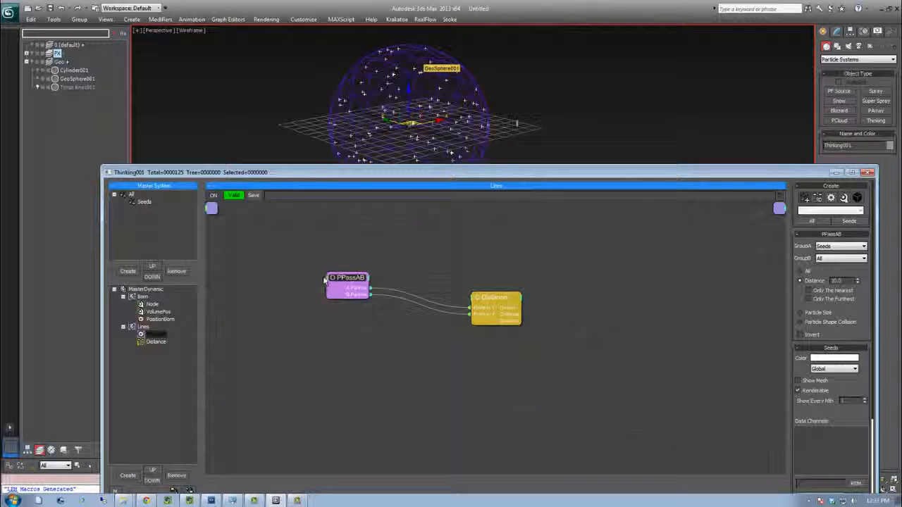
# Expose the Distance input on the PPassAB node and add an Integer operator to the Lines set
pyautogui.rightClick(345, 282)
pyautogui.click(314, 317)
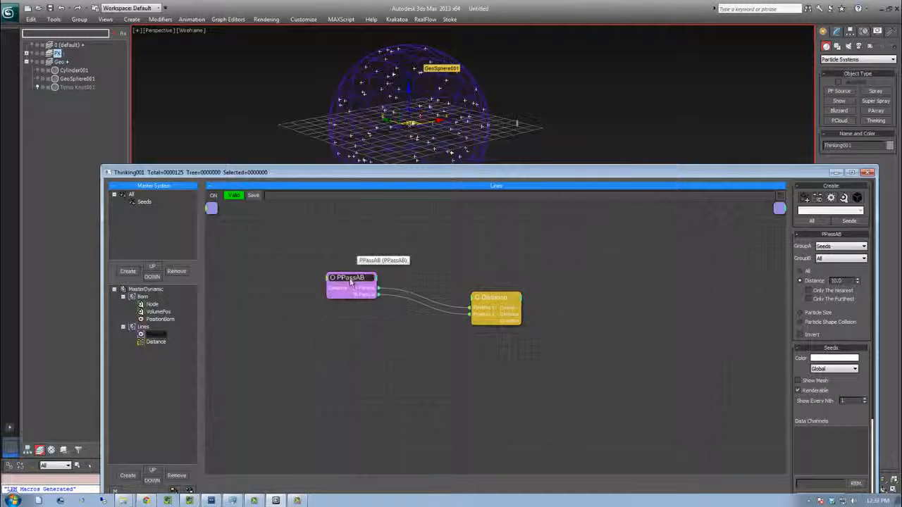
pyautogui.click(335, 350)
pyautogui.doubleClick(335, 353)
pyautogui.write('inte')
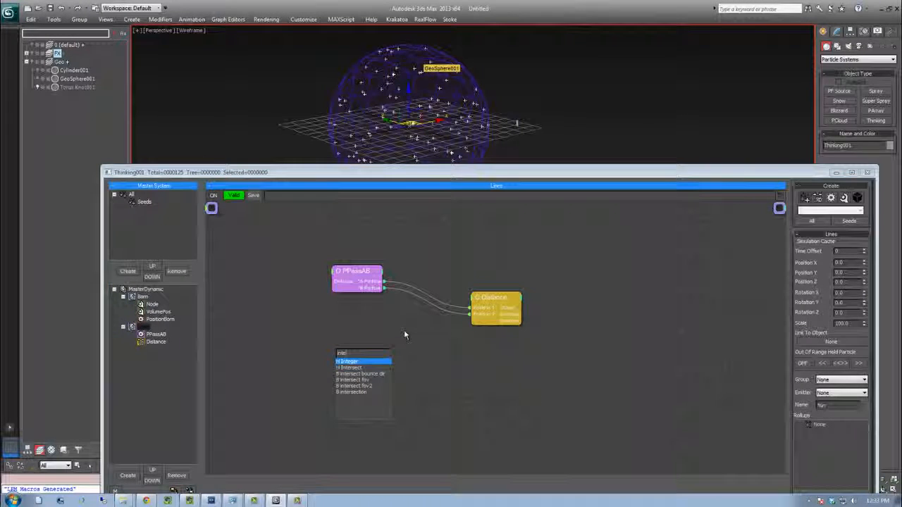
pyautogui.press('Return')
pyautogui.click(341, 357)
pyautogui.moveTo(341, 357); pyautogui.dragTo(265, 339)
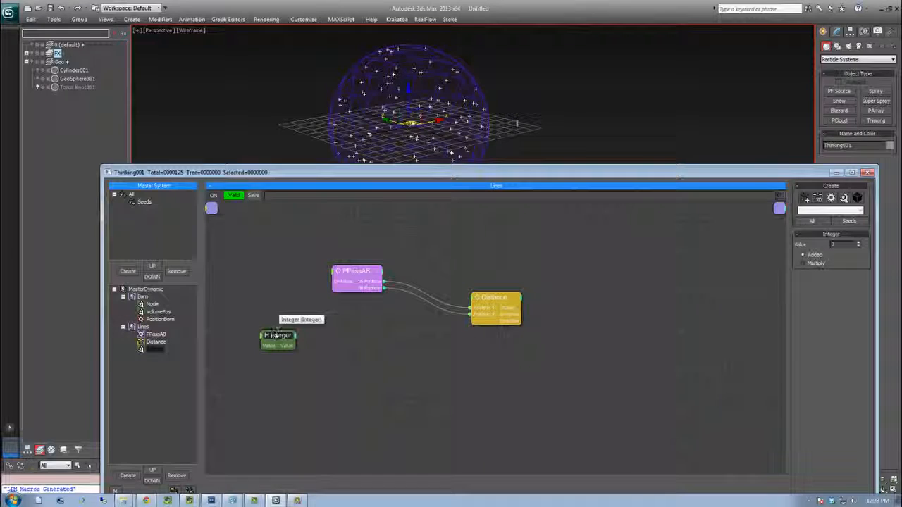
# Rename the Integer operator to "Integer - Distance Threshold" and wire its value into PPassAB's Distance input
pyautogui.rightClick(265, 339)
pyautogui.click(257, 163)
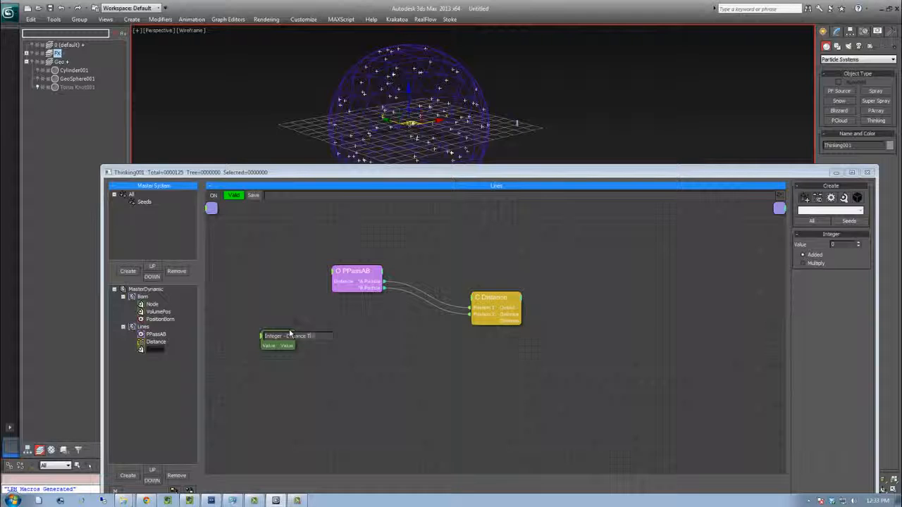
pyautogui.write('hol')
pyautogui.write('d')
pyautogui.press('Return')
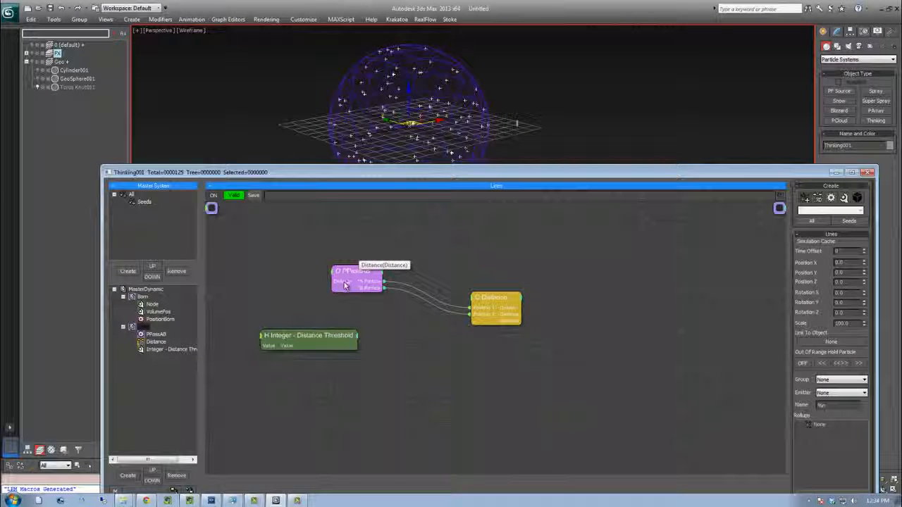
pyautogui.moveTo(314, 343); pyautogui.dragTo(288, 336)
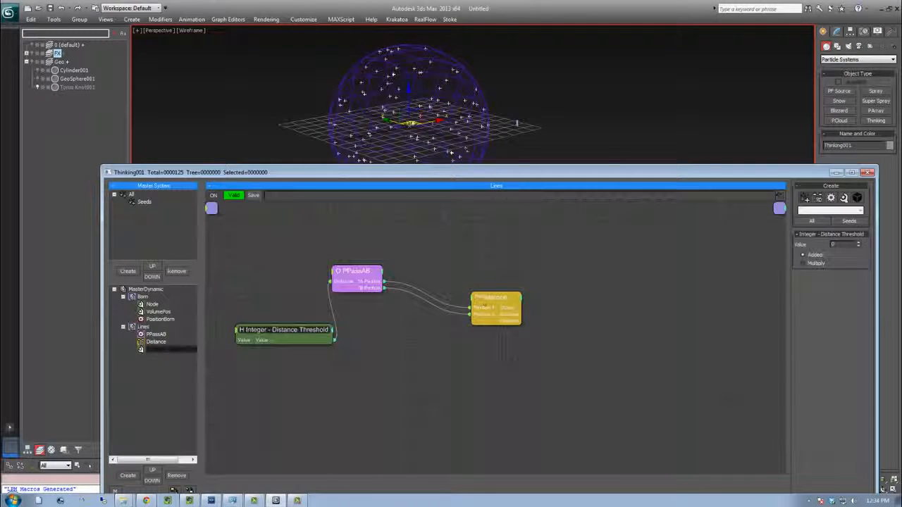
# Add an AddMultiply operator taking the Distance output as ValueA and the Distance Threshold integer as ValueB
pyautogui.click(502, 301)
pyautogui.click(294, 332)
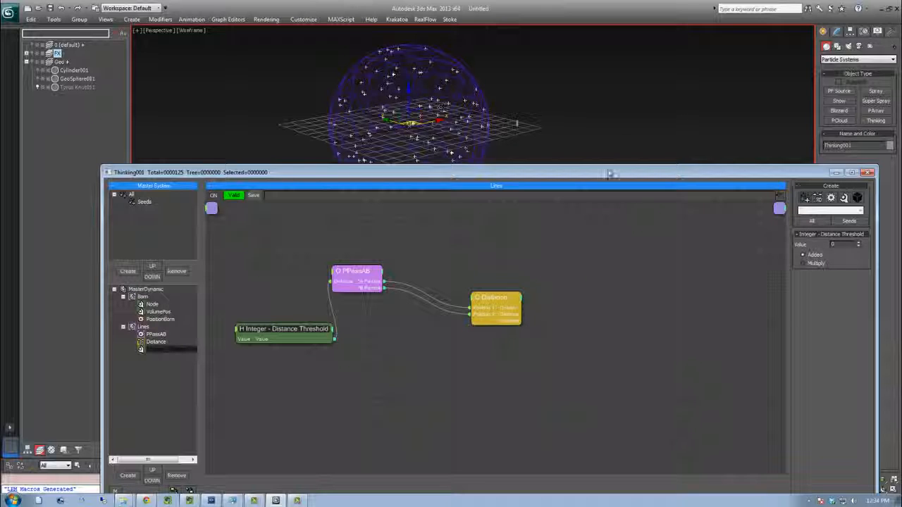
pyautogui.click(515, 309)
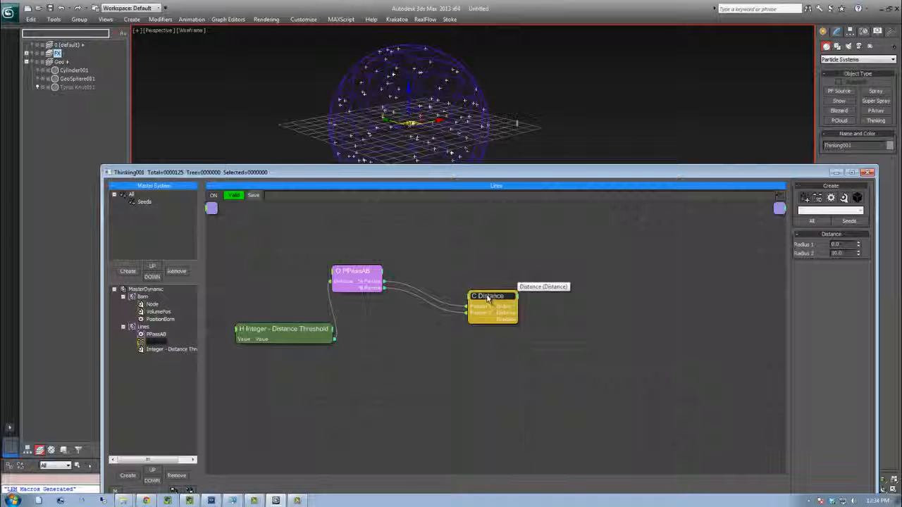
pyautogui.rightClick(501, 322)
pyautogui.moveTo(543, 358)
pyautogui.moveTo(616, 370)
pyautogui.click(678, 377)
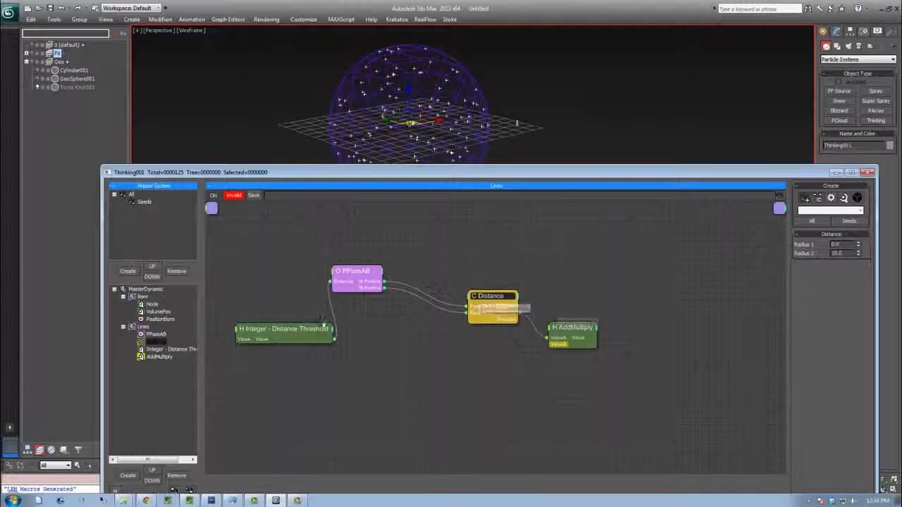
pyautogui.moveTo(334, 339); pyautogui.dragTo(581, 341)
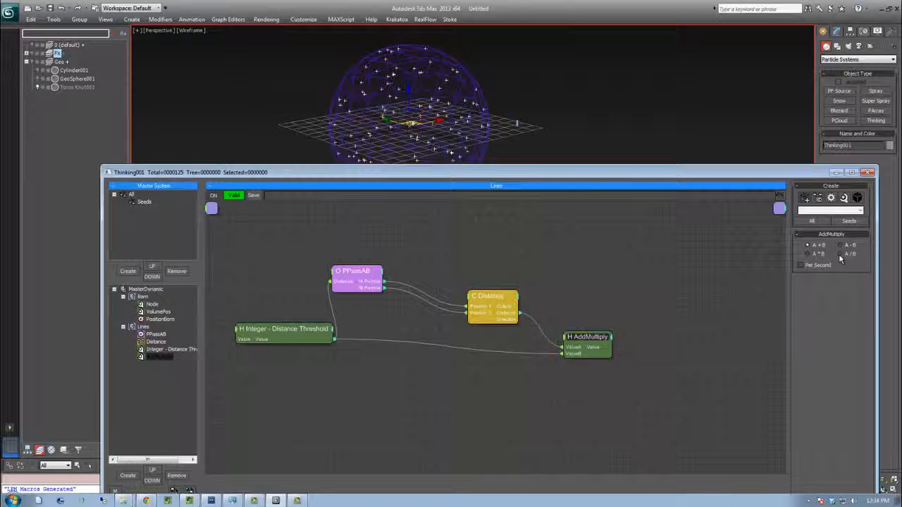
# Rearrange the operator nodes and set the AddMultiply operation to A / B
pyautogui.moveTo(284, 336); pyautogui.dragTo(266, 347)
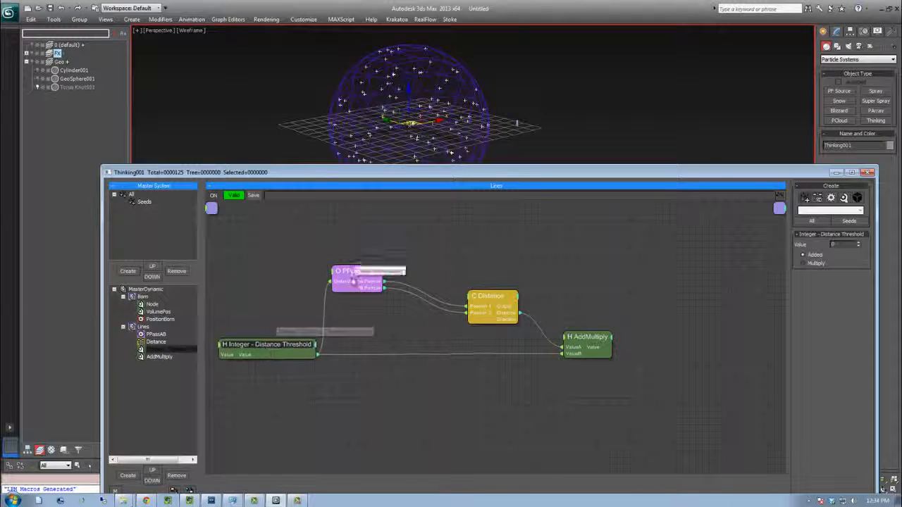
pyautogui.moveTo(357, 272); pyautogui.dragTo(335, 273)
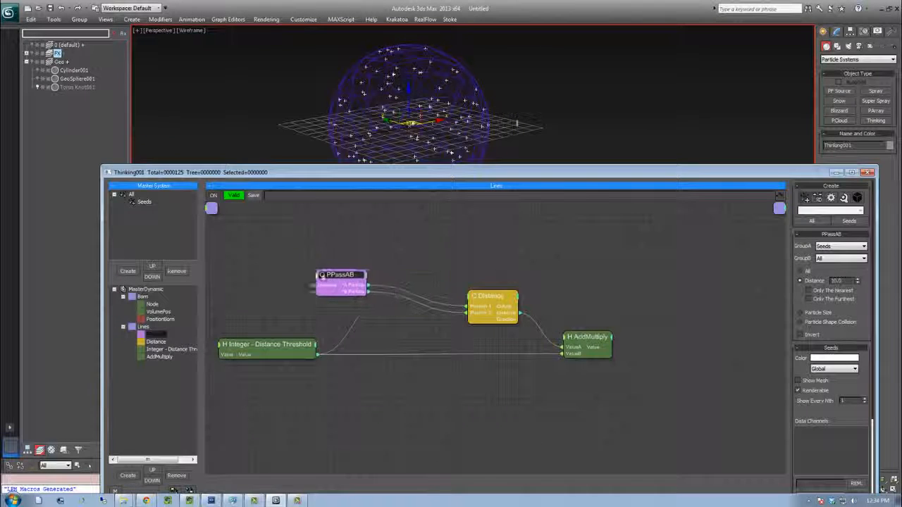
pyautogui.moveTo(493, 295); pyautogui.dragTo(435, 291)
pyautogui.moveTo(572, 337); pyautogui.dragTo(511, 334)
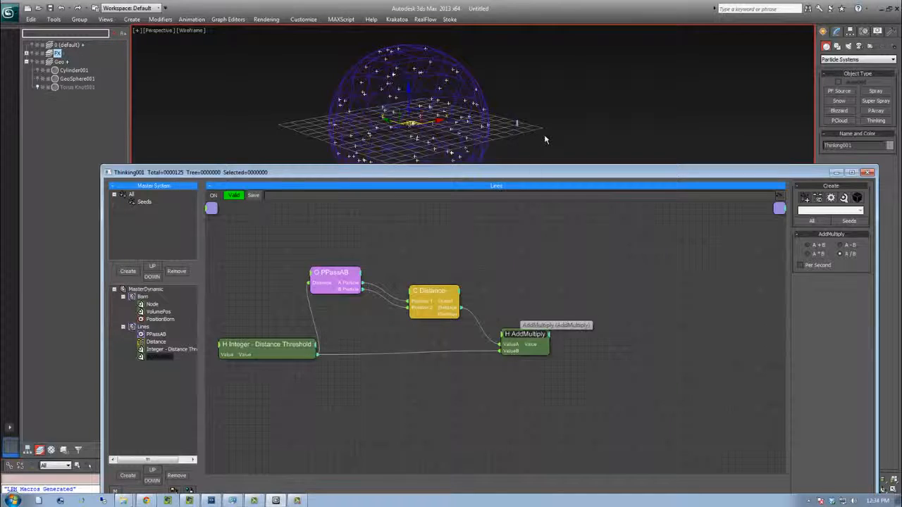
# Select the cylinder object in the scene
pyautogui.moveTo(515, 136); pyautogui.dragTo(504, 141, button='middle')
pyautogui.click(506, 127)
pyautogui.click(509, 126)
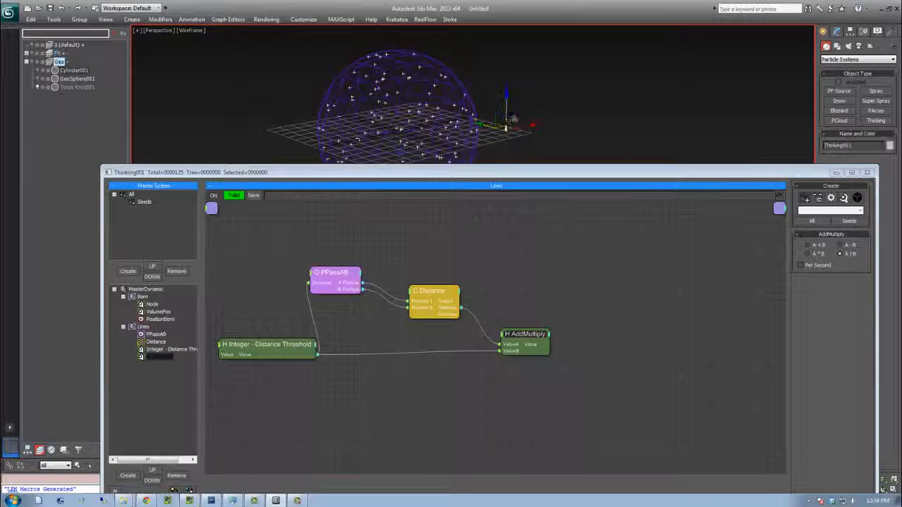
pyautogui.keyDown('alt'); pyautogui.moveTo(515, 122); pyautogui.dragTo(537, 133, button='middle'); pyautogui.keyUp('alt')
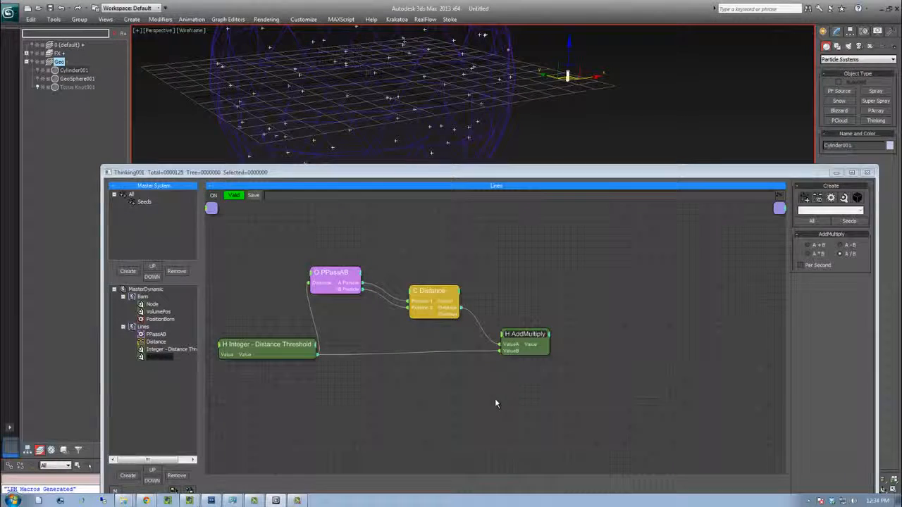
# Add a Float operator to the Lines dynamic set
pyautogui.click(520, 411)
pyautogui.rightClick(519, 409)
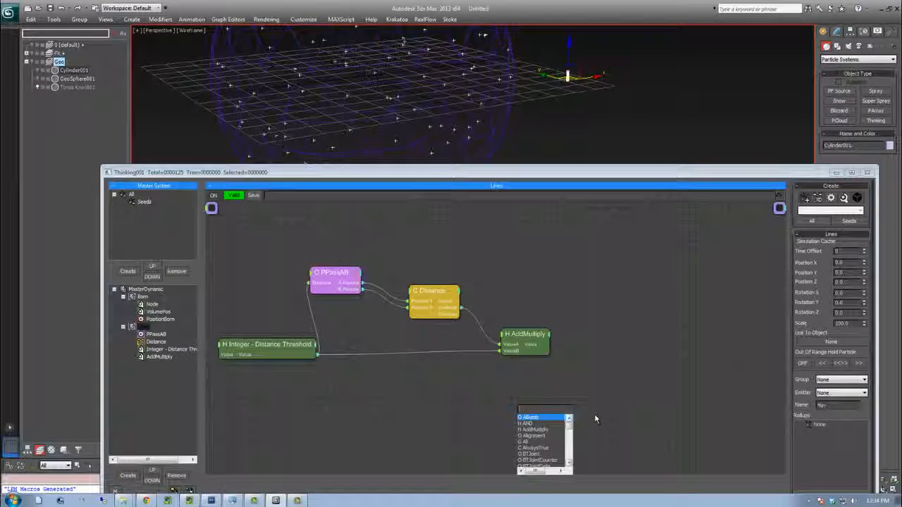
pyautogui.write('float')
pyautogui.press('Return')
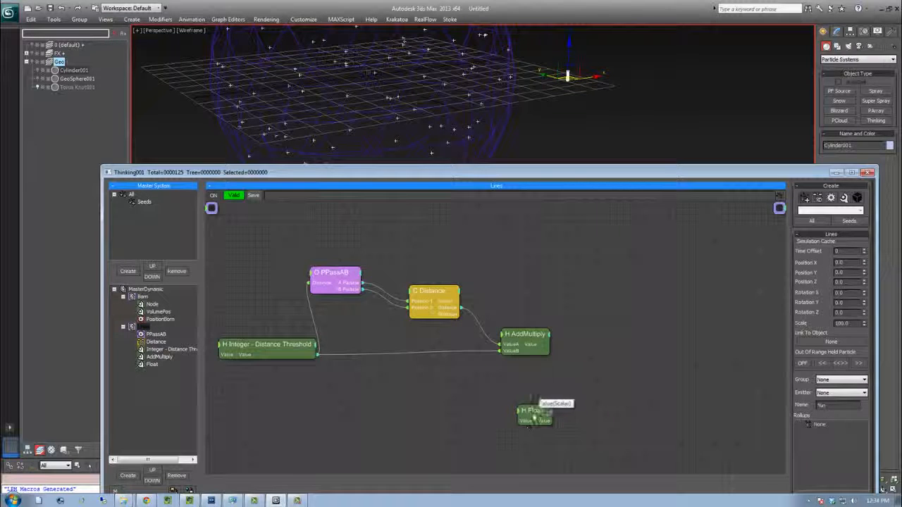
pyautogui.click(525, 429)
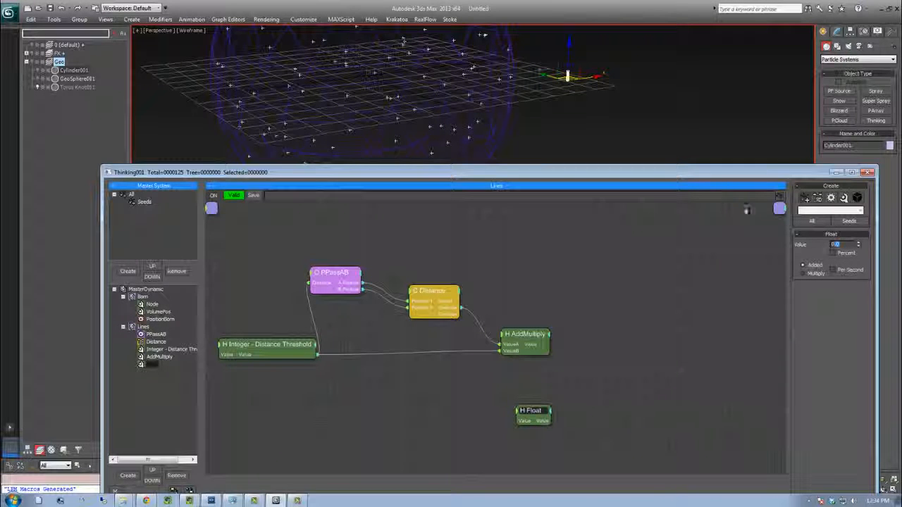
# Show the cylinder's parameters beside the editor and rename the Float operator to "Float - Cylinder Height"
pyautogui.click(836, 31)
pyautogui.moveTo(869, 224); pyautogui.dragTo(812, 225)
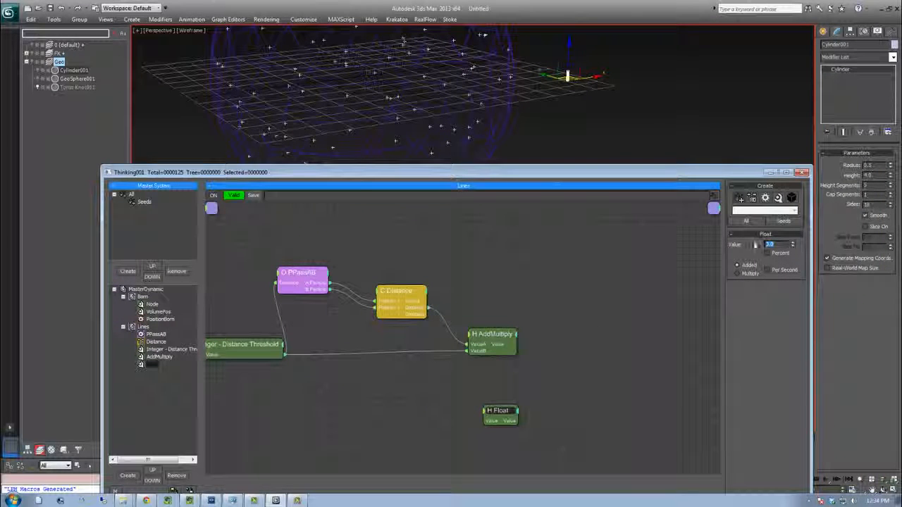
pyautogui.rightClick(502, 413)
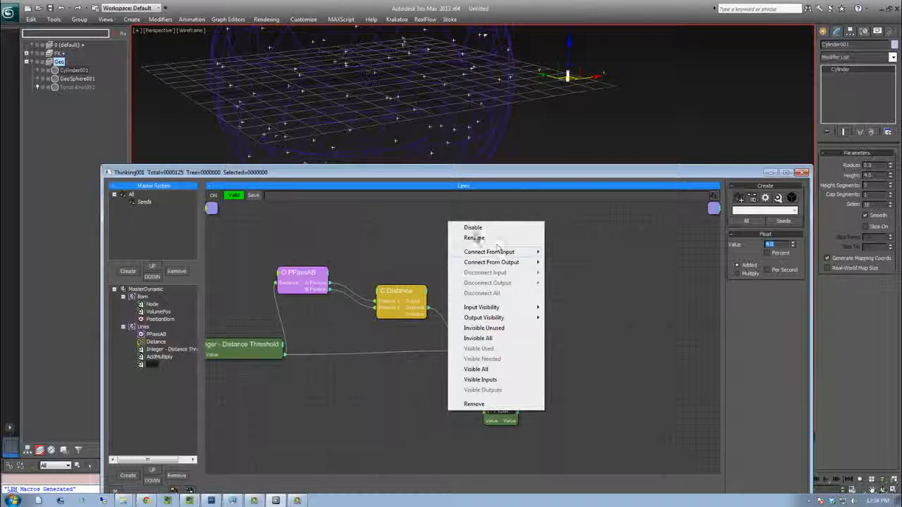
pyautogui.click(473, 237)
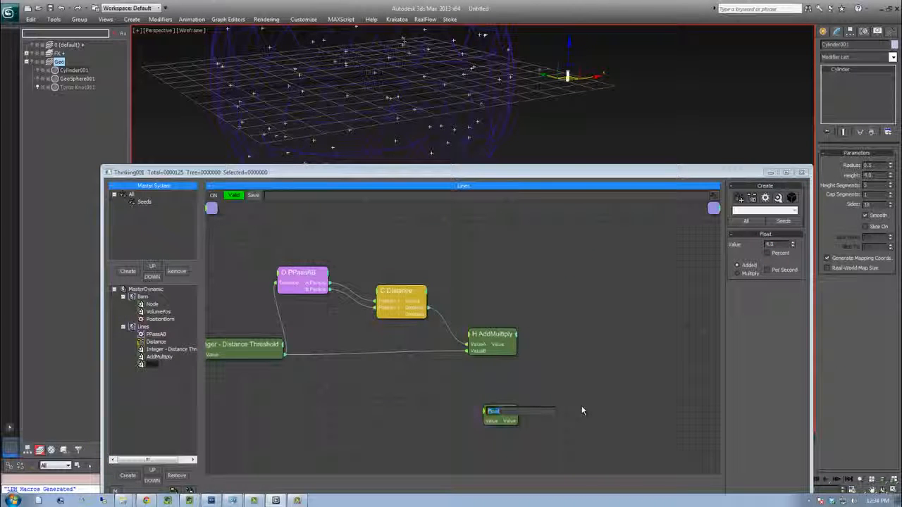
pyautogui.write('- Cylinder Heigh')
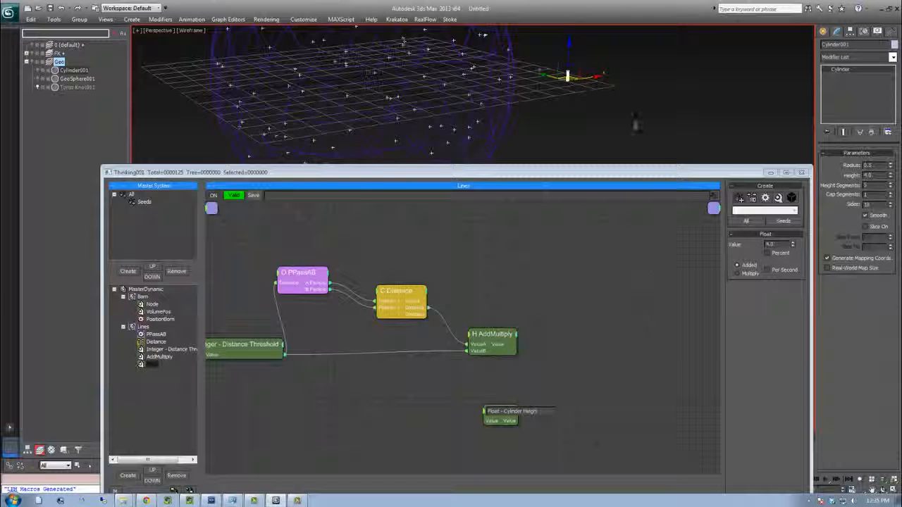
pyautogui.write('t')
pyautogui.press('Return')
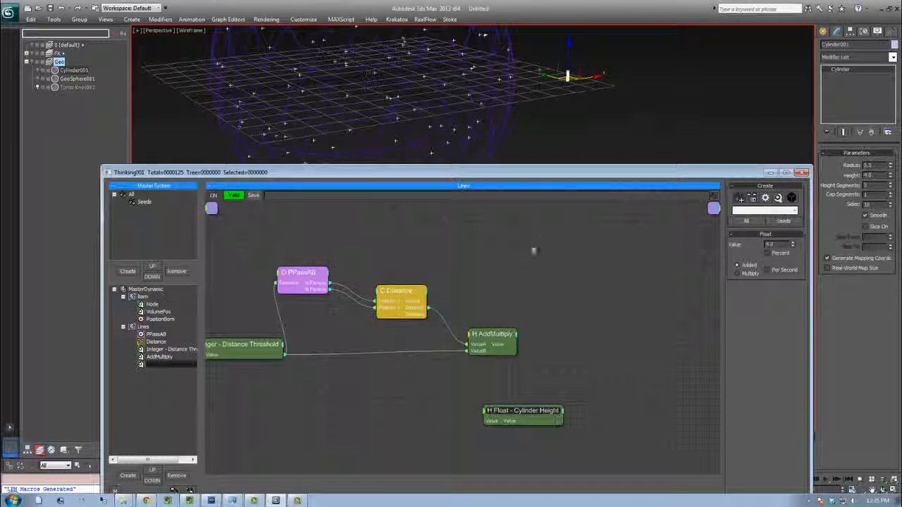
# Add a second AddMultiply operator and feed the first AddMultiply's result into its ValueA input
pyautogui.moveTo(506, 418); pyautogui.dragTo(484, 420)
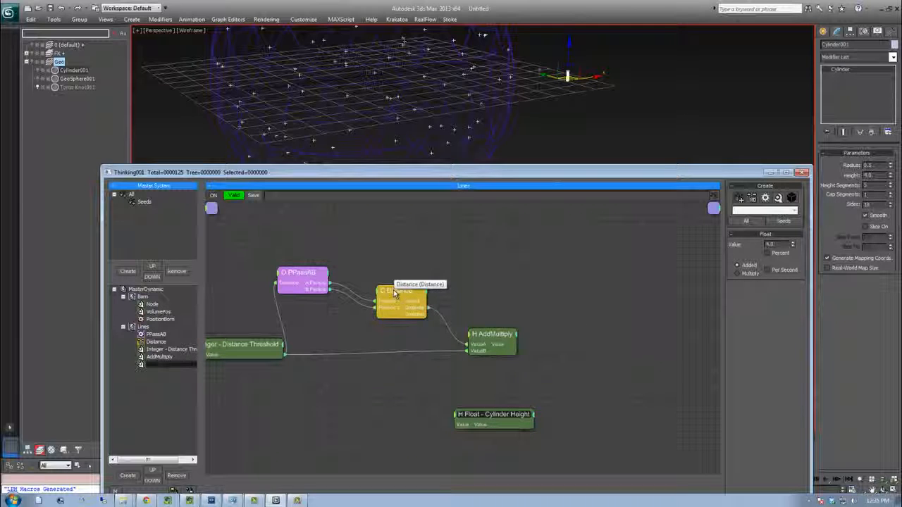
pyautogui.moveTo(501, 418); pyautogui.dragTo(508, 418)
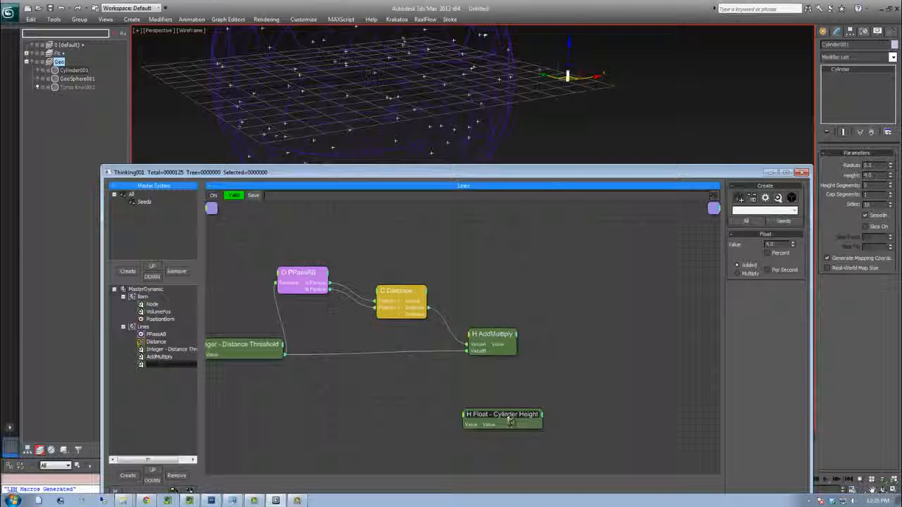
pyautogui.click(557, 361)
pyautogui.doubleClick(555, 363)
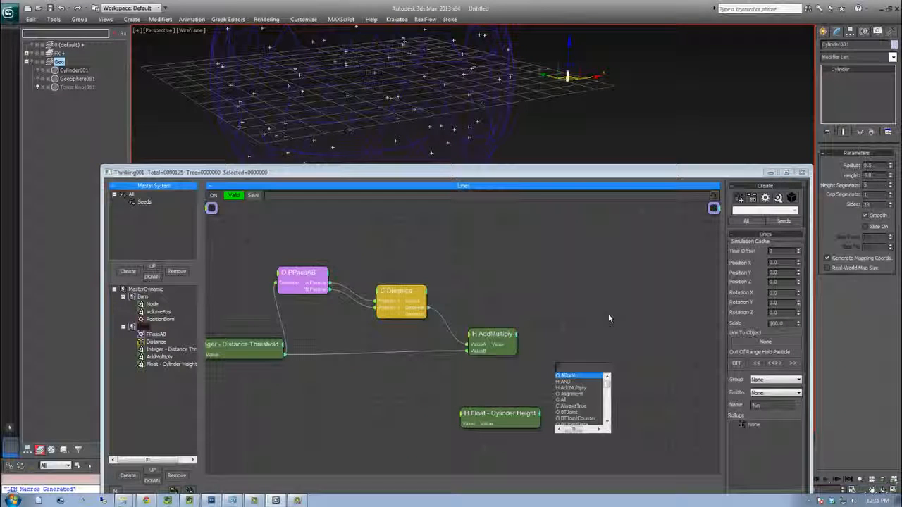
pyautogui.write('add')
pyautogui.press('Return')
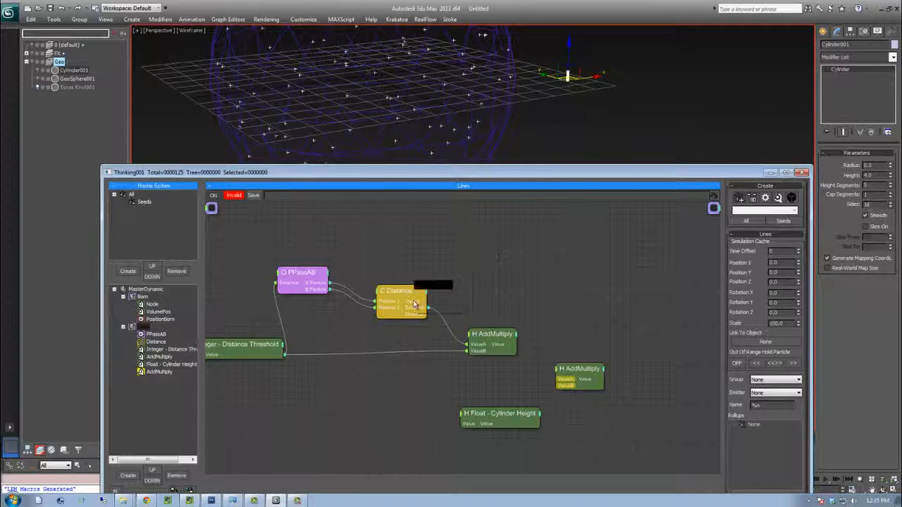
pyautogui.moveTo(561, 381); pyautogui.dragTo(568, 381)
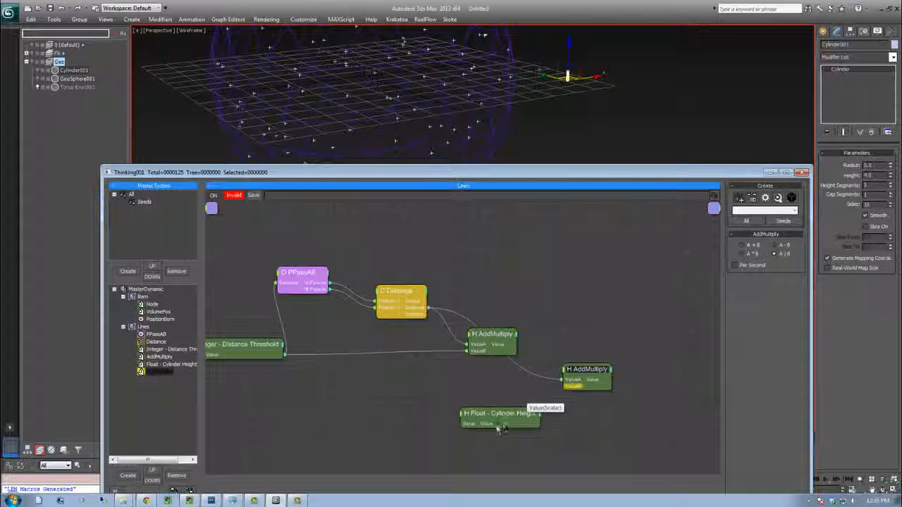
# Connect the Float - Cylinder Height value into the second AddMultiply's ValueB input
pyautogui.moveTo(581, 391); pyautogui.dragTo(579, 389)
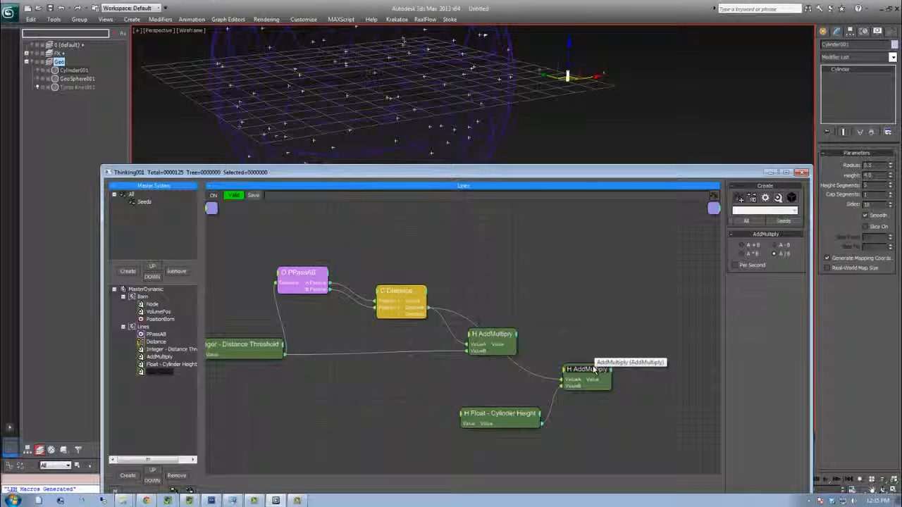
pyautogui.moveTo(582, 374)
pyautogui.mouseDown()
pyautogui.moveTo(594, 376)
pyautogui.moveTo(579, 376)
pyautogui.mouseUp()
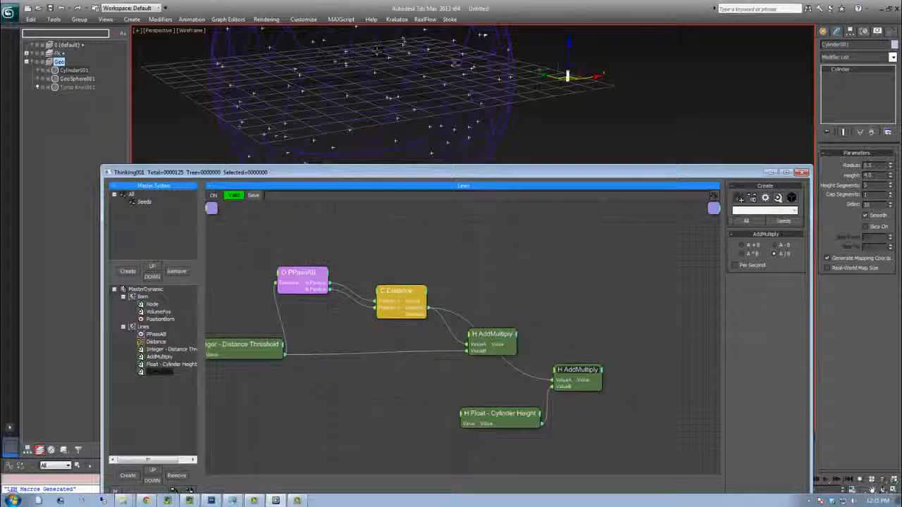
# Add a Scale operator to the Lines dynamic set
pyautogui.click(632, 327)
pyautogui.rightClick(632, 329)
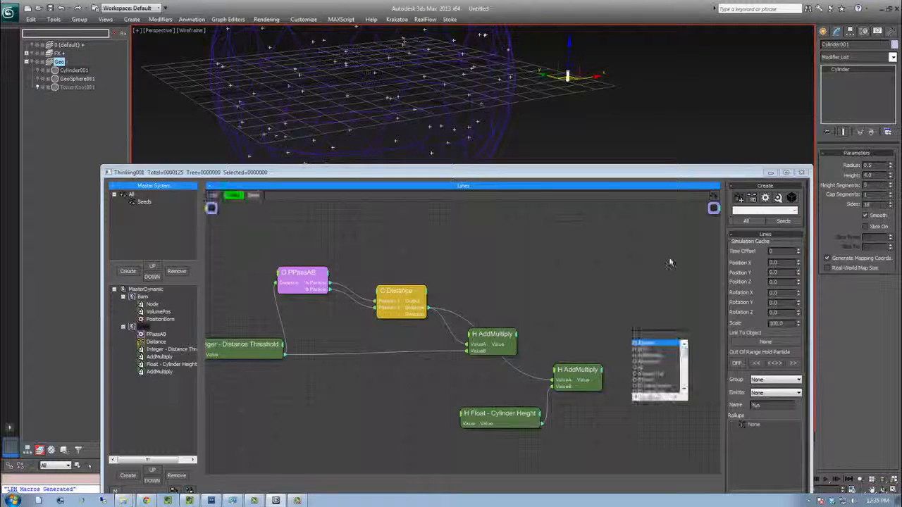
pyautogui.write('scale')
pyautogui.press('Return')
pyautogui.moveTo(646, 338); pyautogui.dragTo(669, 308)
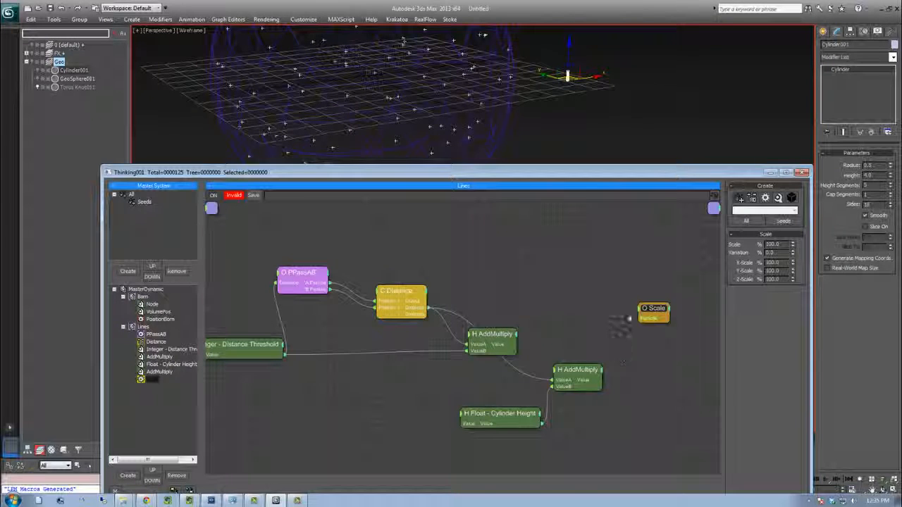
# Feed the second AddMultiply's result into the Scale operator's Z Scale input
pyautogui.click(640, 309)
pyautogui.click(632, 370)
pyautogui.click(640, 311)
pyautogui.click(637, 368)
pyautogui.click(640, 316)
pyautogui.click(638, 391)
pyautogui.moveTo(645, 309); pyautogui.dragTo(646, 341)
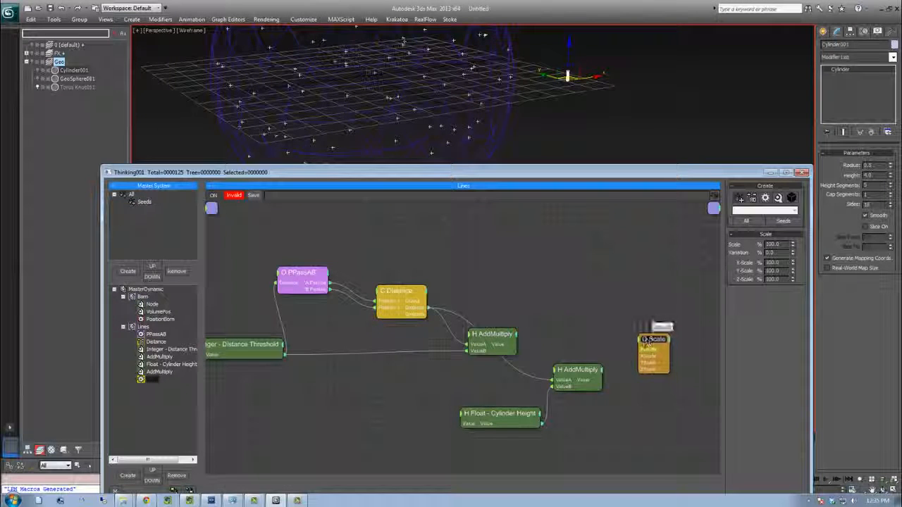
pyautogui.click(503, 418)
pyautogui.click(610, 365)
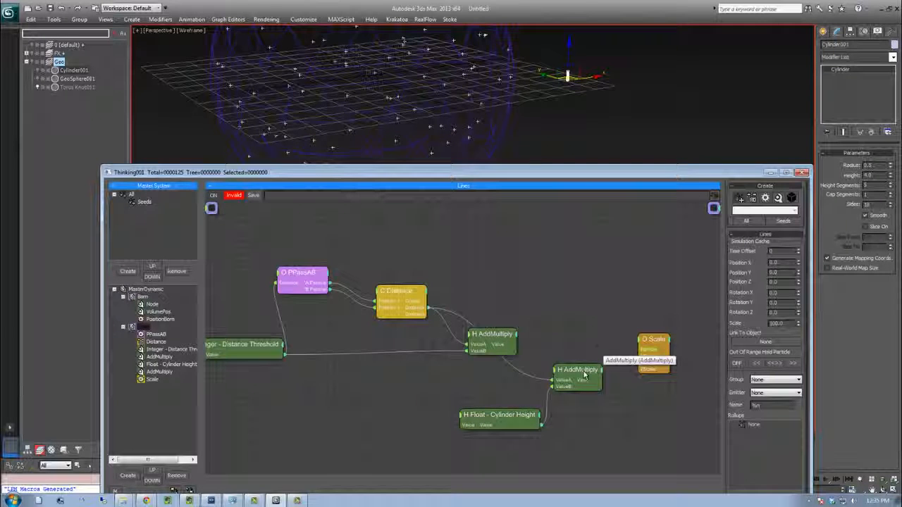
pyautogui.moveTo(602, 371); pyautogui.dragTo(632, 374)
pyautogui.moveTo(645, 344); pyautogui.dragTo(666, 337)
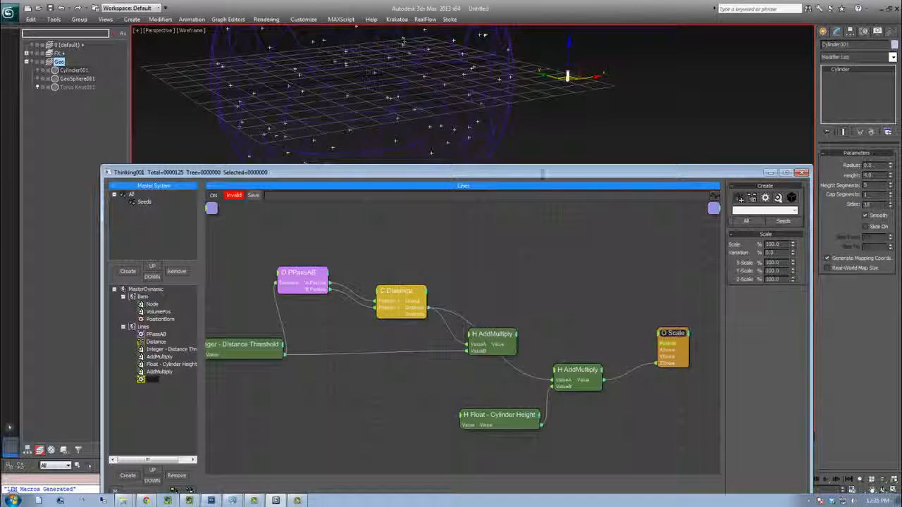
# Switch to Pdplayer and step back through frames of the reference footage
pyautogui.click(212, 501)
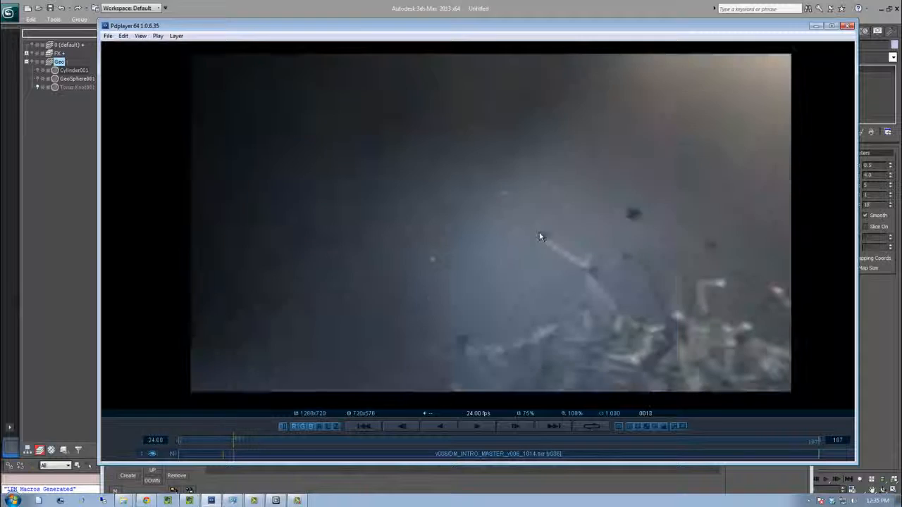
pyautogui.press('Left')
pyautogui.press('Left')
pyautogui.press('Left')
pyautogui.press('Left')
pyautogui.press('Left')
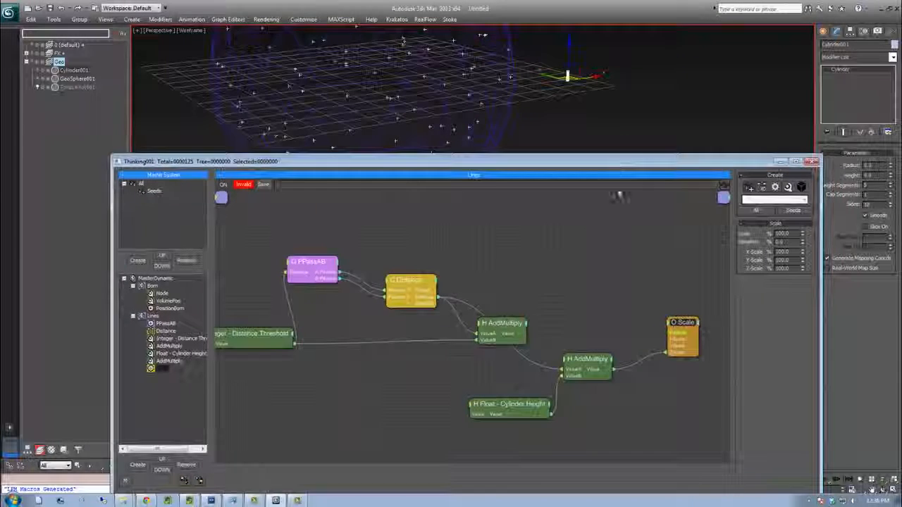
# Rearrange the AddMultiply and Float - Cylinder Height nodes in the Lines editor
pyautogui.moveTo(502, 324); pyautogui.dragTo(479, 340)
pyautogui.moveTo(583, 367); pyautogui.dragTo(583, 386)
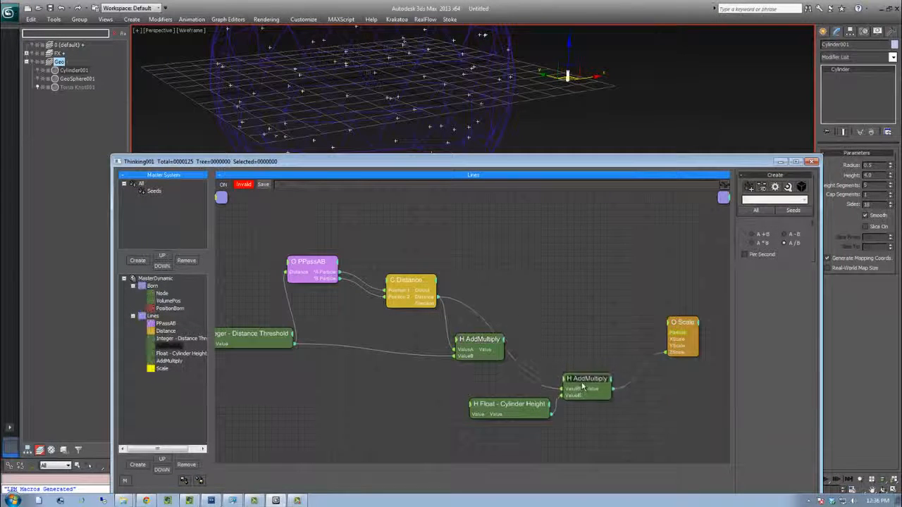
pyautogui.moveTo(521, 408); pyautogui.dragTo(506, 419)
pyautogui.moveTo(583, 381); pyautogui.dragTo(582, 400)
pyautogui.moveTo(489, 347); pyautogui.dragTo(503, 347)
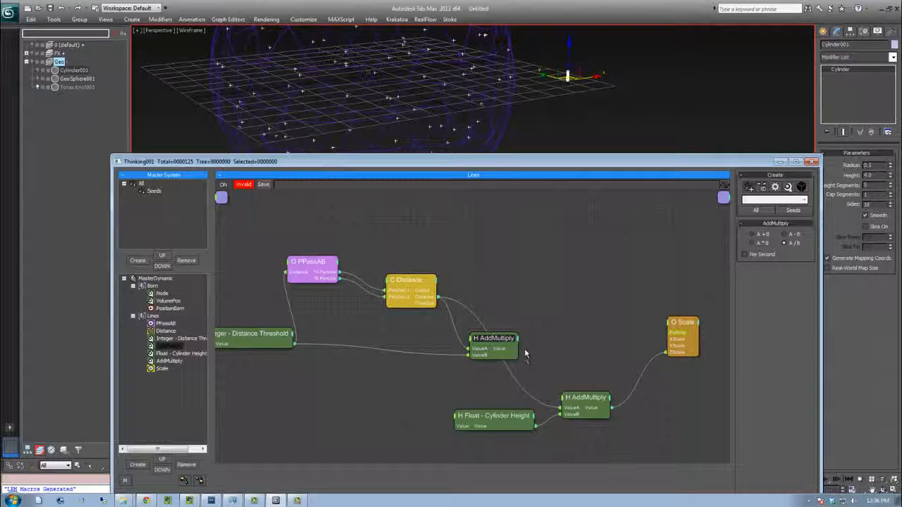
# Add a Float operator and rename it "Float - Cylinder Scale threshold"
pyautogui.click(522, 287)
pyautogui.rightClick(532, 292)
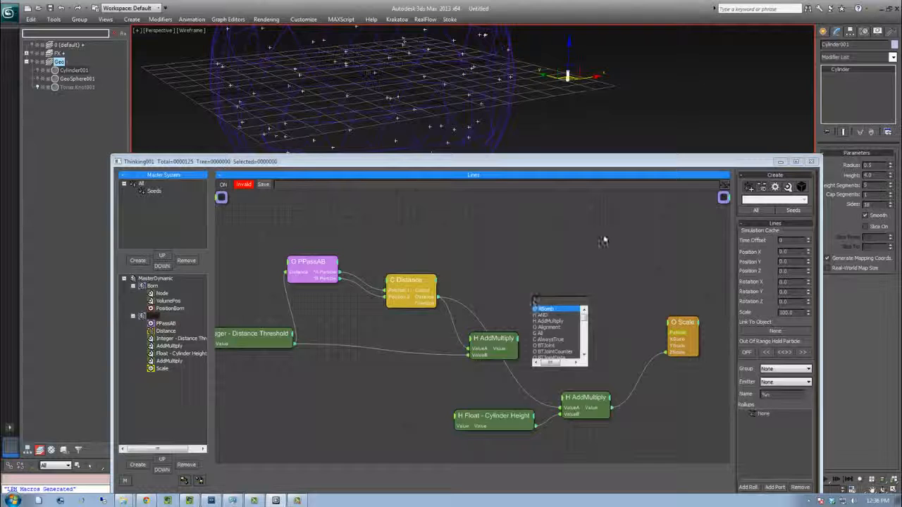
pyautogui.write('float')
pyautogui.press('Return')
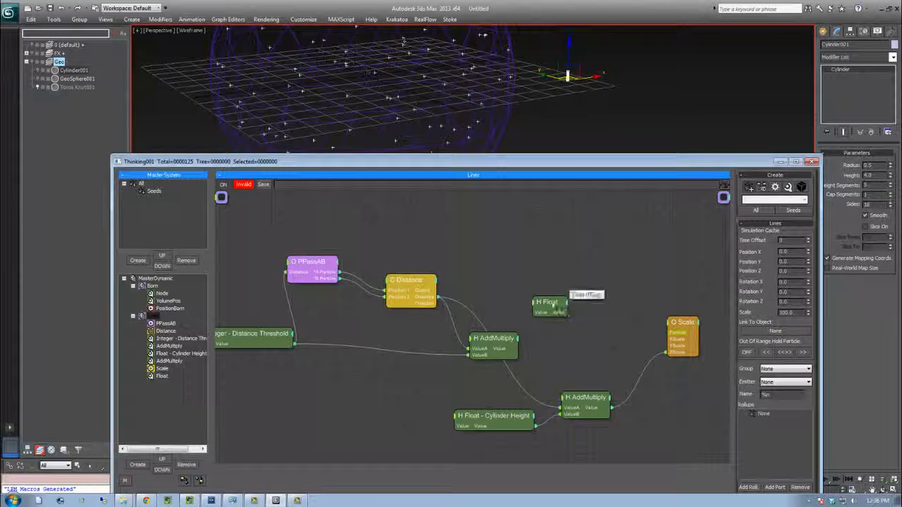
pyautogui.rightClick(548, 308)
pyautogui.click(547, 133)
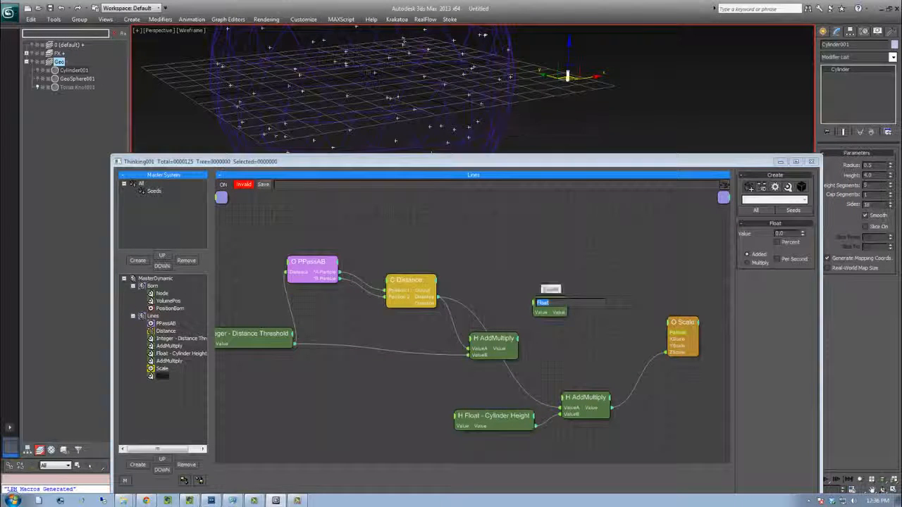
pyautogui.write('Float - C')
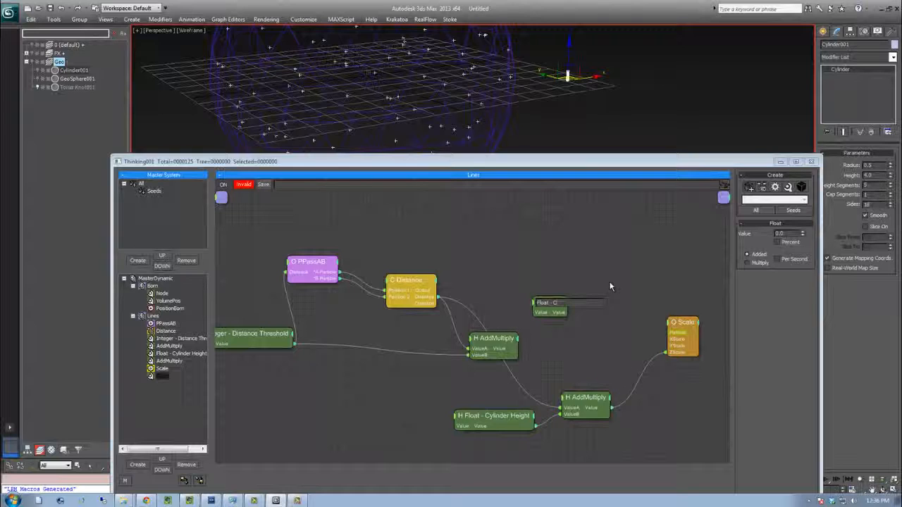
pyautogui.write('ylinder Scale threshold')
pyautogui.press('Return')
pyautogui.moveTo(586, 306); pyautogui.dragTo(550, 278)
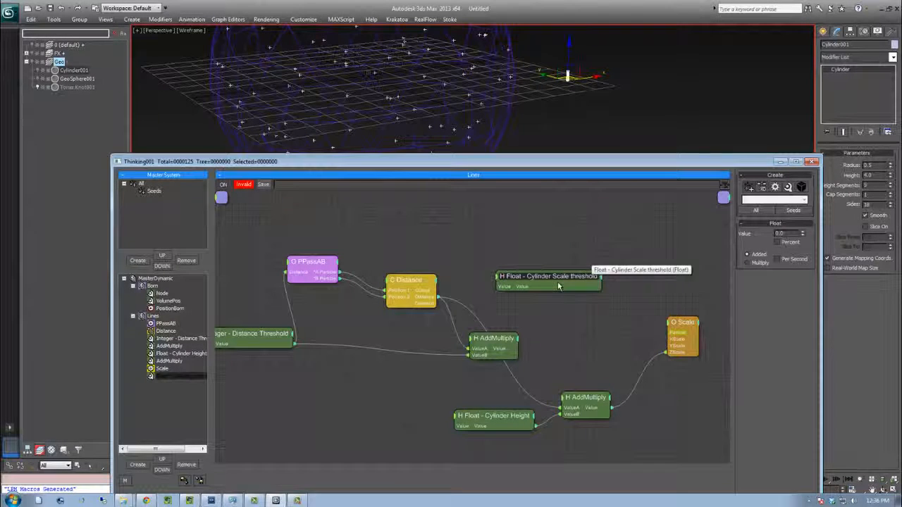
# Add a third AddMultiply operator from the Math helpers
pyautogui.rightClick(563, 341)
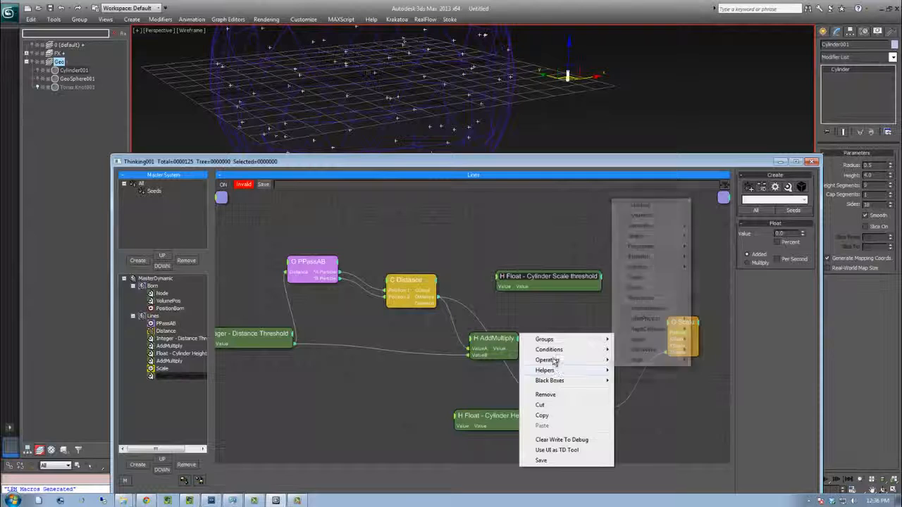
pyautogui.moveTo(575, 371)
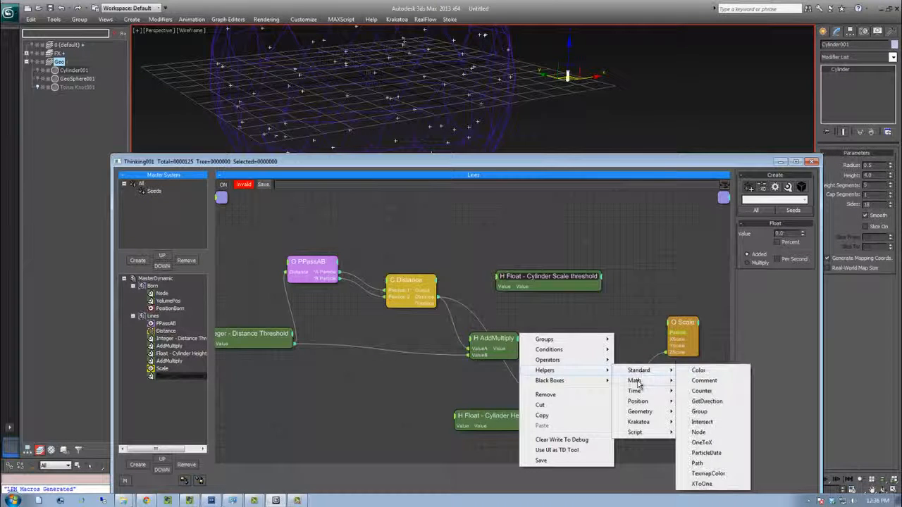
pyautogui.moveTo(634, 381)
pyautogui.click(698, 390)
pyautogui.moveTo(597, 343); pyautogui.dragTo(623, 331)
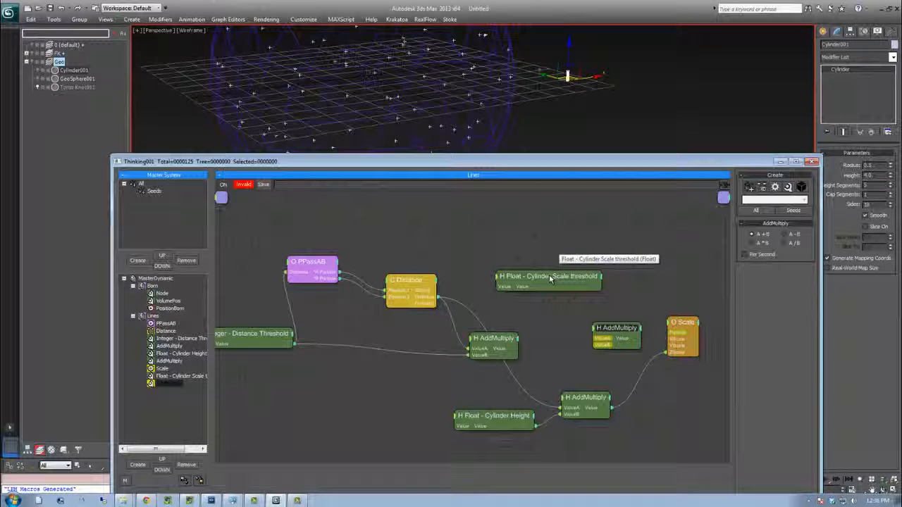
# Wire the first AddMultiply and the Cylinder Scale threshold float into the new AddMultiply, feeding its result to Scale's X and Y scales
pyautogui.moveTo(548, 281); pyautogui.dragTo(553, 284)
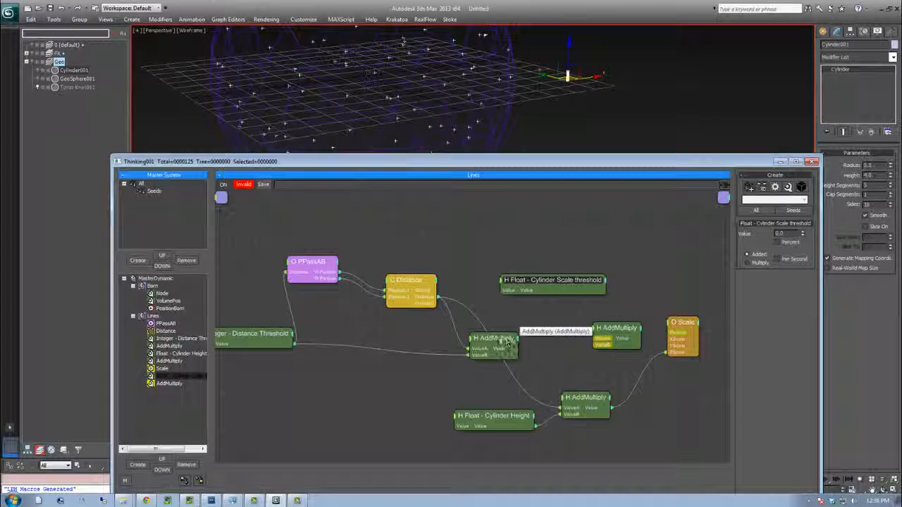
pyautogui.moveTo(507, 343); pyautogui.dragTo(518, 341)
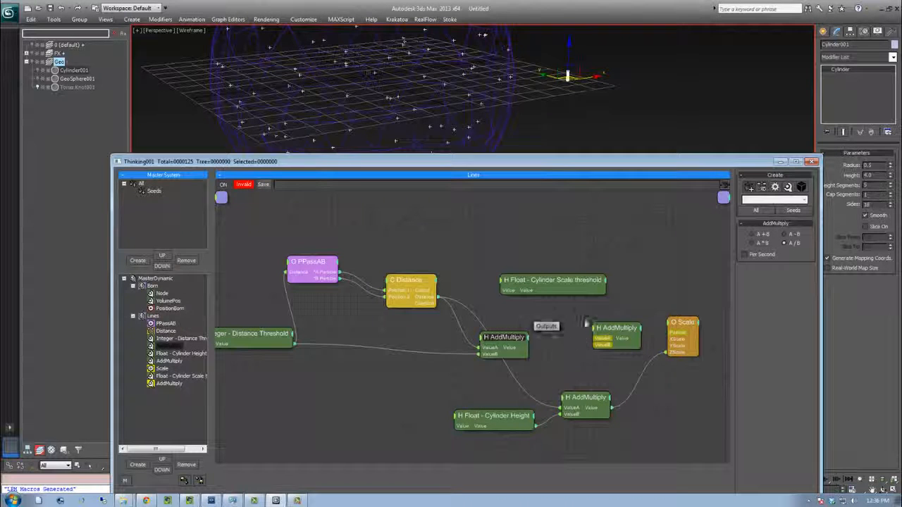
pyautogui.moveTo(585, 280)
pyautogui.mouseDown()
pyautogui.moveTo(550, 267)
pyautogui.moveTo(595, 342)
pyautogui.moveTo(608, 328)
pyautogui.mouseUp()
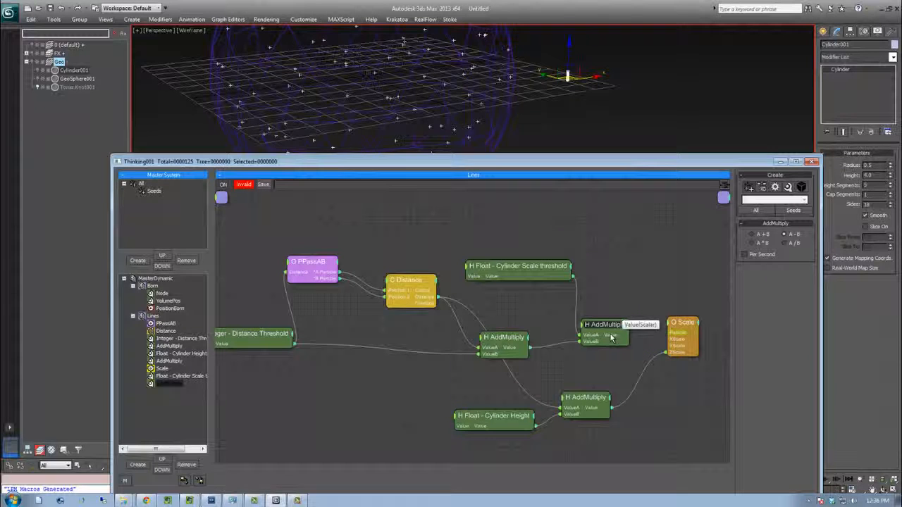
pyautogui.moveTo(671, 341); pyautogui.dragTo(669, 339)
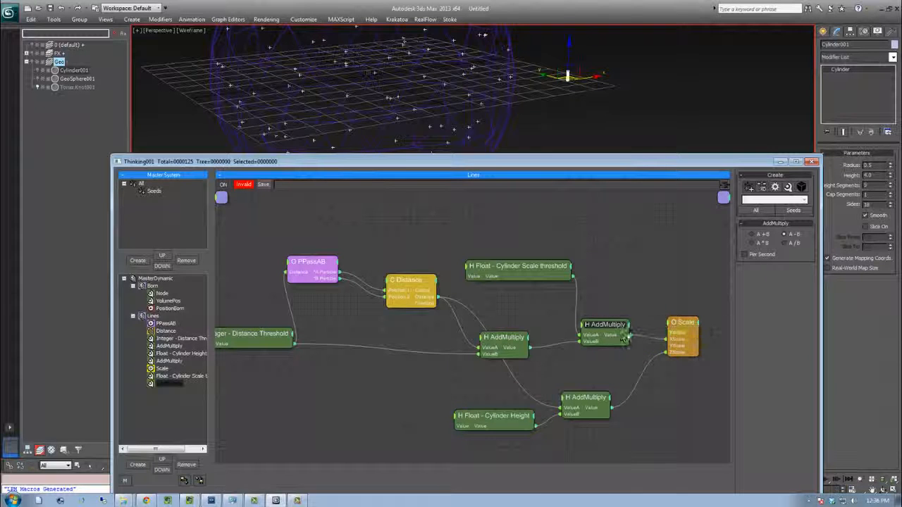
# Rearrange the Integer, Distance, PPassAB and Float - Cylinder Height nodes in the editor
pyautogui.moveTo(266, 335); pyautogui.dragTo(291, 354)
pyautogui.moveTo(405, 280)
pyautogui.mouseDown()
pyautogui.moveTo(416, 289)
pyautogui.moveTo(401, 281)
pyautogui.mouseUp()
pyautogui.moveTo(305, 266); pyautogui.dragTo(317, 281)
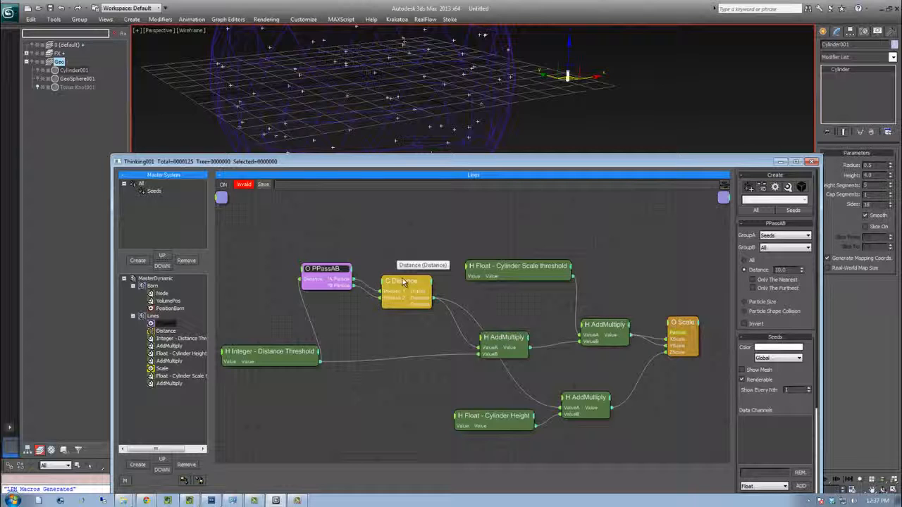
pyautogui.moveTo(483, 421)
pyautogui.mouseDown()
pyautogui.moveTo(464, 422)
pyautogui.moveTo(472, 422)
pyautogui.mouseUp()
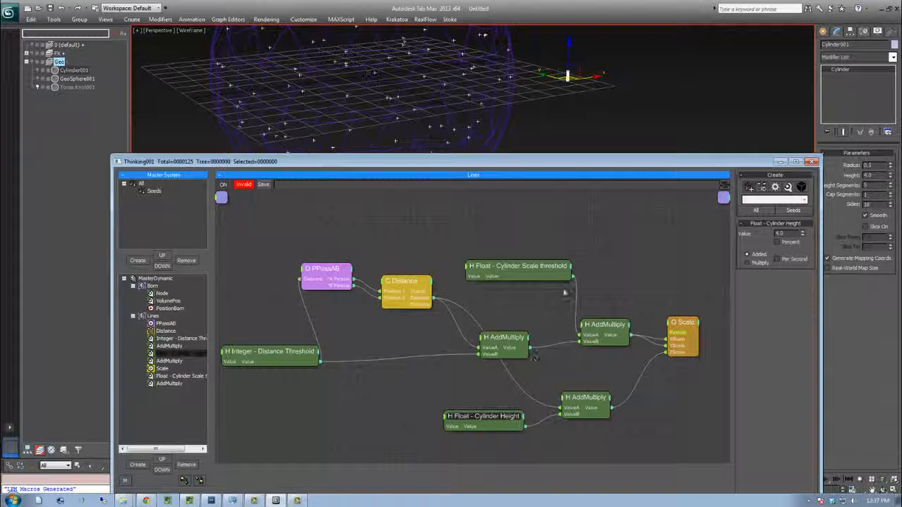
pyautogui.moveTo(547, 229); pyautogui.dragTo(559, 255, button='middle')
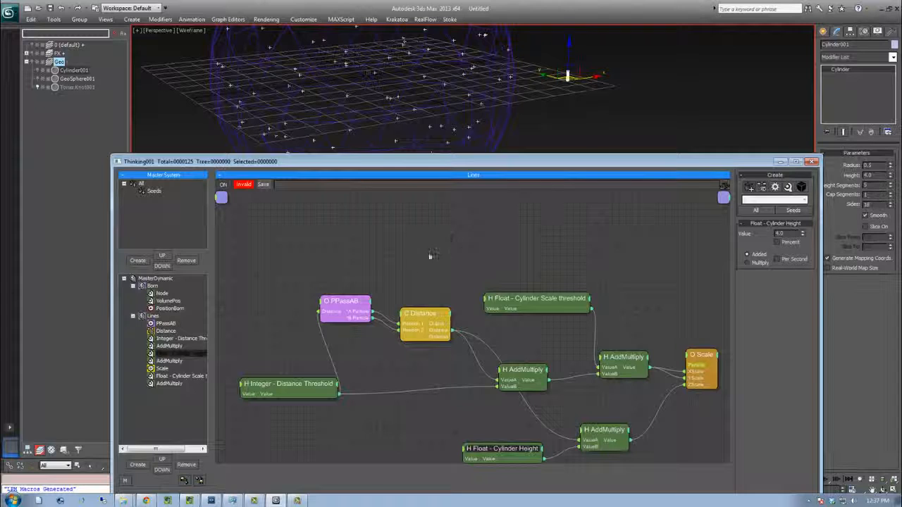
# Add a PositionBorn generator operator to the Lines dynamic set
pyautogui.rightClick(439, 218)
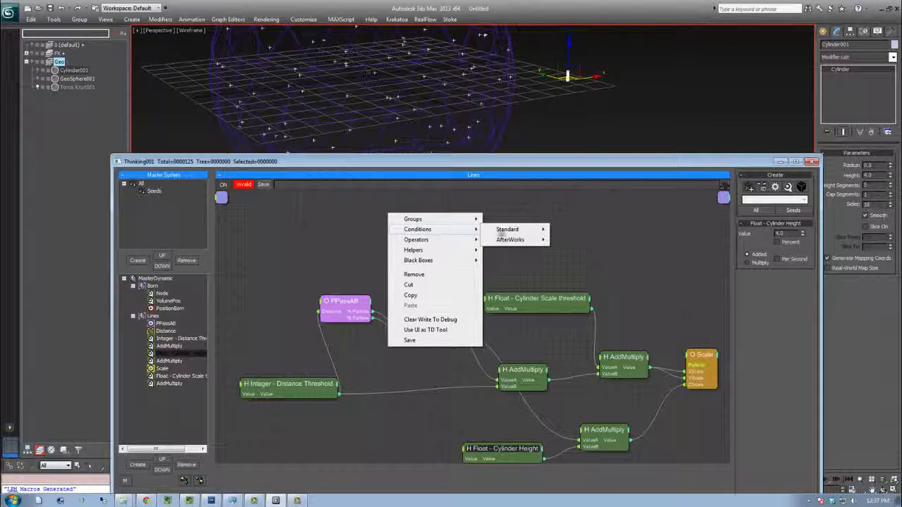
pyautogui.moveTo(429, 242)
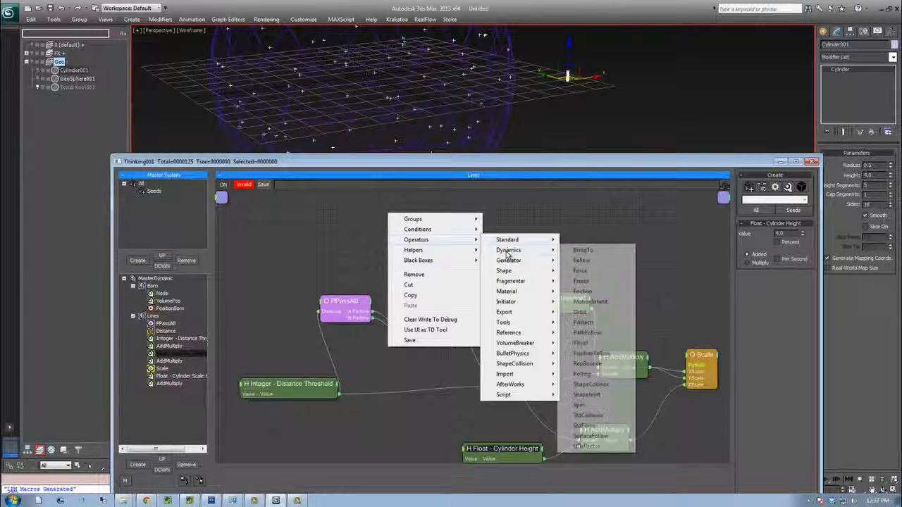
pyautogui.moveTo(508, 260)
pyautogui.click(589, 301)
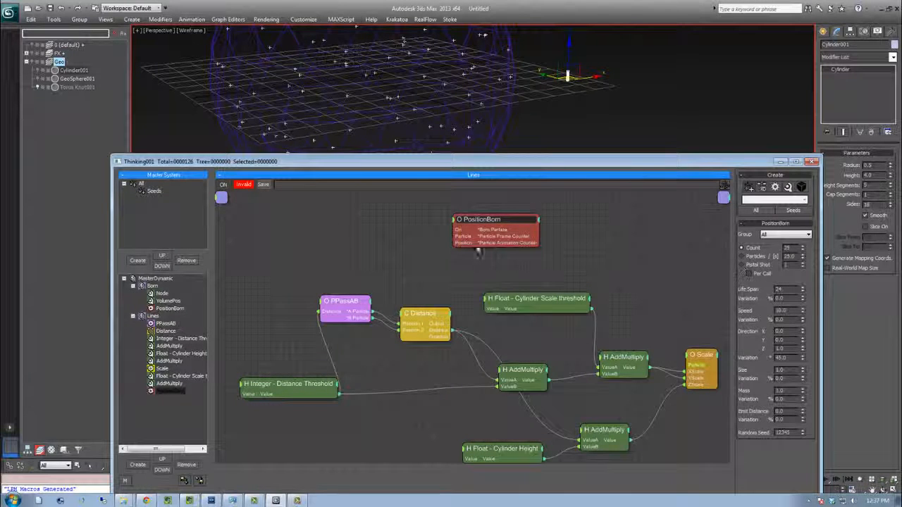
# Create a particle group named Lines and set it as the PositionBorn operator's group
pyautogui.click(140, 185)
pyautogui.click(154, 199)
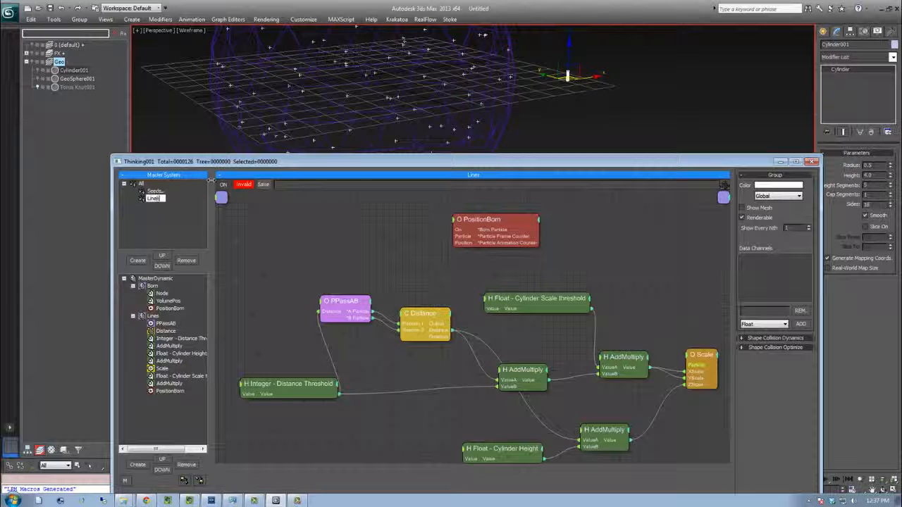
pyautogui.click(493, 219)
pyautogui.click(784, 244)
pyautogui.click(775, 266)
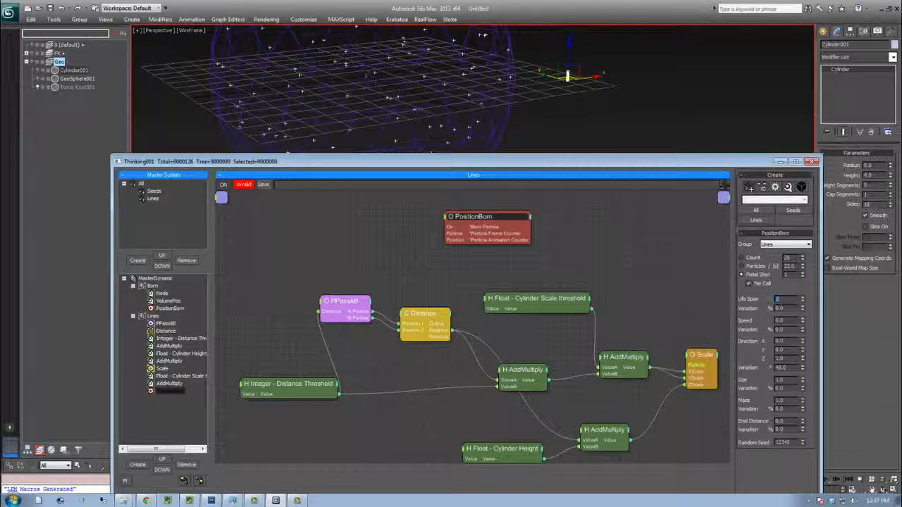
# Connect the PositionBorn operator's born particle output to the Scale operator's Particle input
pyautogui.moveTo(625, 164); pyautogui.dragTo(589, 176)
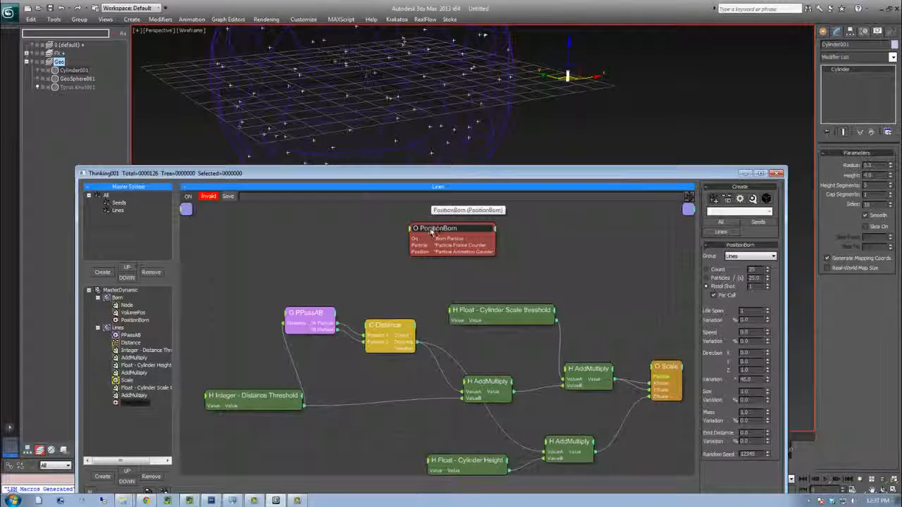
pyautogui.moveTo(467, 239); pyautogui.dragTo(648, 375)
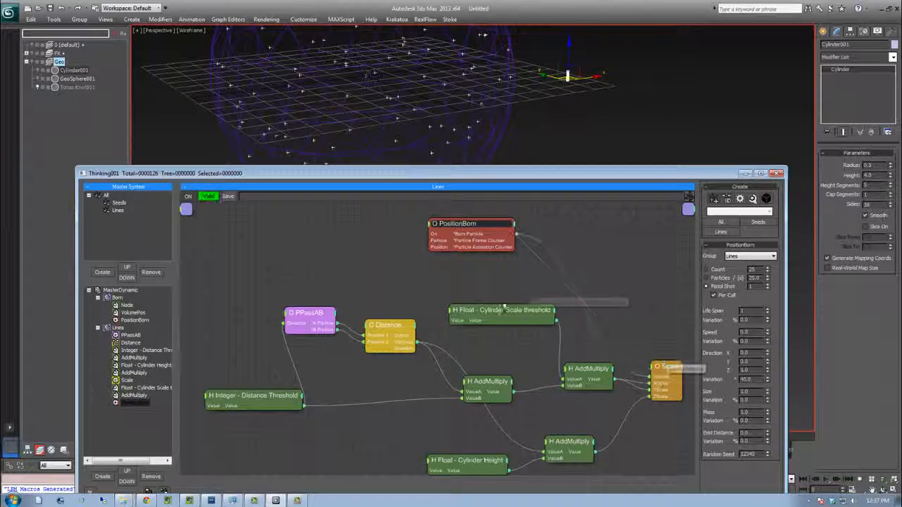
# Add an Alignment standard operator to the Lines dynamic set
pyautogui.rightClick(548, 276)
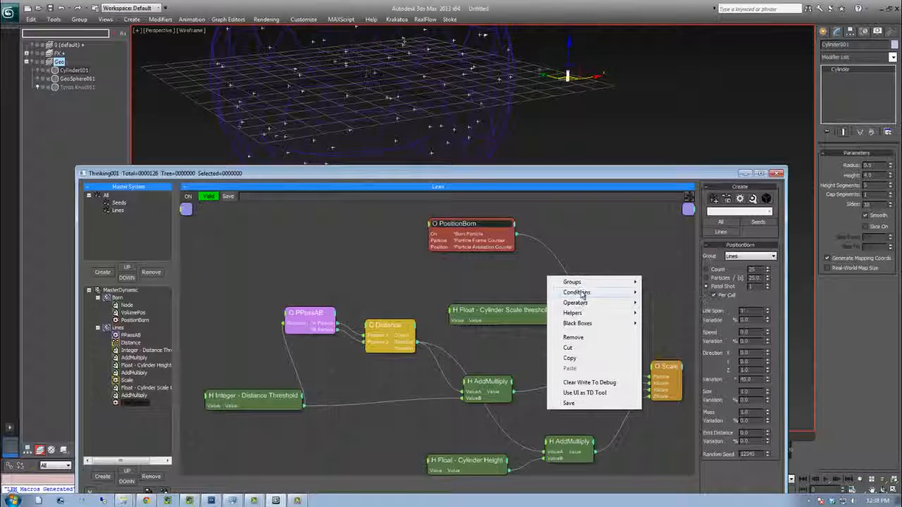
pyautogui.moveTo(584, 303)
pyautogui.moveTo(684, 304)
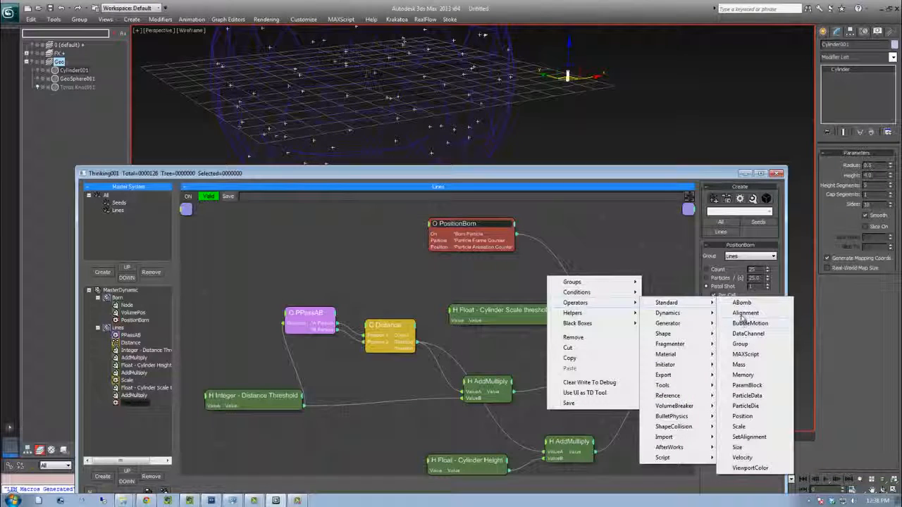
pyautogui.click(746, 313)
pyautogui.click(600, 261)
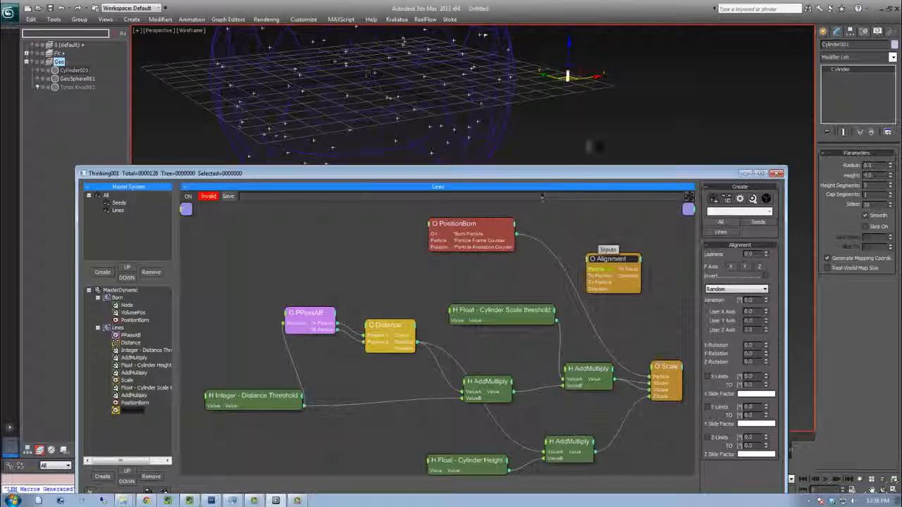
# Wire PositionBorn's born particle into Alignment's Particle, PPassAB's A Particle into PositionBorn, and B Particle into Alignment's To Particle
pyautogui.moveTo(516, 240); pyautogui.dragTo(592, 271)
pyautogui.click(592, 271)
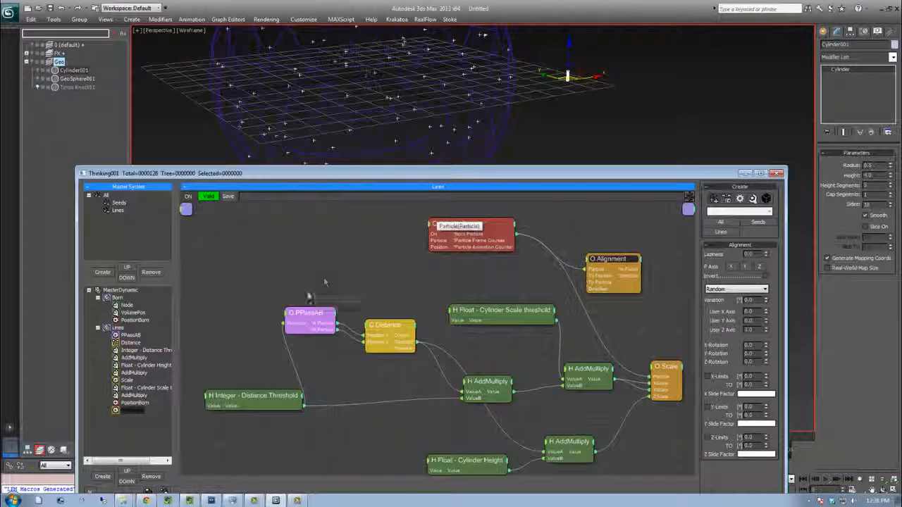
pyautogui.moveTo(318, 325); pyautogui.dragTo(428, 241)
pyautogui.moveTo(336, 329); pyautogui.dragTo(634, 262)
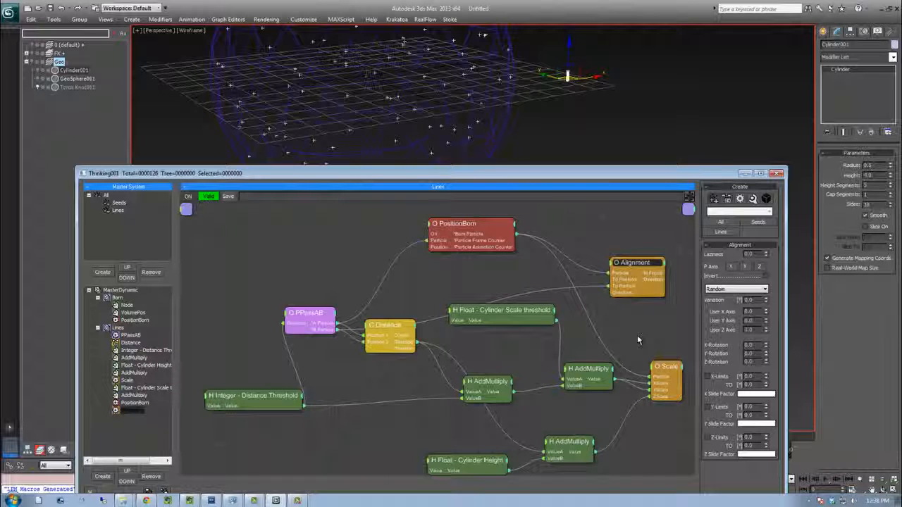
# Move the PPassAB node and expose the ON input ports on the Alignment and Scale operators
pyautogui.moveTo(319, 312); pyautogui.dragTo(266, 289)
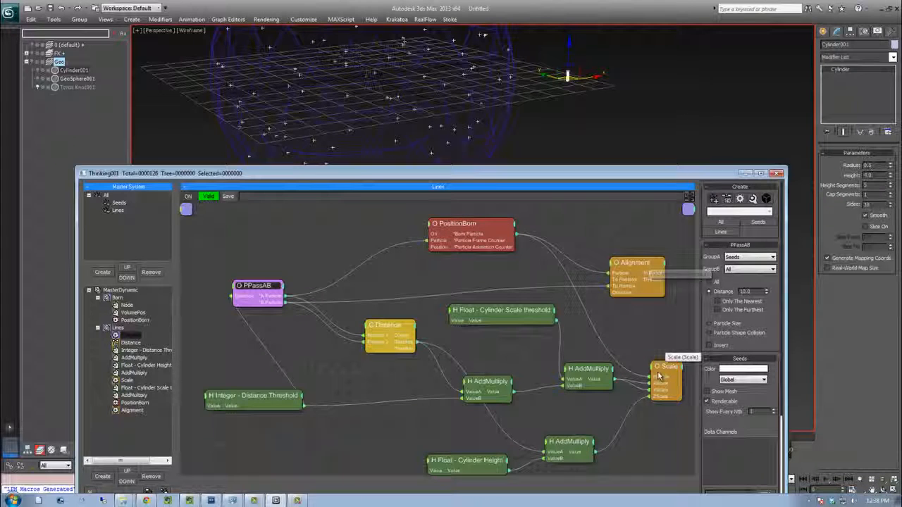
pyautogui.click(610, 268)
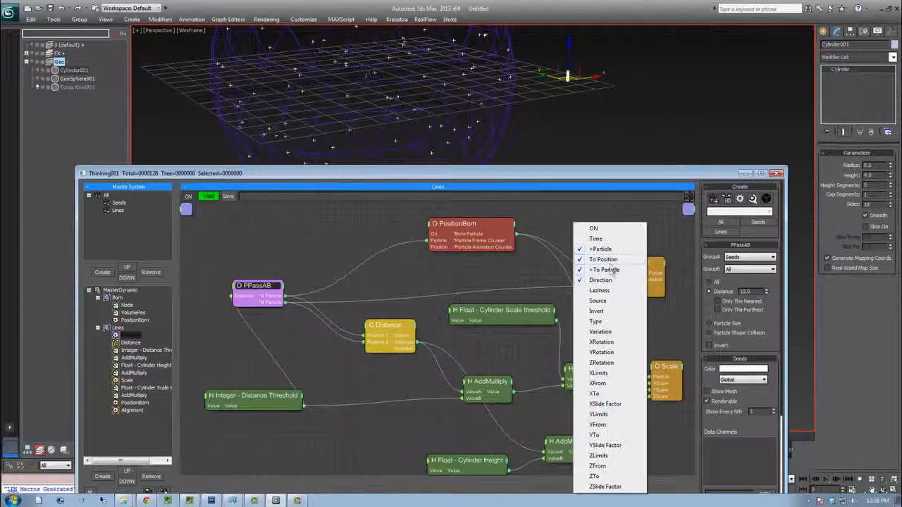
pyautogui.click(599, 230)
pyautogui.click(653, 371)
pyautogui.click(655, 369)
pyautogui.click(397, 264)
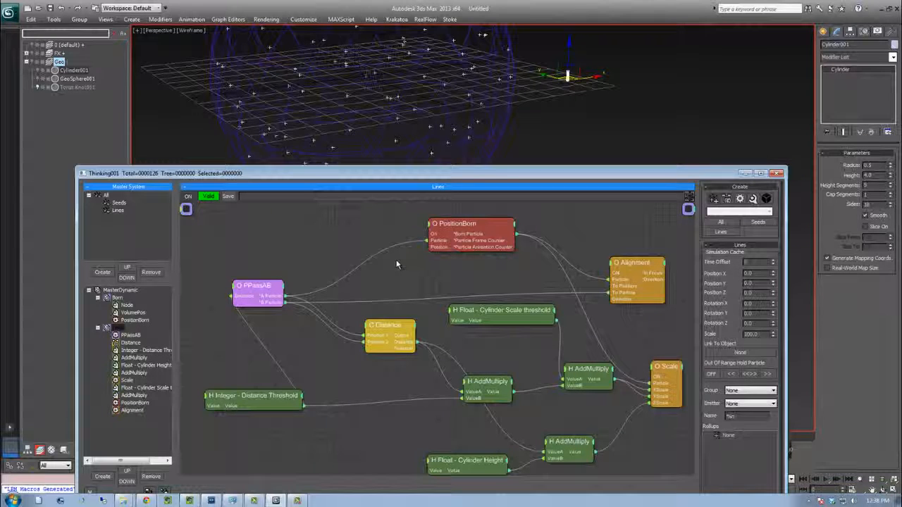
# Add an Expression helper node and place it between PPassAB and PositionBorn
pyautogui.rightClick(396, 264)
pyautogui.write('expre')
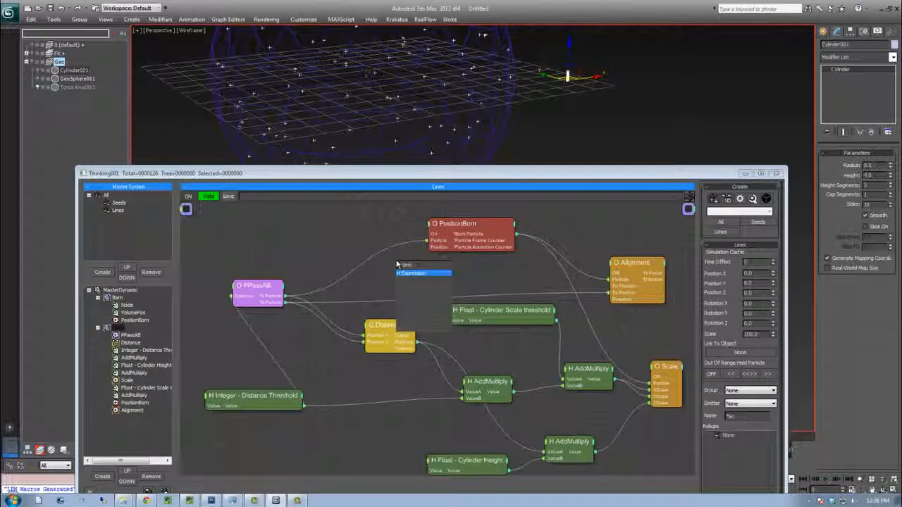
pyautogui.press('Return')
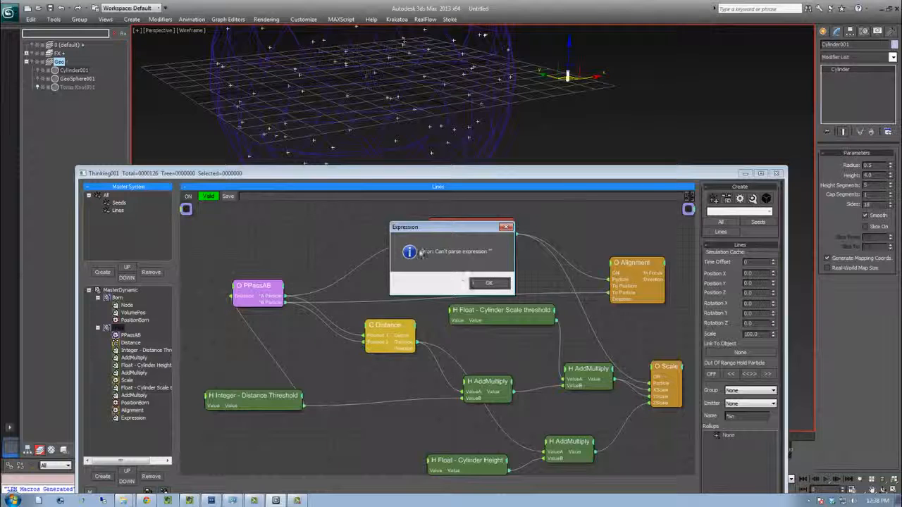
pyautogui.click(489, 285)
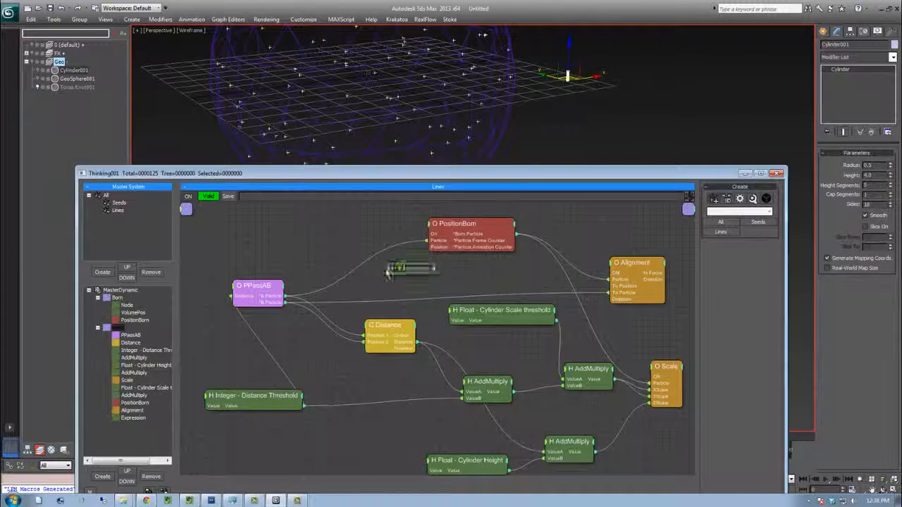
pyautogui.moveTo(414, 263); pyautogui.dragTo(373, 272)
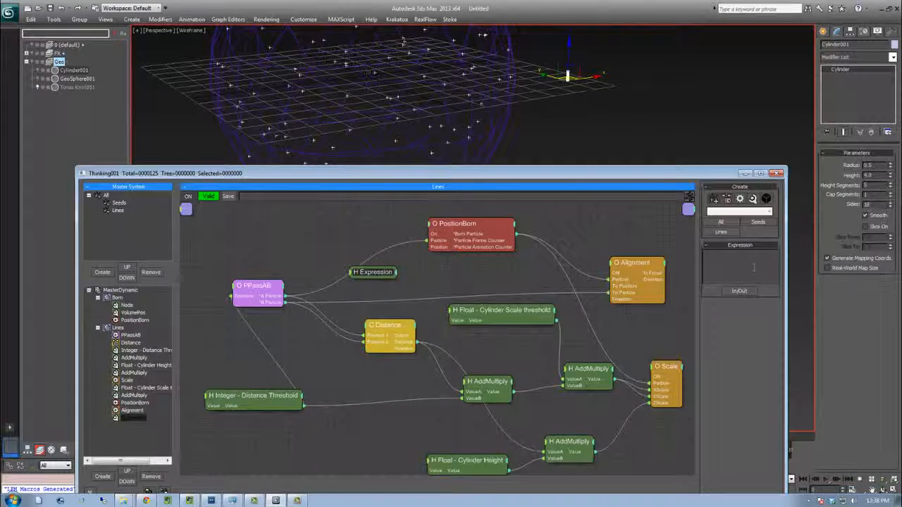
# Enter the expression A>B in the Expression helper and add scalar inputs A and B
pyautogui.write('B')
pyautogui.moveTo(262, 290); pyautogui.dragTo(269, 281)
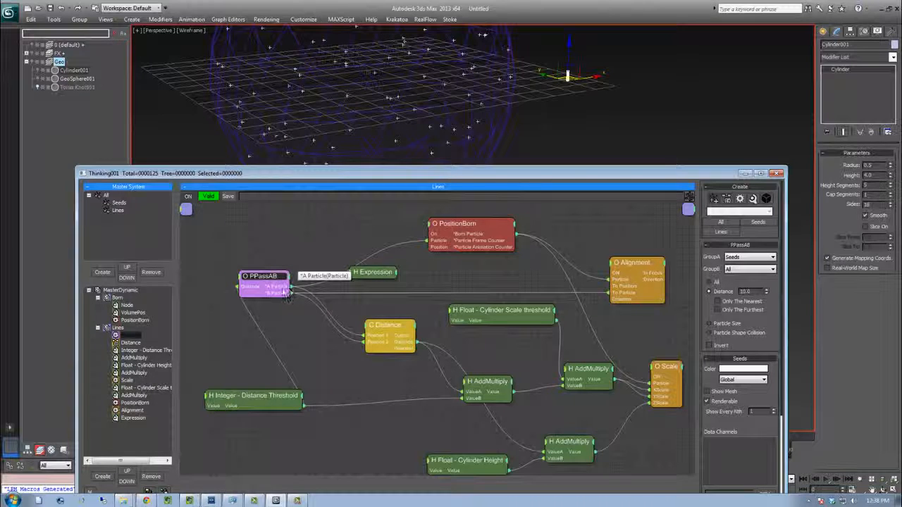
pyautogui.click(381, 276)
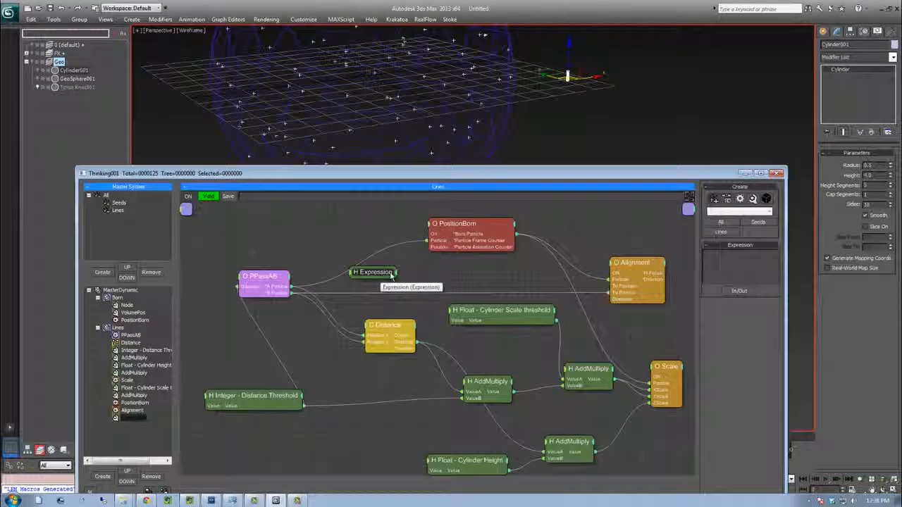
pyautogui.rightClick(709, 288)
pyautogui.moveTo(740, 303)
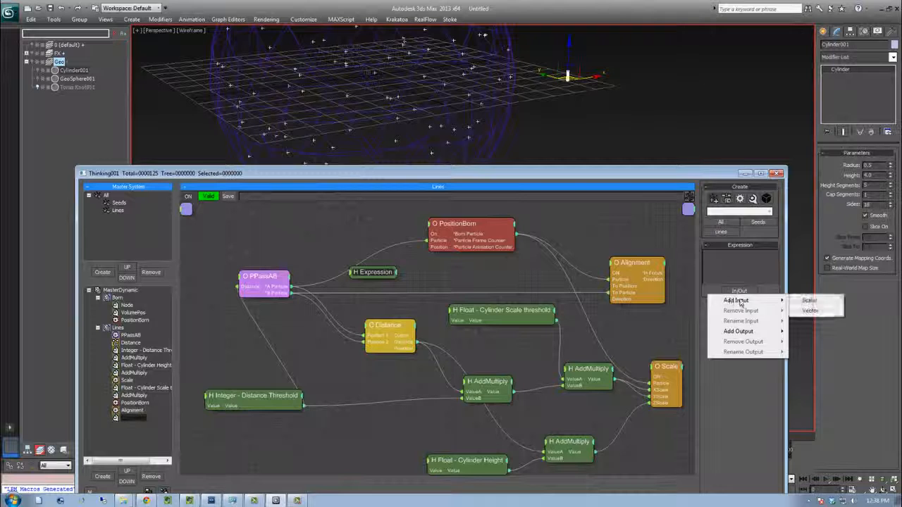
pyautogui.click(809, 301)
pyautogui.press('Return')
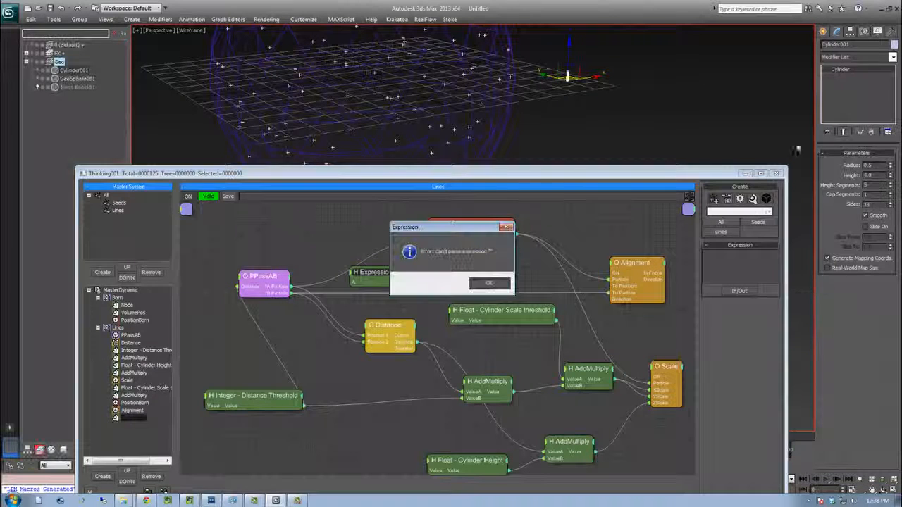
pyautogui.click(499, 283)
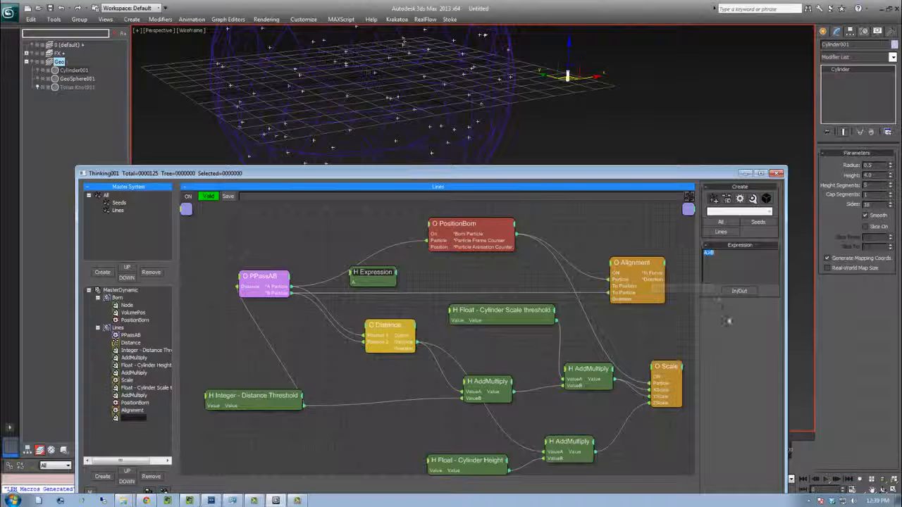
pyautogui.click(484, 312)
pyautogui.click(366, 275)
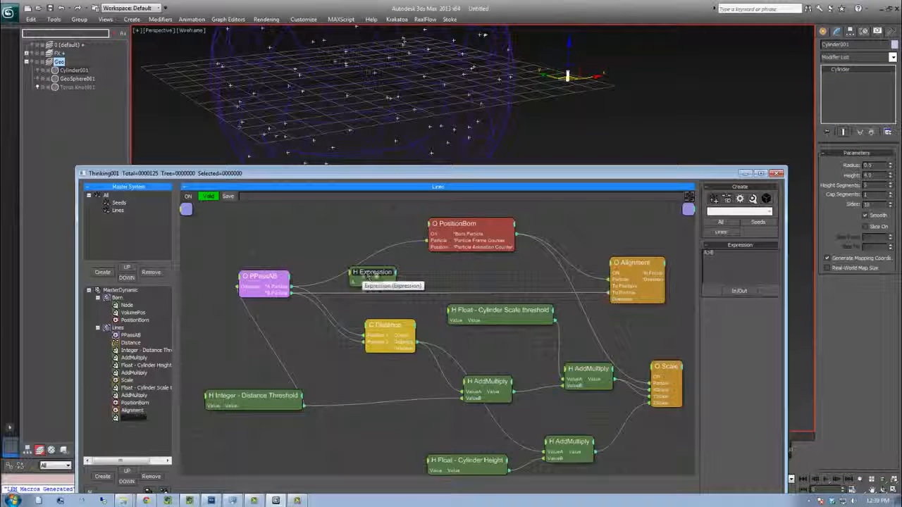
pyautogui.click(730, 293)
pyautogui.moveTo(730, 298)
pyautogui.click(794, 299)
pyautogui.write('B')
pyautogui.press('Return')
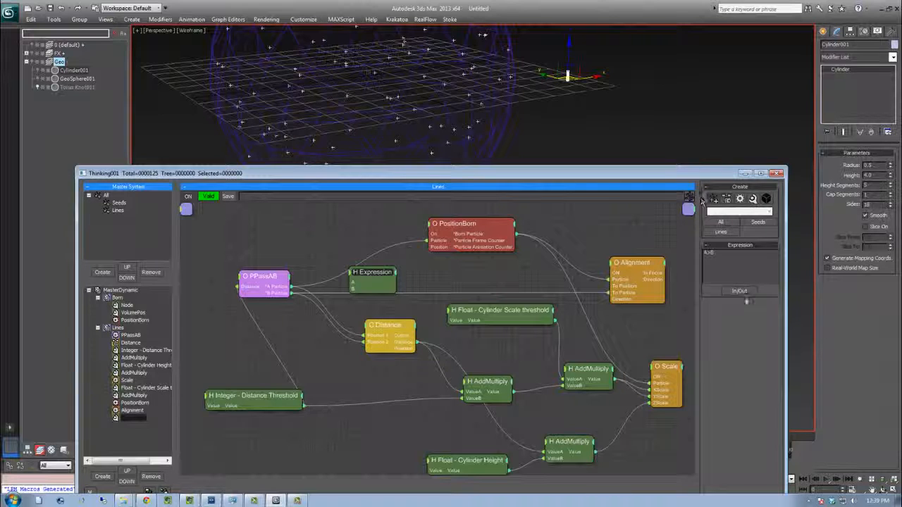
# Add a scalar output named A>B to the Expression helper
pyautogui.click(733, 294)
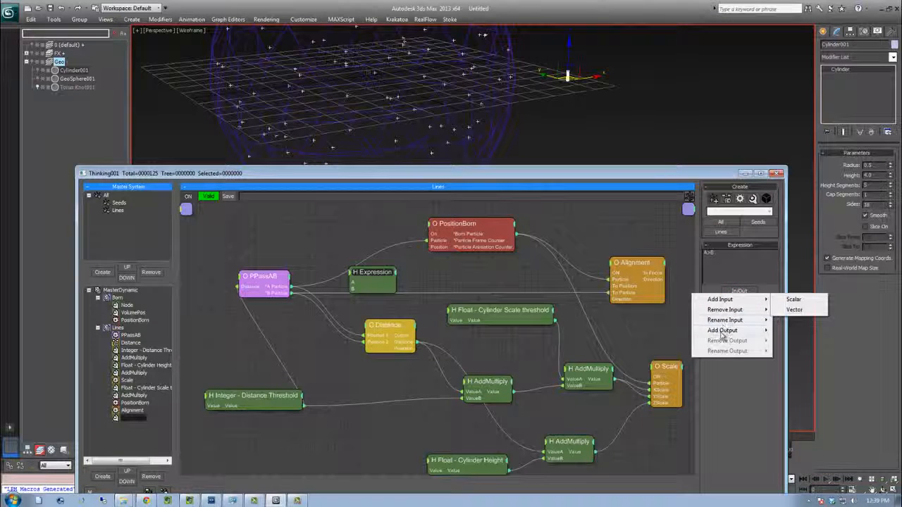
pyautogui.moveTo(721, 331)
pyautogui.click(794, 330)
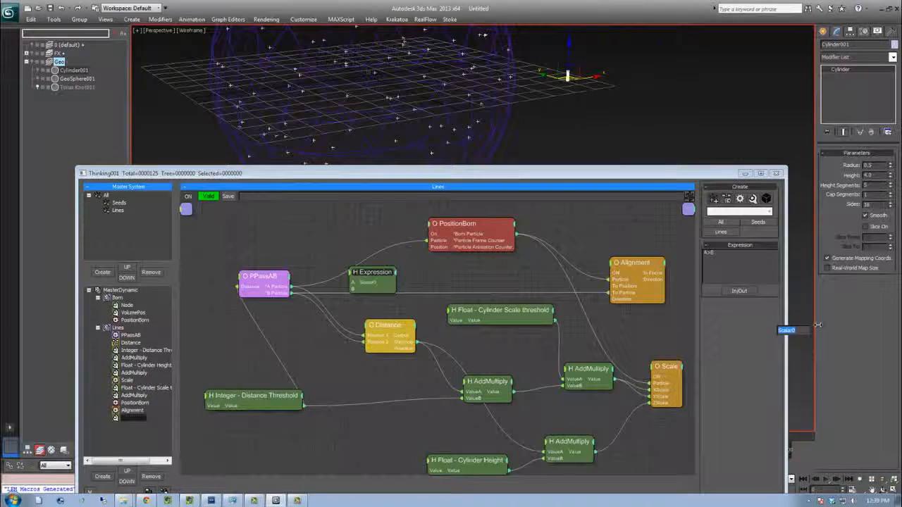
pyautogui.write('A>B')
pyautogui.press('Return')
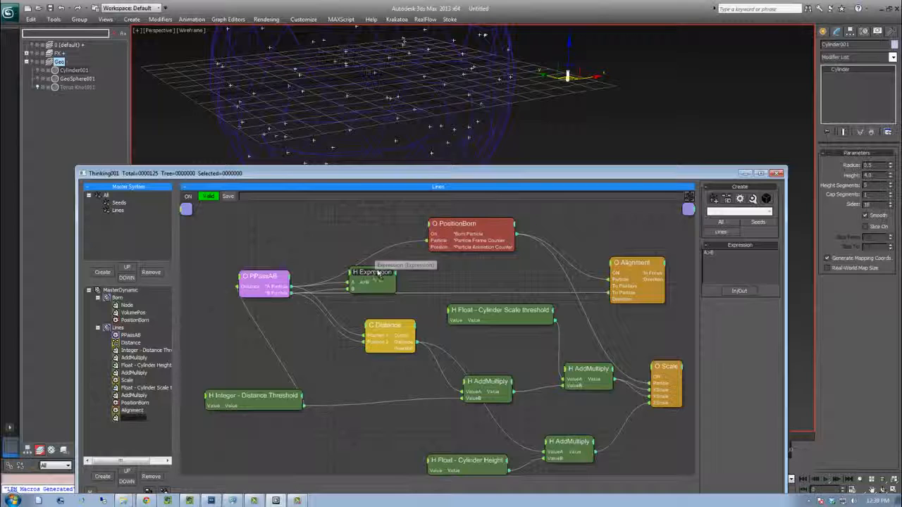
# Connect the Expression output to the ON inputs of PositionBorn, Alignment and Scale
pyautogui.moveTo(381, 276); pyautogui.dragTo(400, 274)
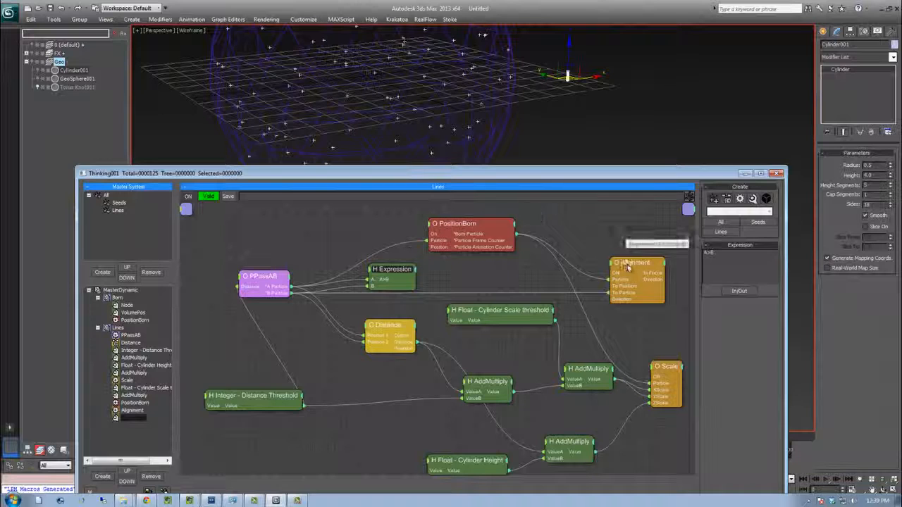
pyautogui.moveTo(418, 280); pyautogui.dragTo(428, 234)
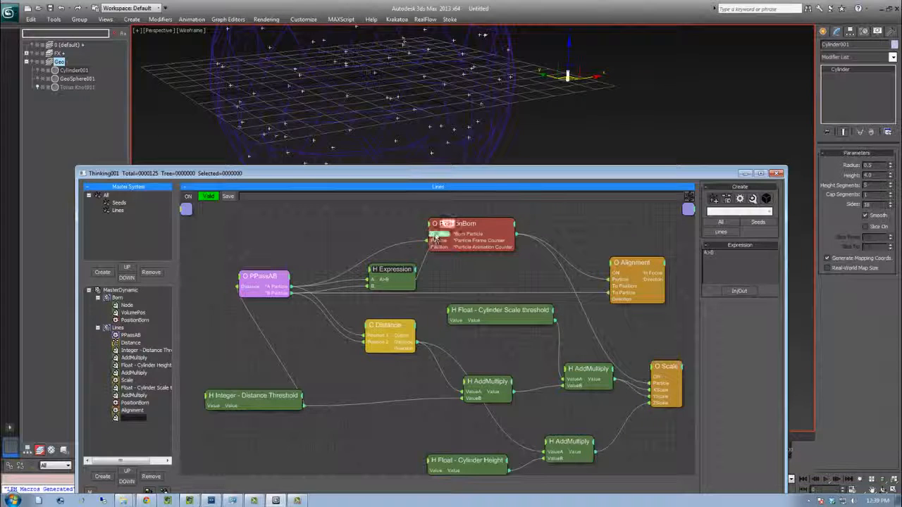
pyautogui.moveTo(417, 280); pyautogui.dragTo(610, 274)
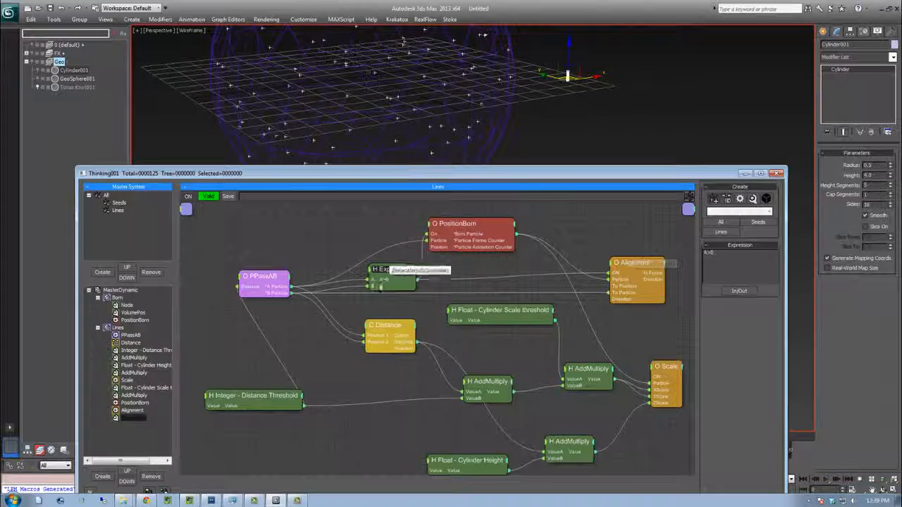
pyautogui.moveTo(418, 280); pyautogui.dragTo(651, 377)
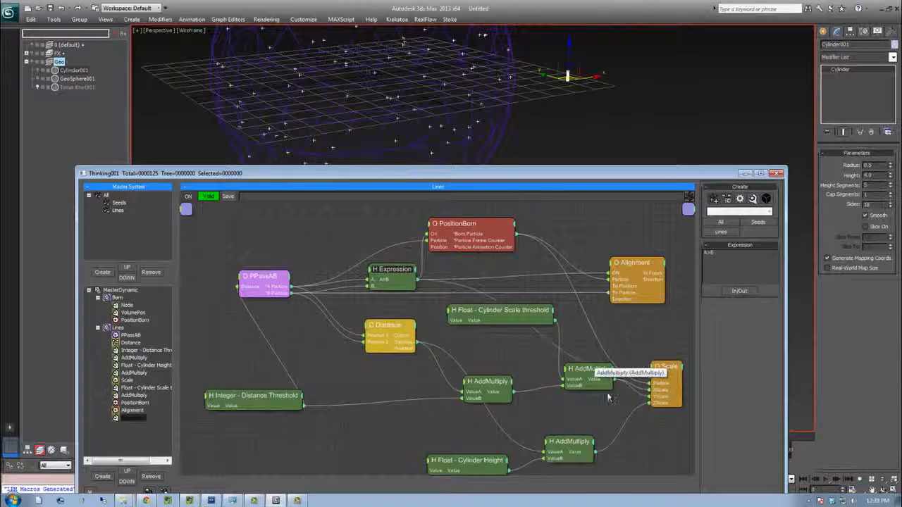
# Rearrange the node graph, moving the AddMultiply node and checking the Float and Distance nodes
pyautogui.moveTo(458, 350); pyautogui.dragTo(454, 322, button='middle')
pyautogui.moveTo(470, 355)
pyautogui.mouseDown()
pyautogui.moveTo(485, 348)
pyautogui.moveTo(466, 356)
pyautogui.mouseUp()
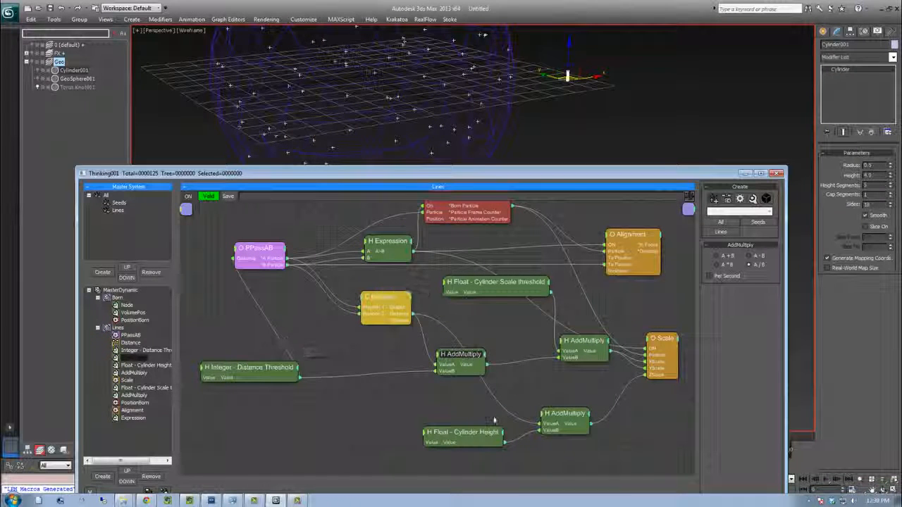
pyautogui.click(527, 284)
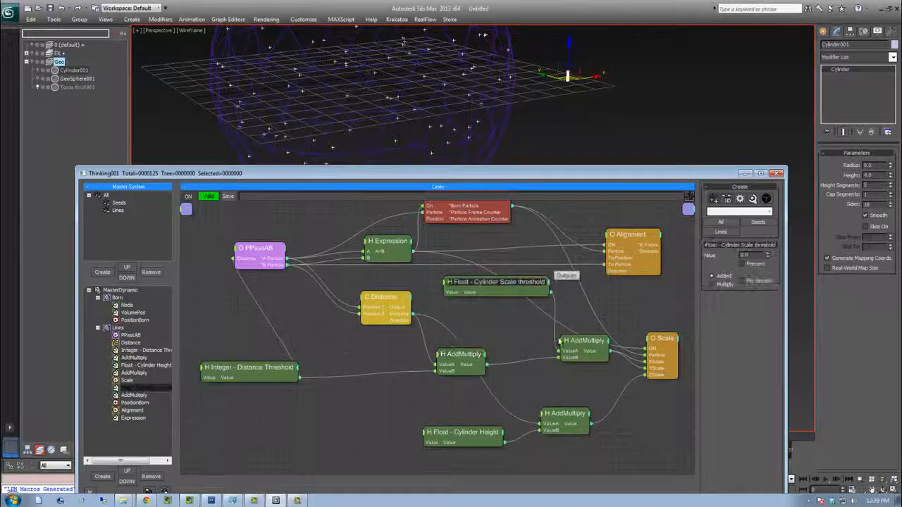
pyautogui.moveTo(575, 343); pyautogui.dragTo(553, 349)
pyautogui.click(480, 436)
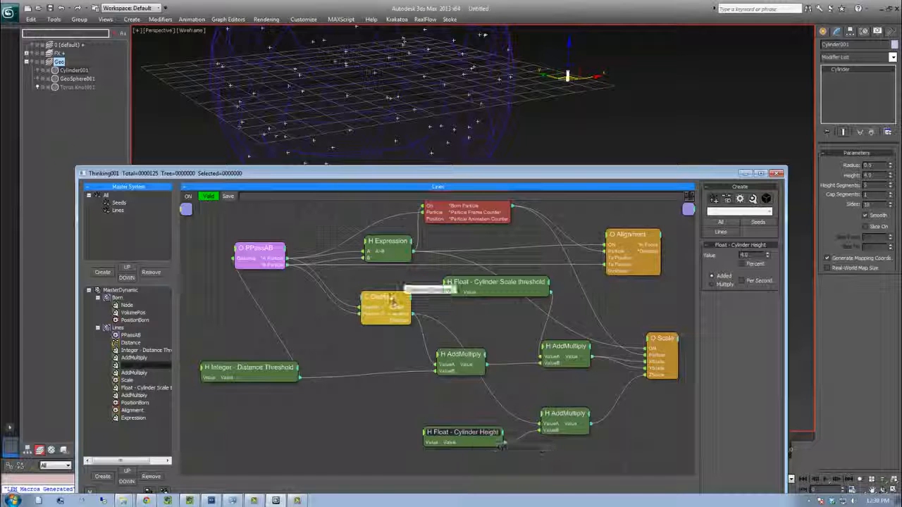
pyautogui.click(389, 298)
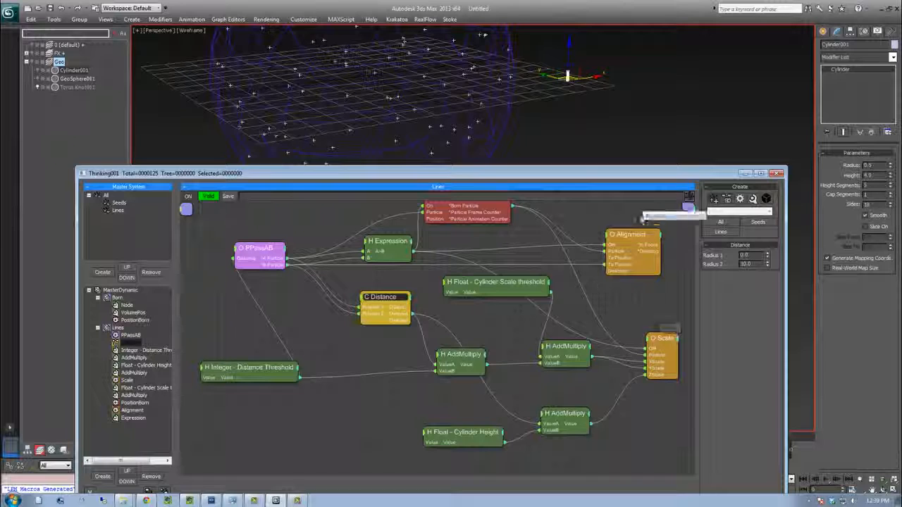
# Set the Alignment operator's alignment mode to To Particle
pyautogui.click(629, 241)
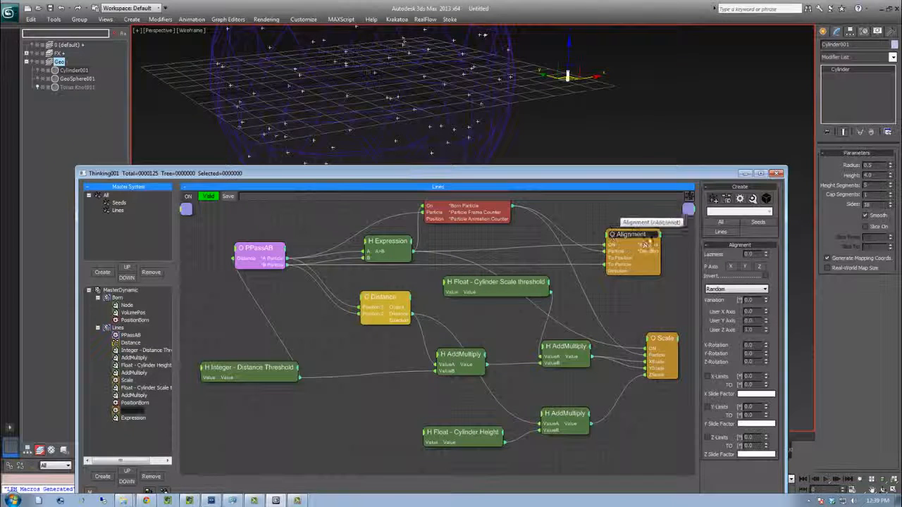
pyautogui.click(722, 294)
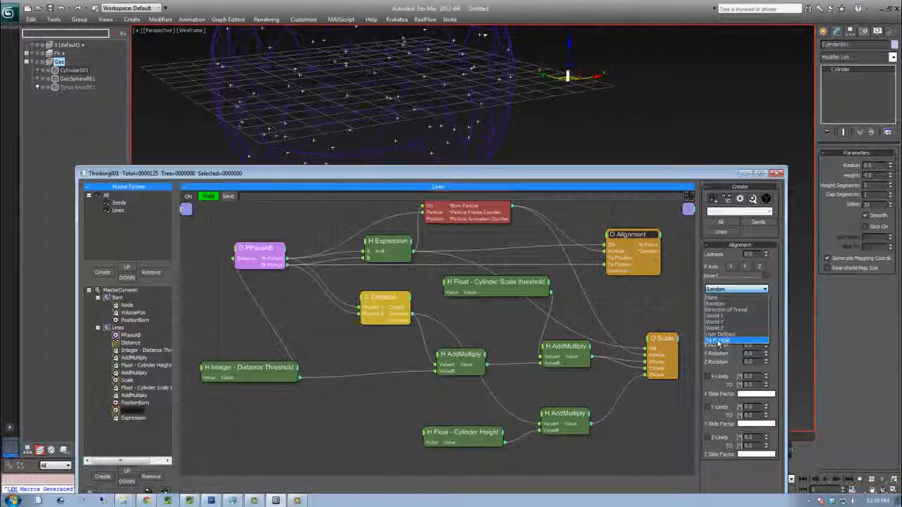
pyautogui.click(718, 341)
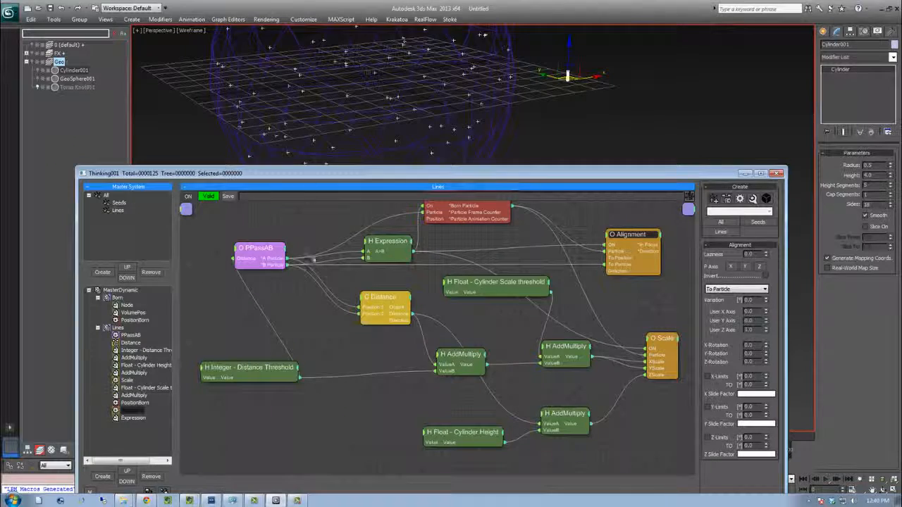
# Move the PositionBorn node lower in the graph
pyautogui.click(445, 240)
pyautogui.moveTo(448, 261); pyautogui.dragTo(445, 297, button='middle')
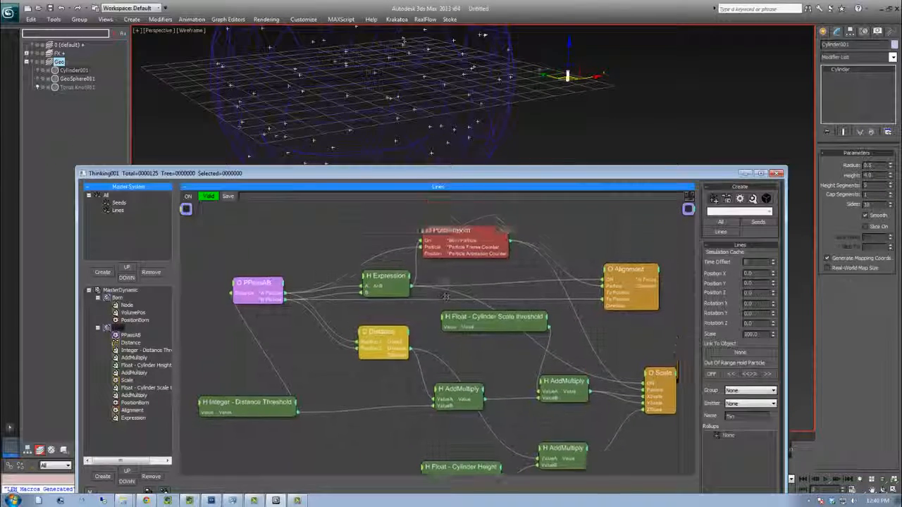
pyautogui.click(456, 240)
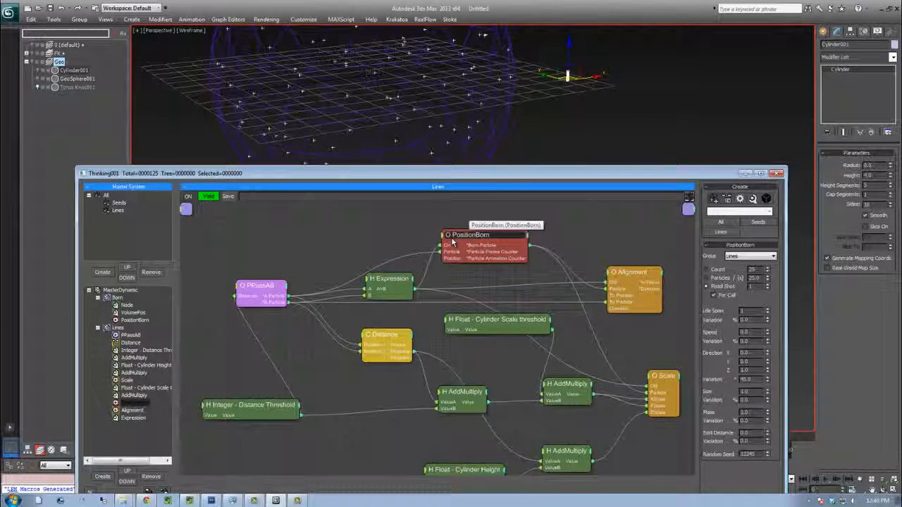
# Create a new dynamic set under MasterDynamic and name it GeoInstance
pyautogui.click(98, 327)
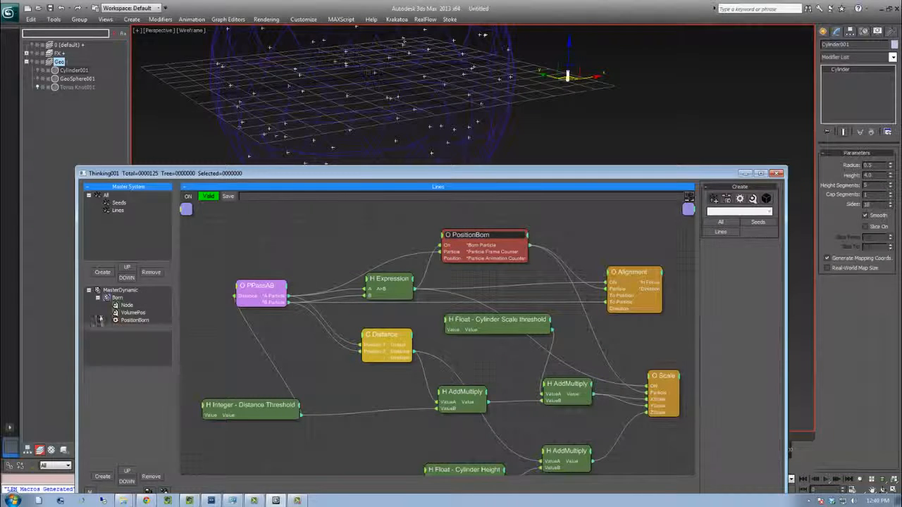
pyautogui.click(98, 299)
pyautogui.click(120, 291)
pyautogui.click(104, 476)
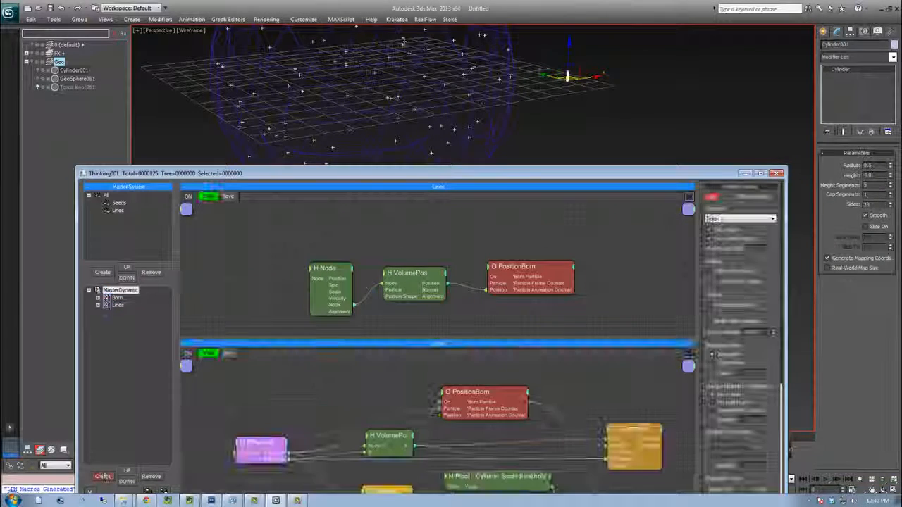
pyautogui.click(132, 314)
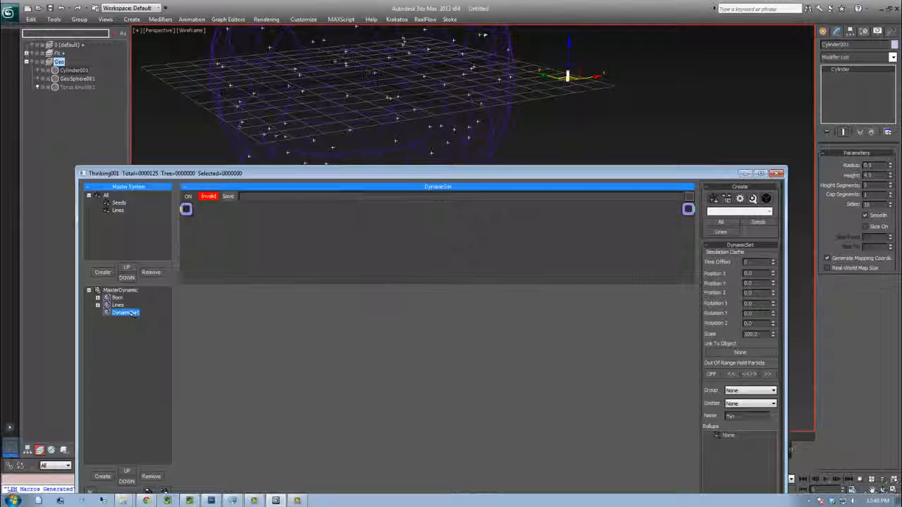
pyautogui.click(131, 314)
pyautogui.write('GeoInstance')
pyautogui.press('Return')
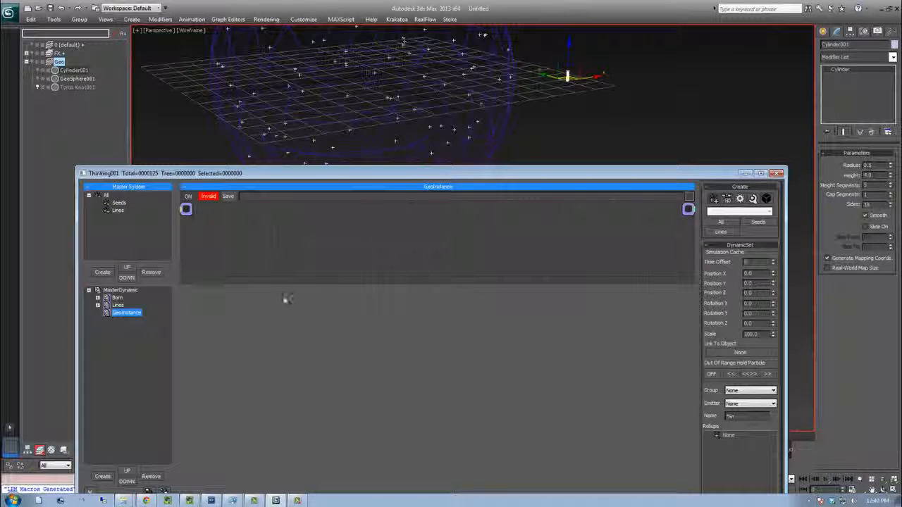
# Add Seeds and Lines group nodes to the GeoInstance set
pyautogui.rightClick(213, 299)
pyautogui.moveTo(260, 295)
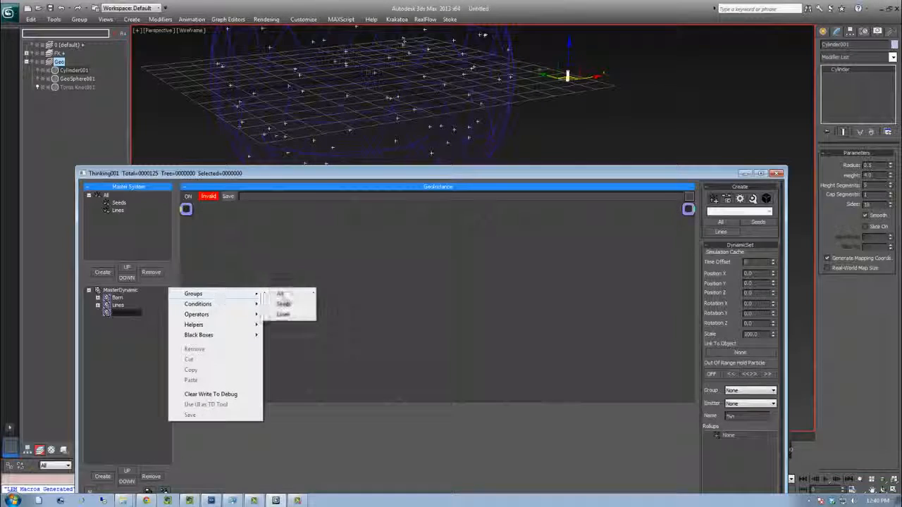
pyautogui.click(282, 303)
pyautogui.moveTo(232, 301); pyautogui.dragTo(252, 239)
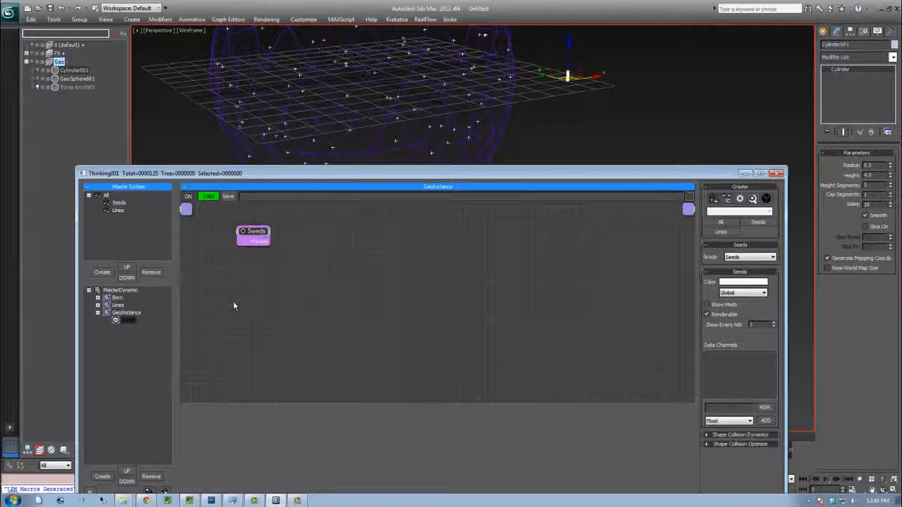
pyautogui.rightClick(188, 302)
pyautogui.moveTo(215, 311)
pyautogui.click(314, 329)
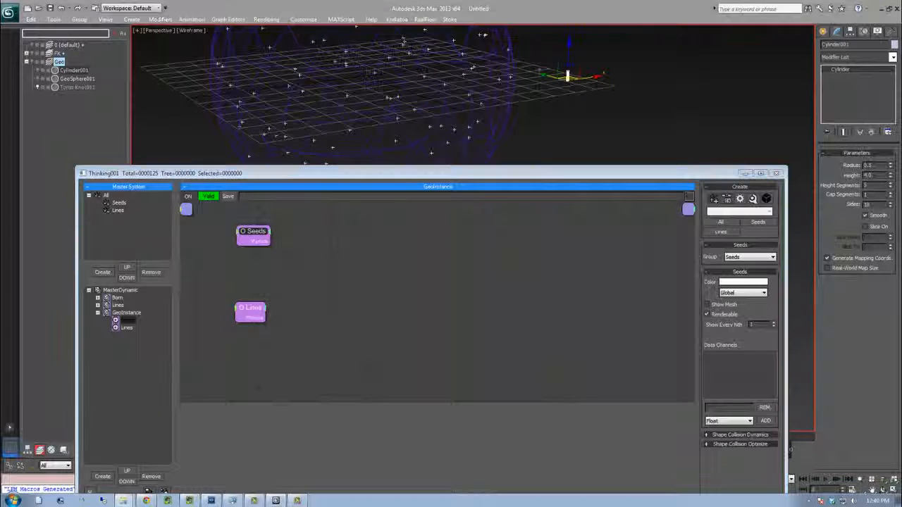
pyautogui.moveTo(268, 233); pyautogui.dragTo(281, 235)
# Switch to Pdplayer and scrub through the reference render of the target effect
pyautogui.rightClick(308, 272)
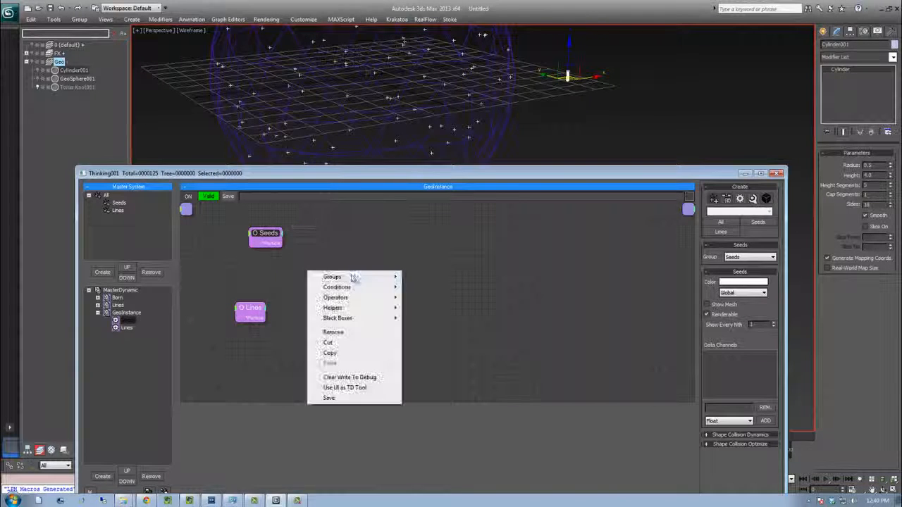
pyautogui.click(232, 501)
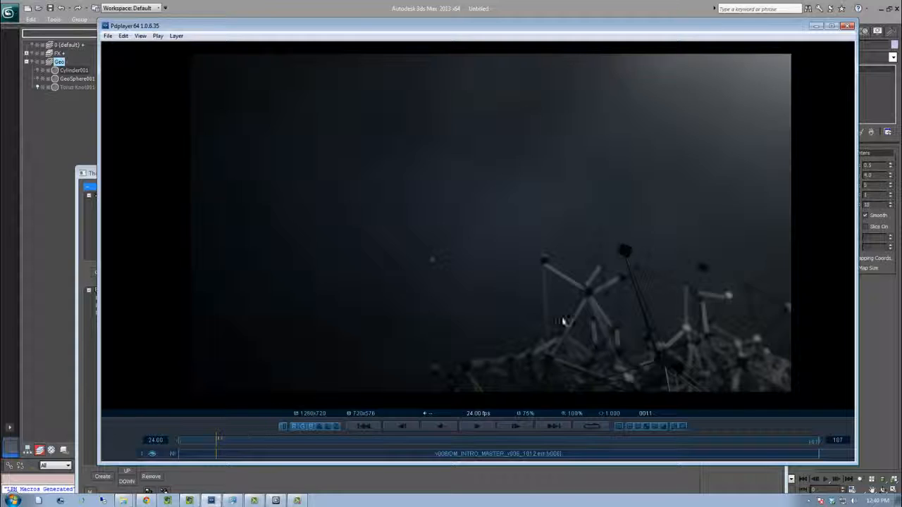
pyautogui.moveTo(401, 447); pyautogui.dragTo(433, 441)
pyautogui.click(336, 12)
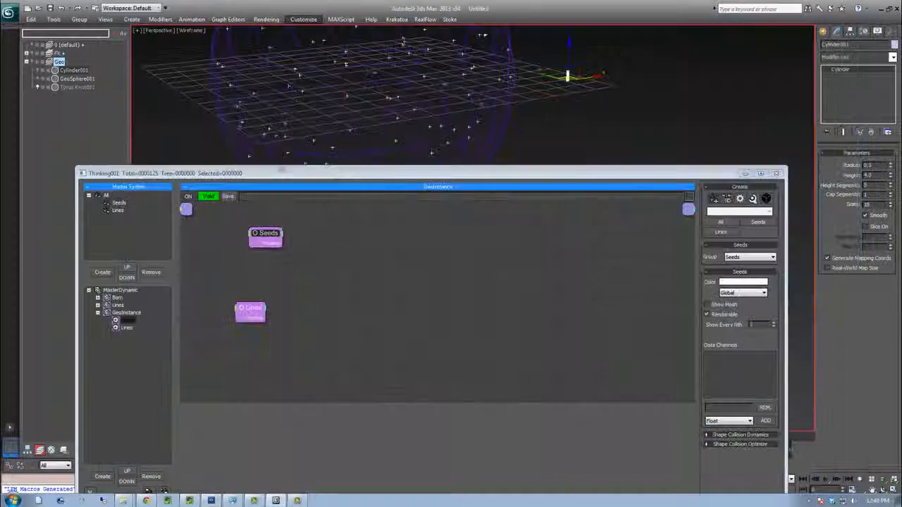
# Add a StdShape operator fed by the Seeds group and set its shape to Cube
pyautogui.doubleClick(367, 290)
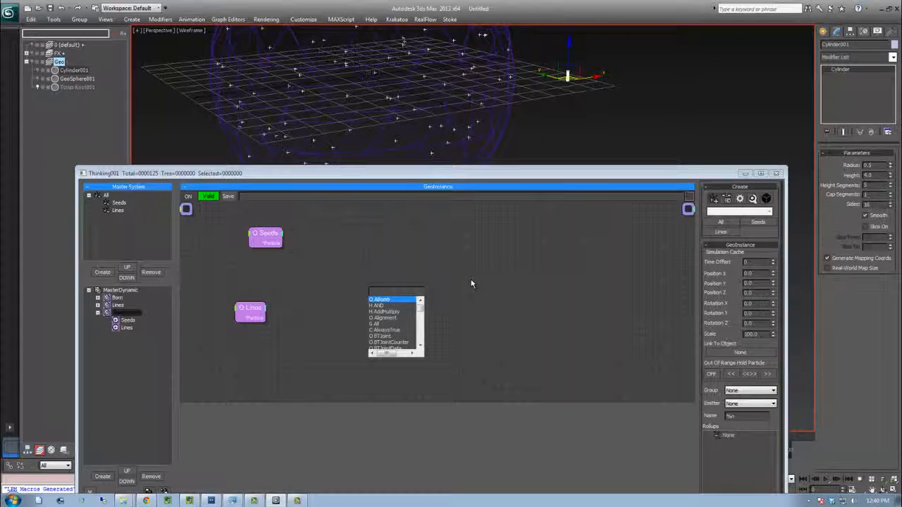
pyautogui.write('st')
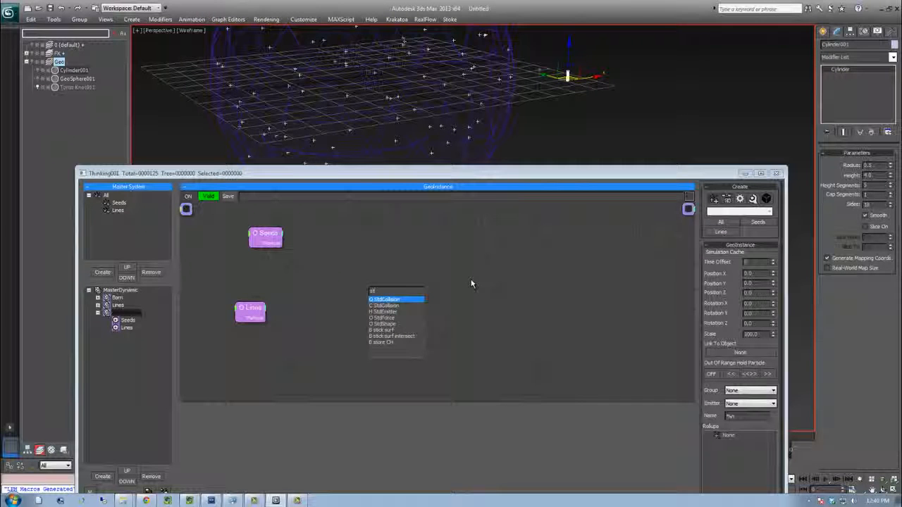
pyautogui.press('Down')
pyautogui.press('Down')
pyautogui.press('Down')
pyautogui.press('Down')
pyautogui.press('Return')
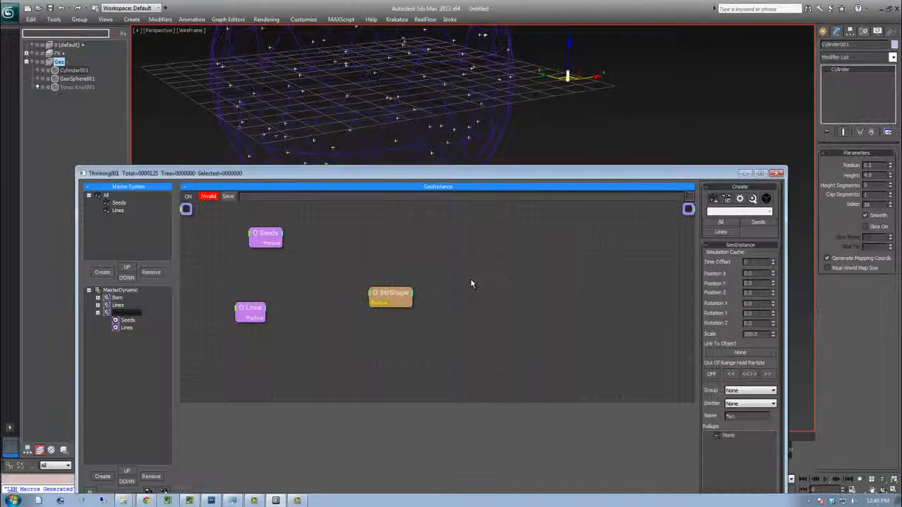
pyautogui.moveTo(283, 243); pyautogui.dragTo(399, 258)
pyautogui.click(728, 258)
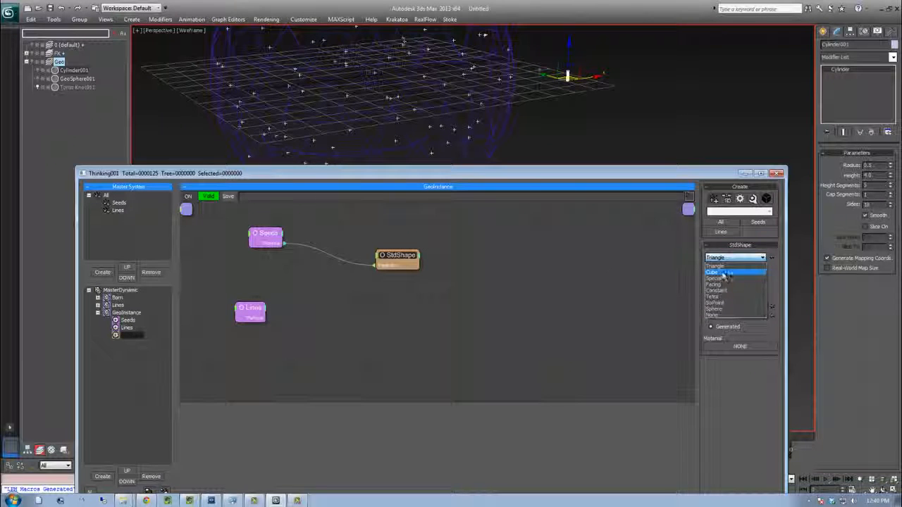
pyautogui.click(724, 273)
pyautogui.moveTo(332, 85); pyautogui.dragTo(349, 102, button='middle')
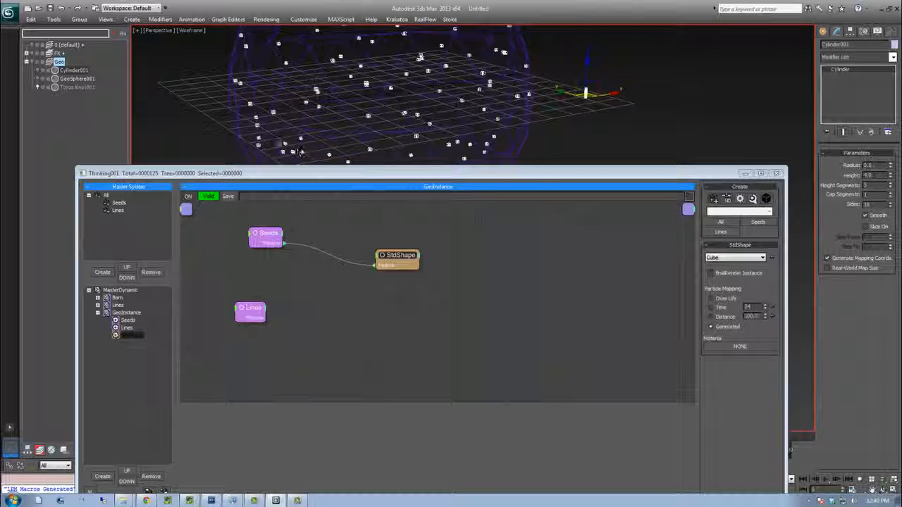
# Add a Scale operator fed by the Seeds group and set its scale to 250%
pyautogui.rightClick(287, 284)
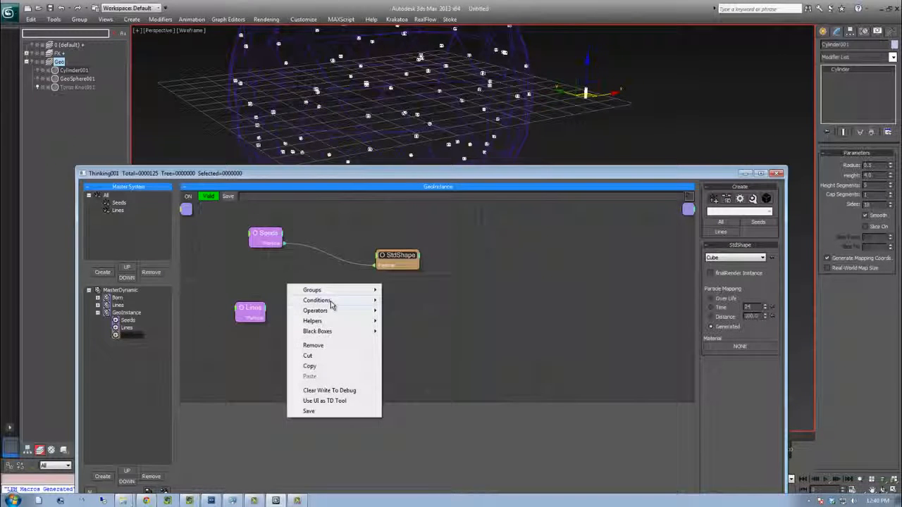
pyautogui.moveTo(315, 310)
pyautogui.moveTo(407, 312)
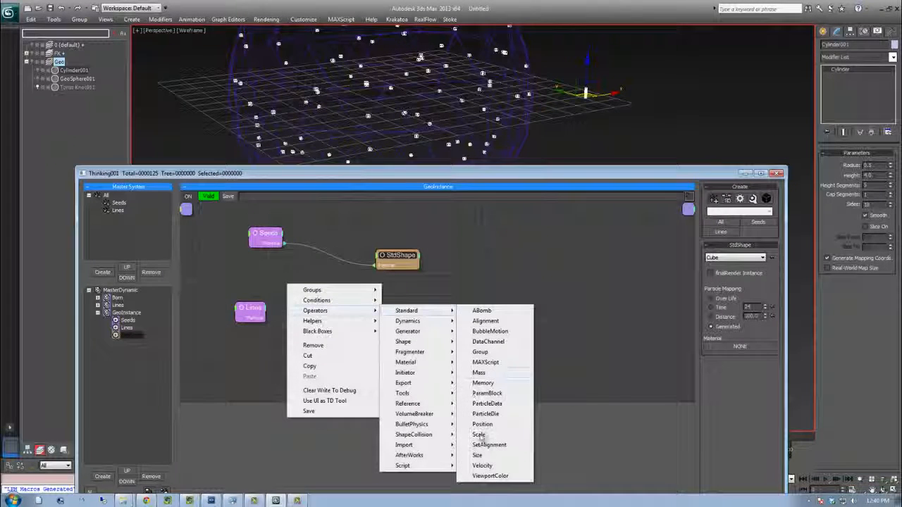
pyautogui.click(479, 435)
pyautogui.moveTo(337, 300); pyautogui.dragTo(418, 290)
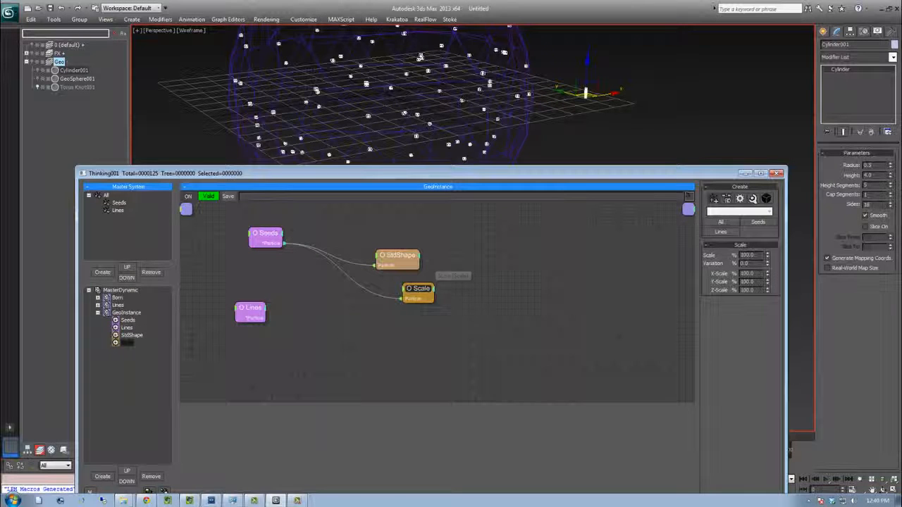
pyautogui.write('500')
pyautogui.press('Return')
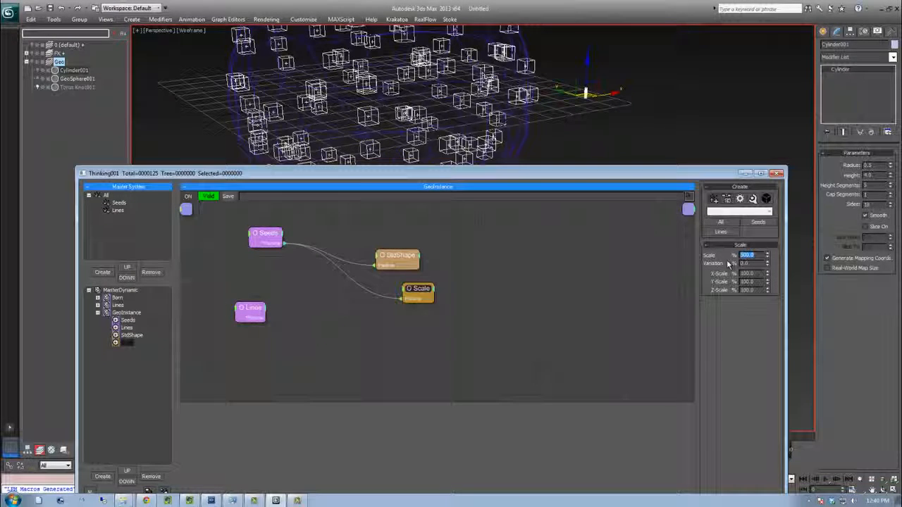
pyautogui.write('250')
pyautogui.press('Return')
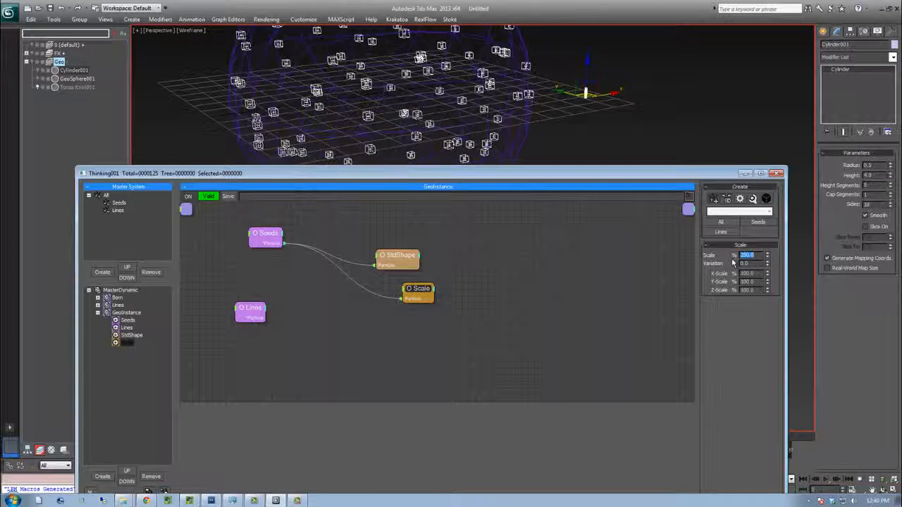
# Hide the geosphere and switch the viewport to shaded display
pyautogui.moveTo(340, 111); pyautogui.dragTo(339, 137, button='middle')
pyautogui.click(38, 79)
pyautogui.press('F3')
pyautogui.moveTo(199, 89); pyautogui.dragTo(256, 137, button='middle')
pyautogui.moveTo(305, 179); pyautogui.dragTo(386, 198)
# In the Born set, expose an Alignment input on PositionBorn and feed it from VolumePos's Alignment output
pyautogui.click(197, 312)
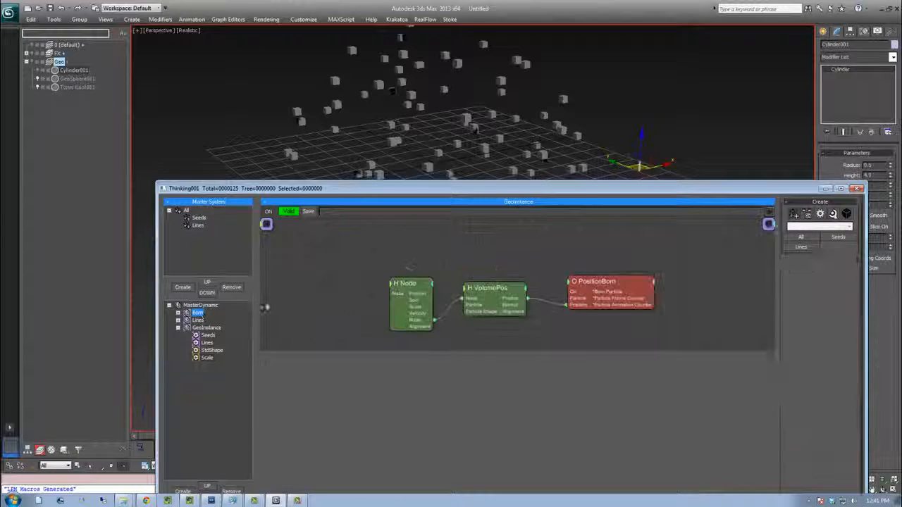
pyautogui.click(603, 275)
pyautogui.moveTo(602, 275); pyautogui.dragTo(621, 270)
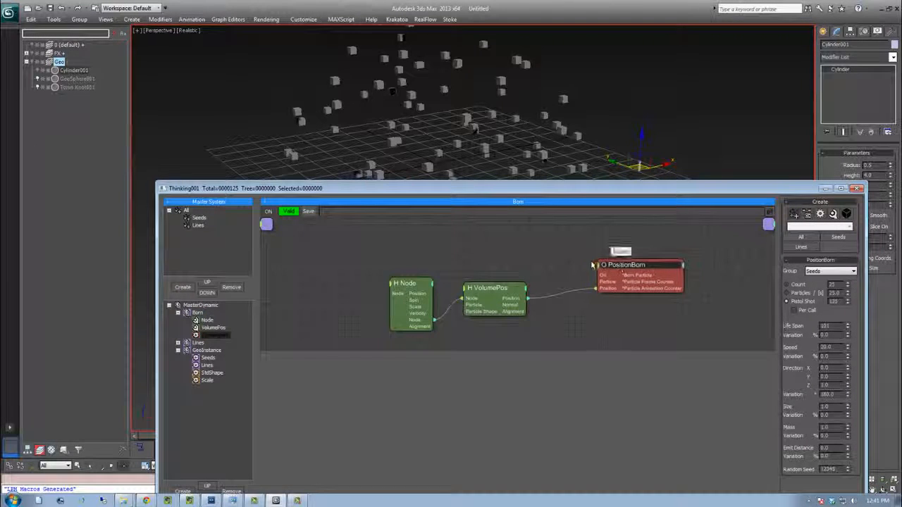
pyautogui.click(601, 267)
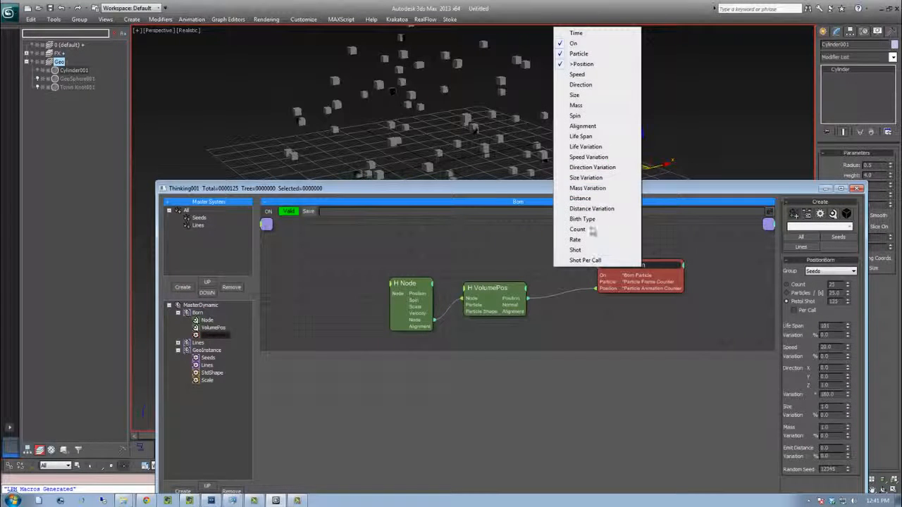
pyautogui.click(582, 126)
pyautogui.moveTo(494, 289); pyautogui.dragTo(498, 257)
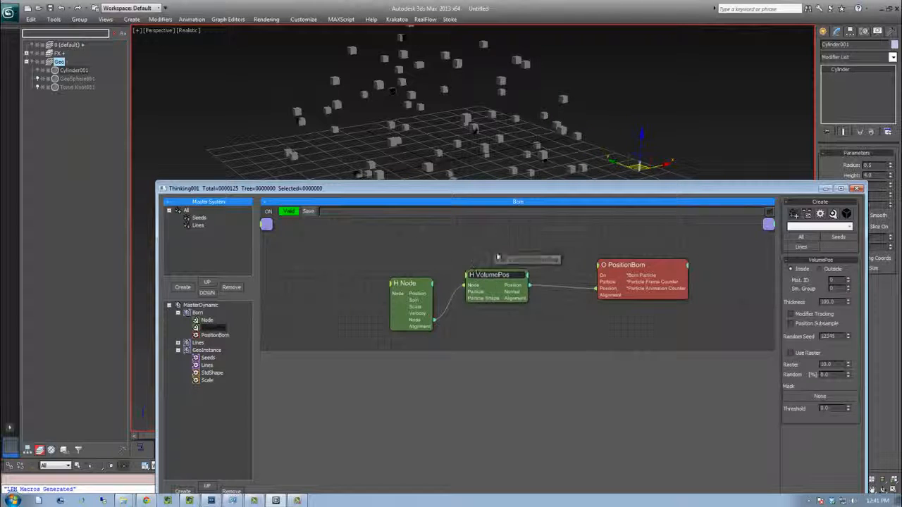
pyautogui.moveTo(144, 440); pyautogui.dragTo(211, 427)
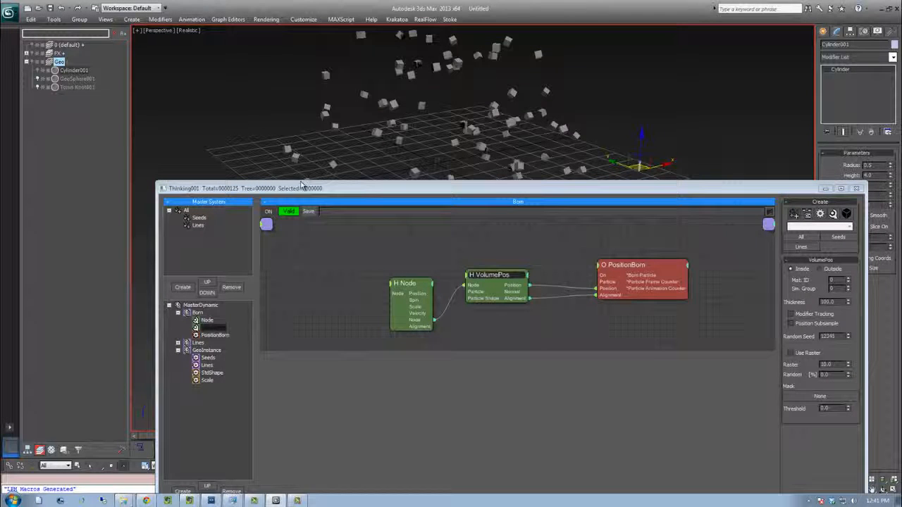
pyautogui.moveTo(144, 437)
pyautogui.mouseDown()
pyautogui.moveTo(174, 443)
pyautogui.moveTo(137, 439)
pyautogui.mouseUp()
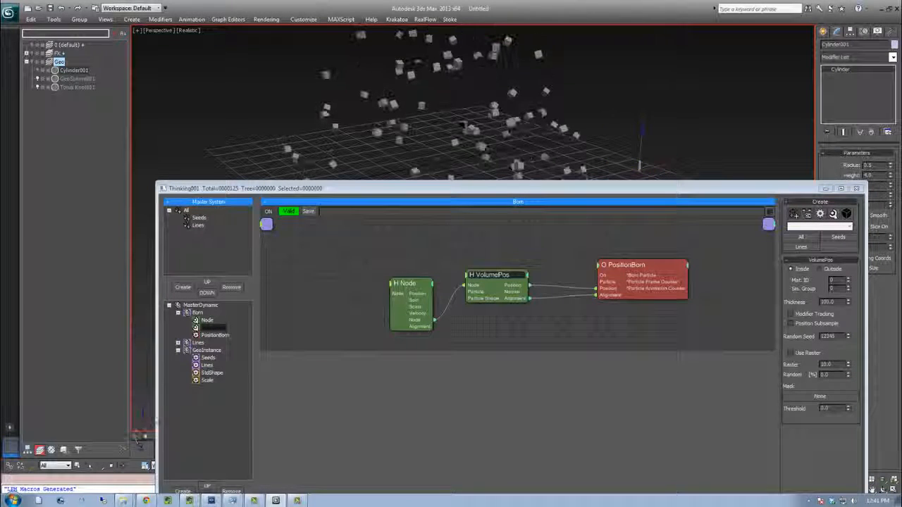
# Rearrange the StdShape, Scale and Lines nodes in the GeoInstance set
pyautogui.click(205, 351)
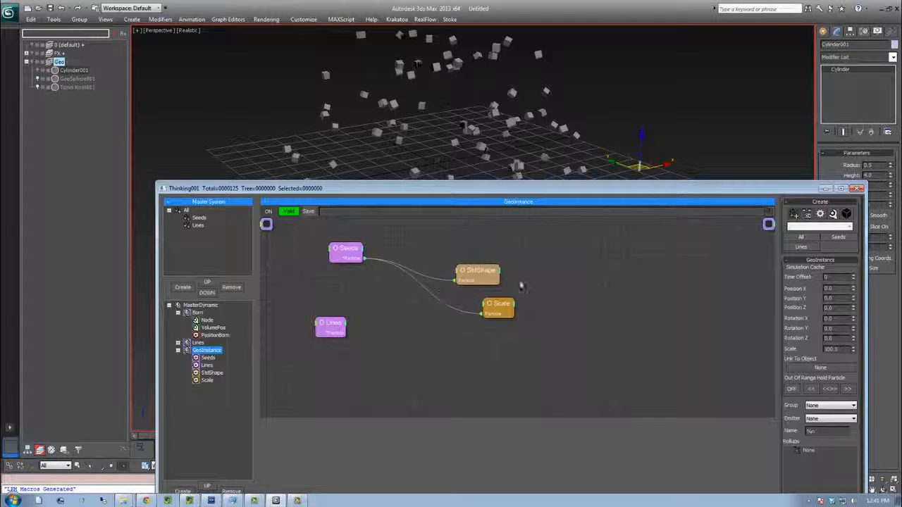
pyautogui.moveTo(459, 270); pyautogui.dragTo(469, 237)
pyautogui.moveTo(493, 304); pyautogui.dragTo(503, 271)
pyautogui.moveTo(345, 329); pyautogui.dragTo(374, 329)
# Add a GeomInstance operator fed by the Lines group and pick Cylinder001 as its instanced object
pyautogui.rightClick(405, 349)
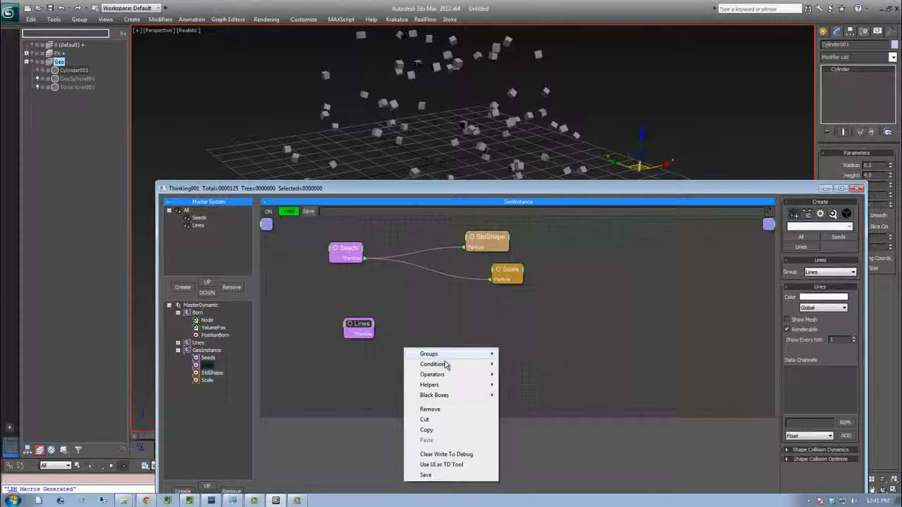
pyautogui.moveTo(444, 376)
pyautogui.moveTo(540, 252)
pyautogui.click(619, 252)
pyautogui.moveTo(450, 367); pyautogui.dragTo(532, 337)
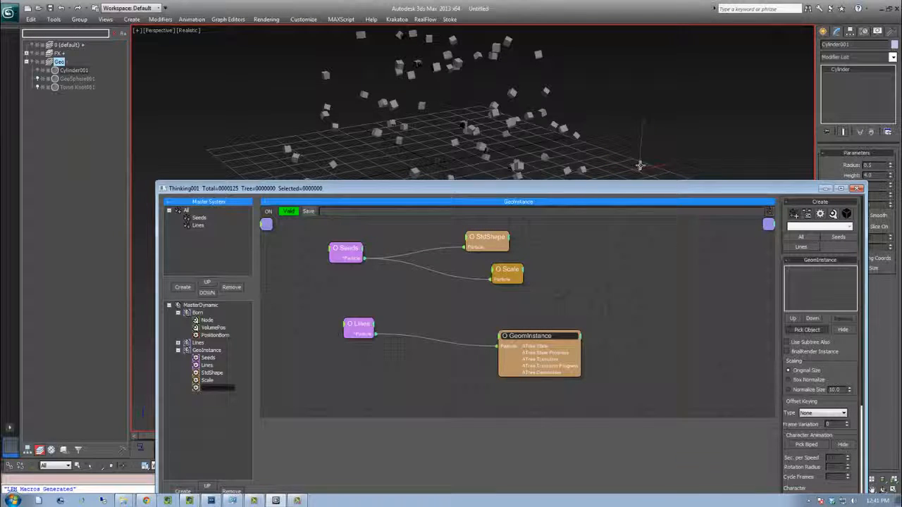
pyautogui.click(644, 169)
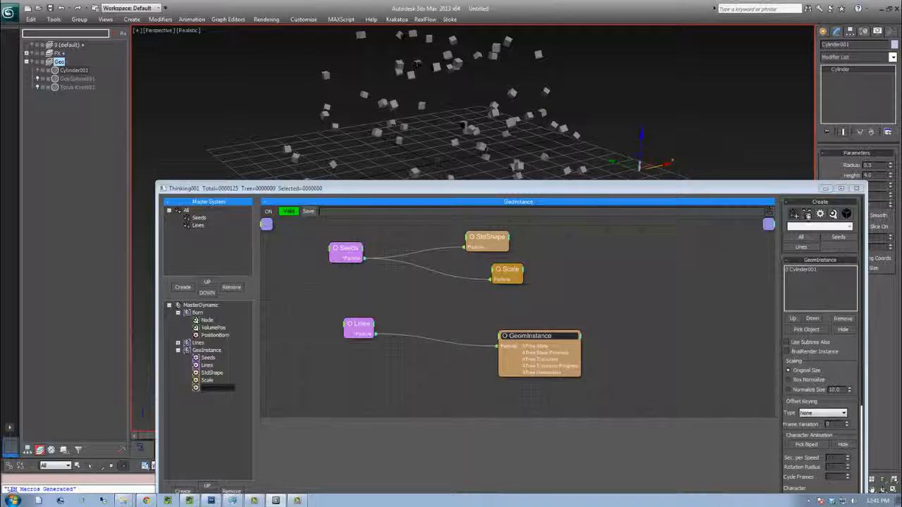
# Scrub the timeline to preview the particles, then reopen the Lines set and its Lines group settings
pyautogui.click(829, 189)
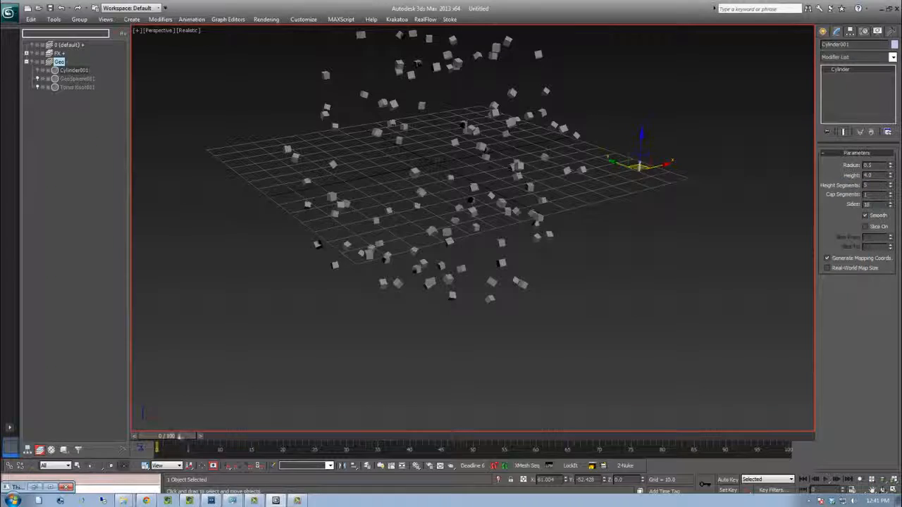
pyautogui.moveTo(181, 437)
pyautogui.mouseDown()
pyautogui.moveTo(171, 437)
pyautogui.moveTo(393, 437)
pyautogui.moveTo(171, 437)
pyautogui.mouseUp()
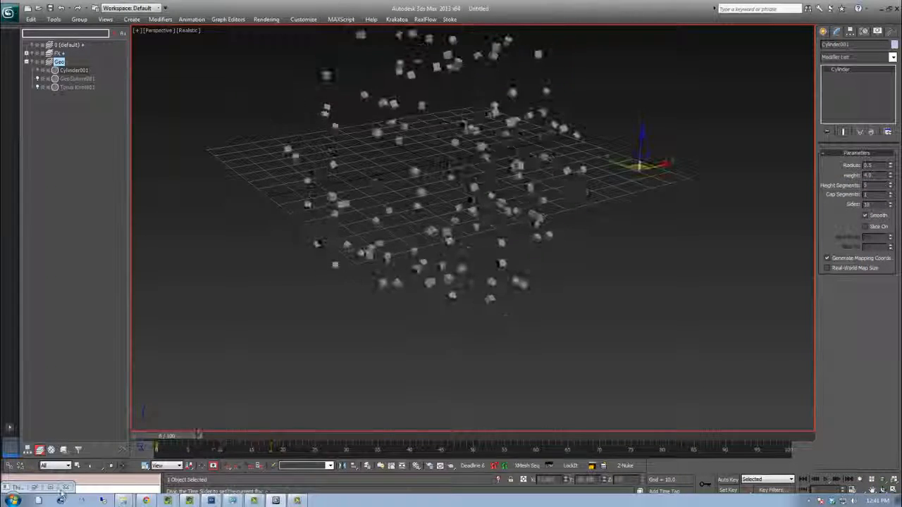
pyautogui.click(36, 488)
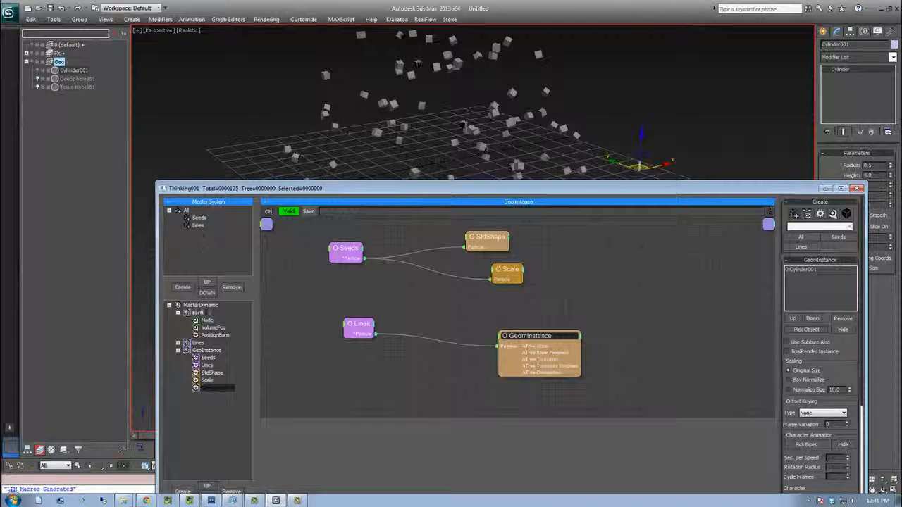
pyautogui.click(198, 343)
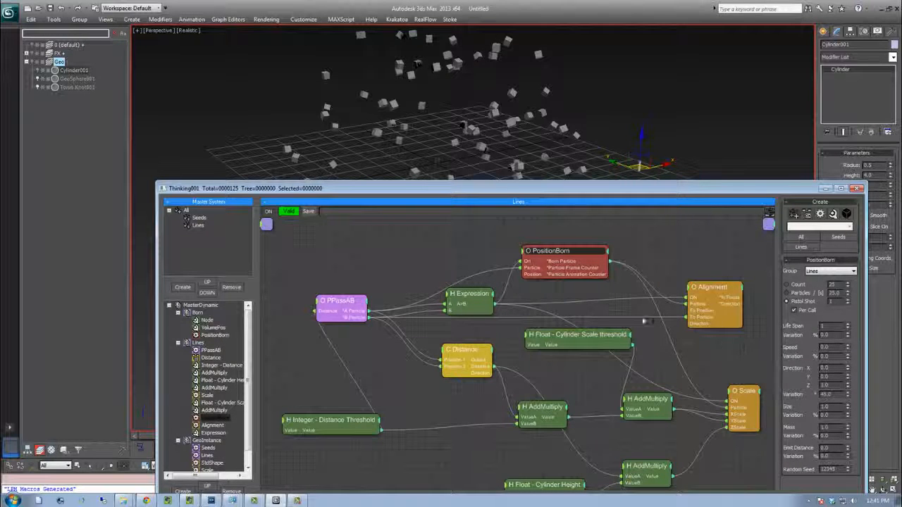
pyautogui.click(197, 226)
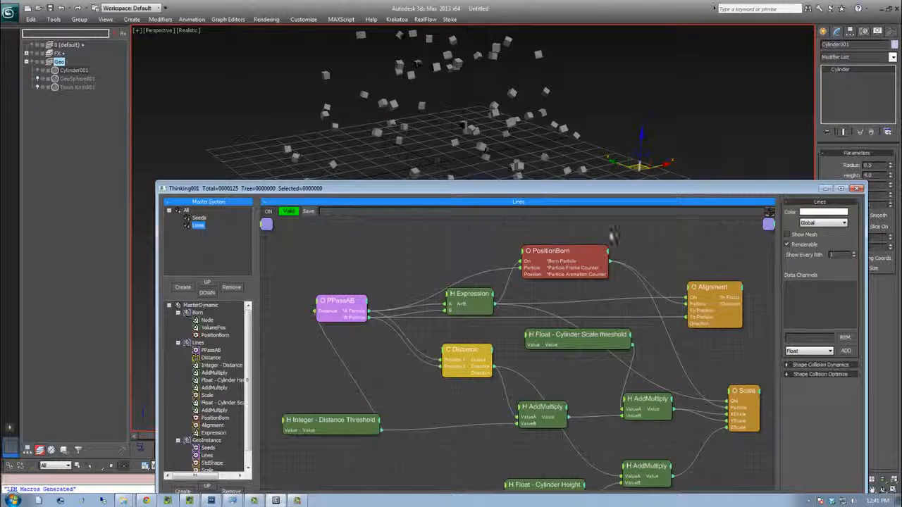
# Select the Integer - Distance Threshold node and raise its value with the spinner so lines connect nearby seeds
pyautogui.press('Up')
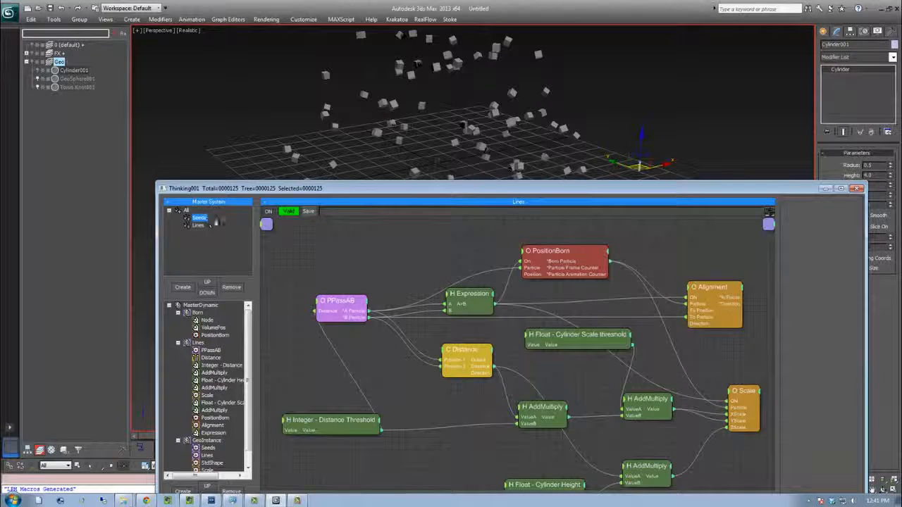
pyautogui.click(344, 424)
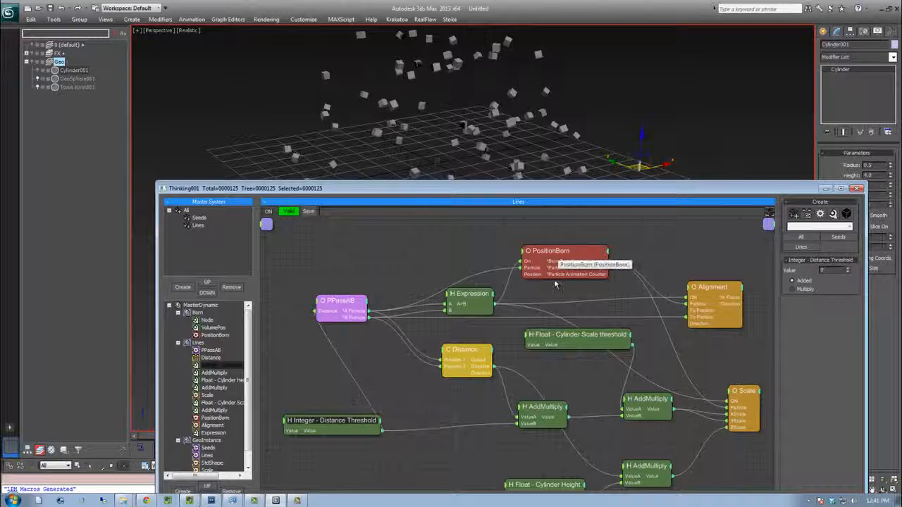
pyautogui.moveTo(344, 424); pyautogui.dragTo(337, 406)
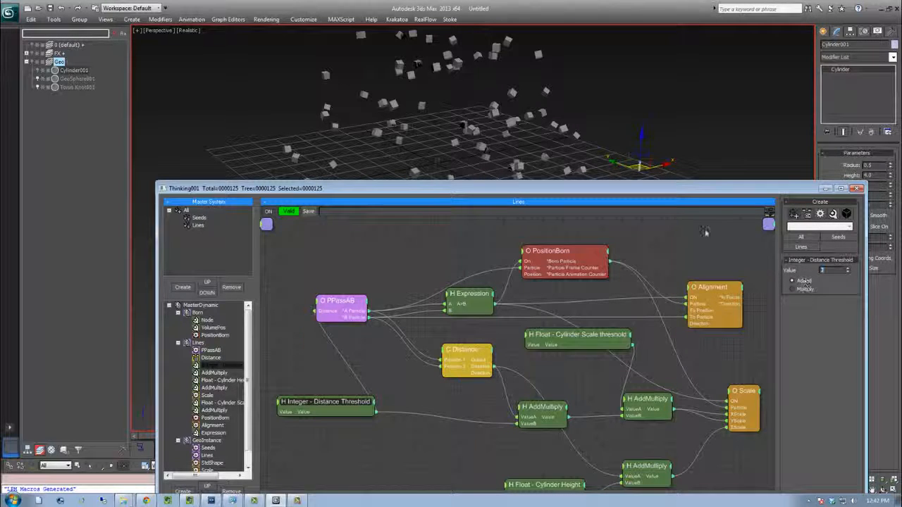
pyautogui.moveTo(702, 187); pyautogui.dragTo(687, 273)
pyautogui.moveTo(570, 412); pyautogui.dragTo(587, 306, button='middle')
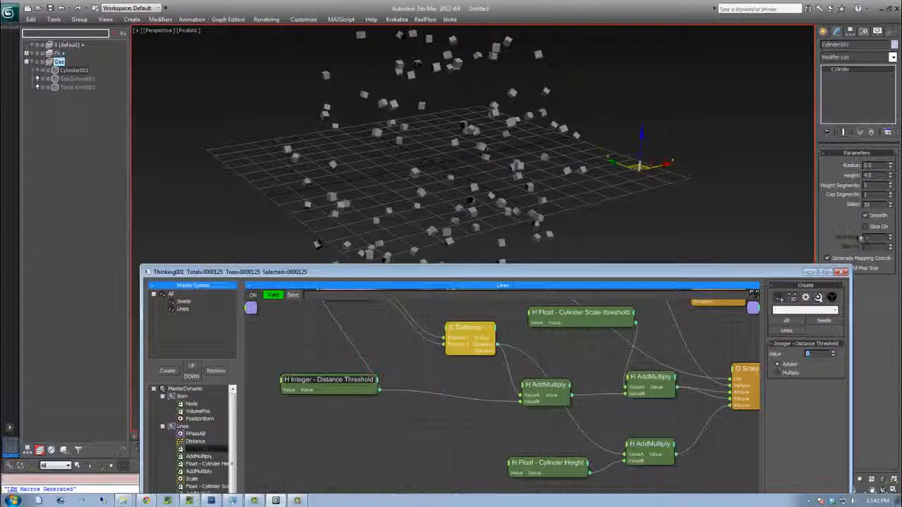
pyautogui.click(804, 285)
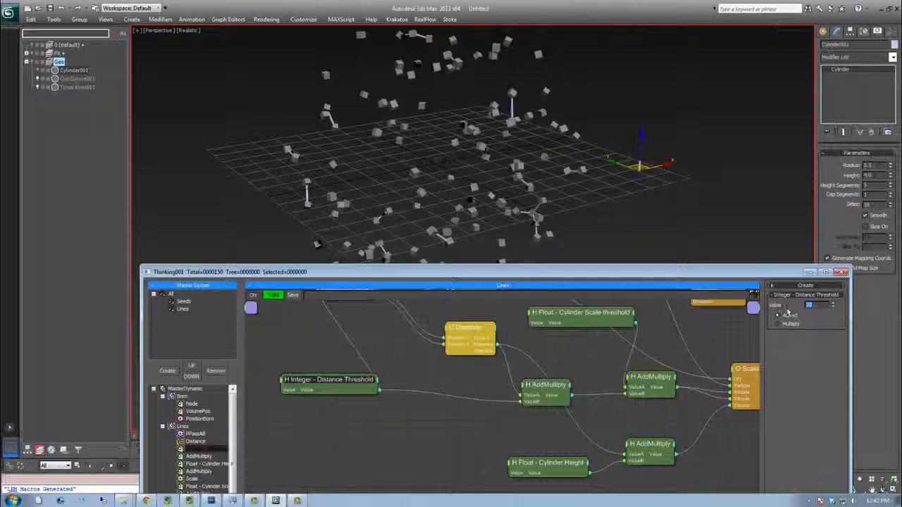
pyautogui.moveTo(386, 195); pyautogui.dragTo(379, 199, button='middle')
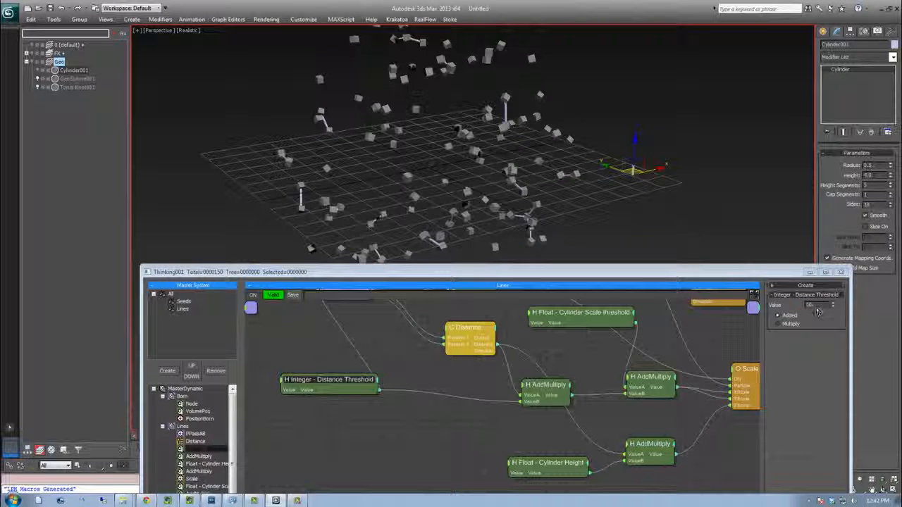
pyautogui.moveTo(834, 306); pyautogui.dragTo(833, 294)
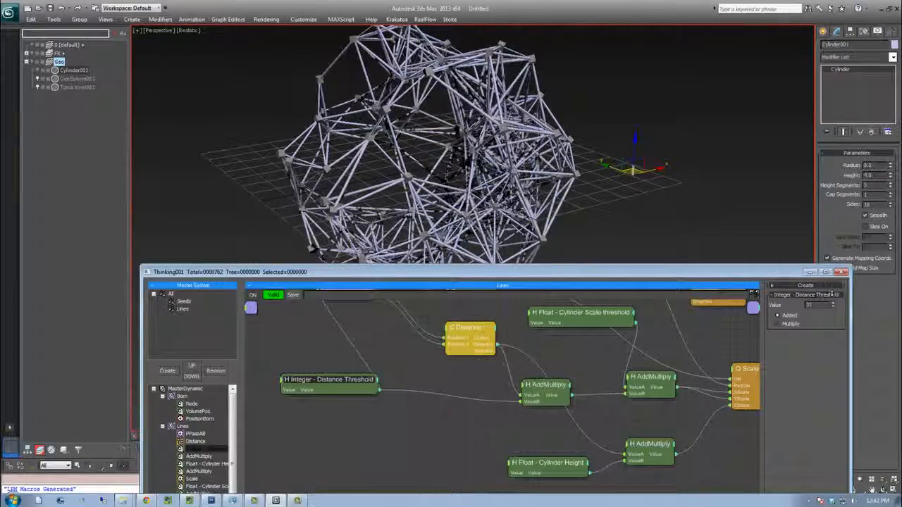
# Set the Float - Cylinder Scale threshold node's value to 1
pyautogui.keyDown('alt'); pyautogui.moveTo(491, 174); pyautogui.dragTo(458, 200, button='middle'); pyautogui.keyUp('alt')
pyautogui.scroll(-4, 517, 190)
pyautogui.scroll(-2, 517, 191)
pyautogui.scroll(3, 517, 190)
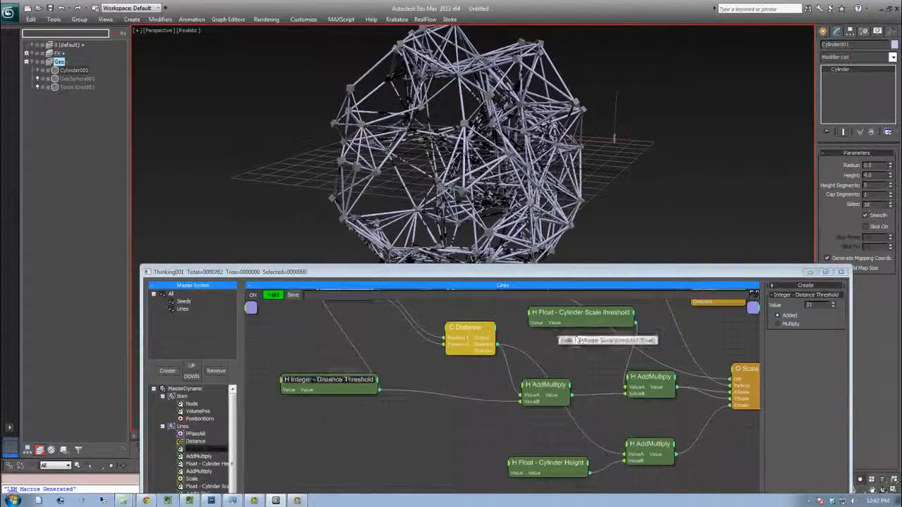
pyautogui.click(525, 356)
pyautogui.moveTo(566, 352); pyautogui.dragTo(485, 389, button='middle')
pyautogui.moveTo(542, 328)
pyautogui.mouseDown(button='middle')
pyautogui.moveTo(568, 369)
pyautogui.moveTo(595, 385)
pyautogui.mouseUp(button='middle')
pyautogui.moveTo(551, 271); pyautogui.dragTo(541, 108)
pyautogui.moveTo(502, 371); pyautogui.dragTo(501, 448)
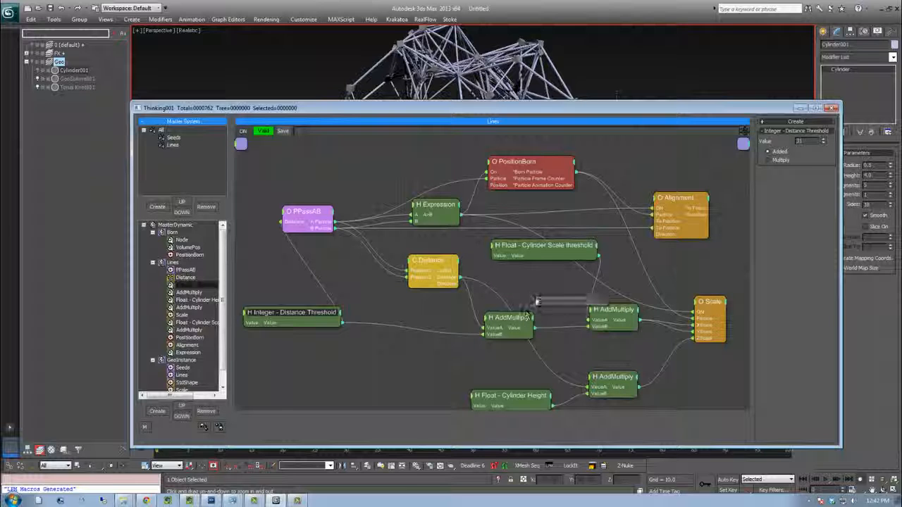
pyautogui.moveTo(501, 368); pyautogui.dragTo(499, 342, button='middle')
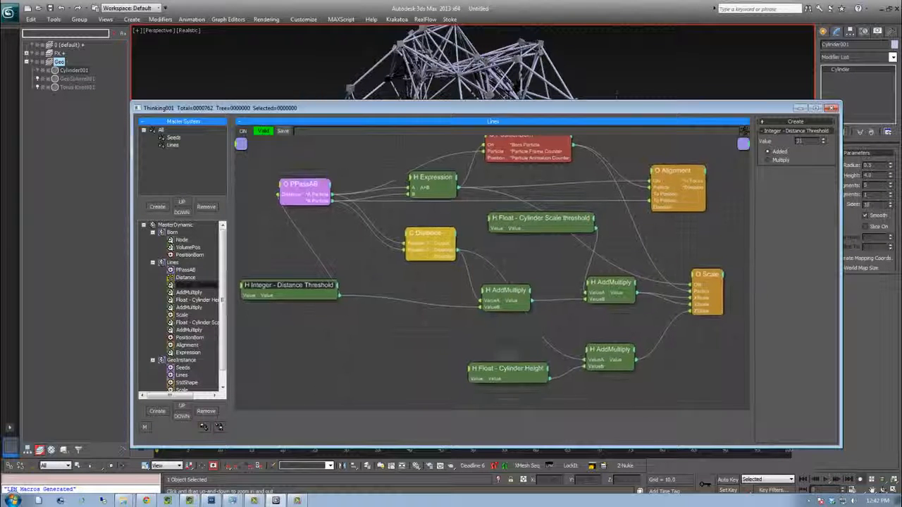
pyautogui.click(509, 371)
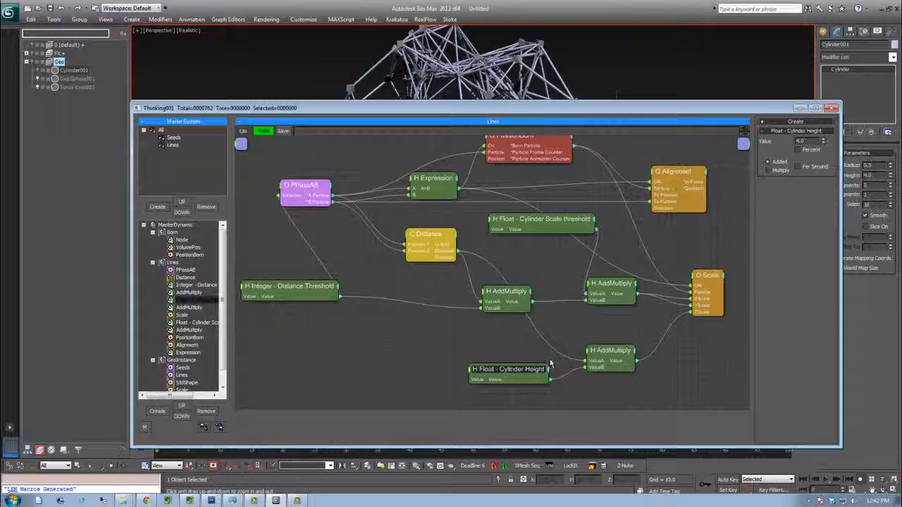
pyautogui.click(599, 355)
pyautogui.click(582, 224)
pyautogui.moveTo(623, 110); pyautogui.dragTo(595, 173)
pyautogui.write('1')
pyautogui.press('Return')
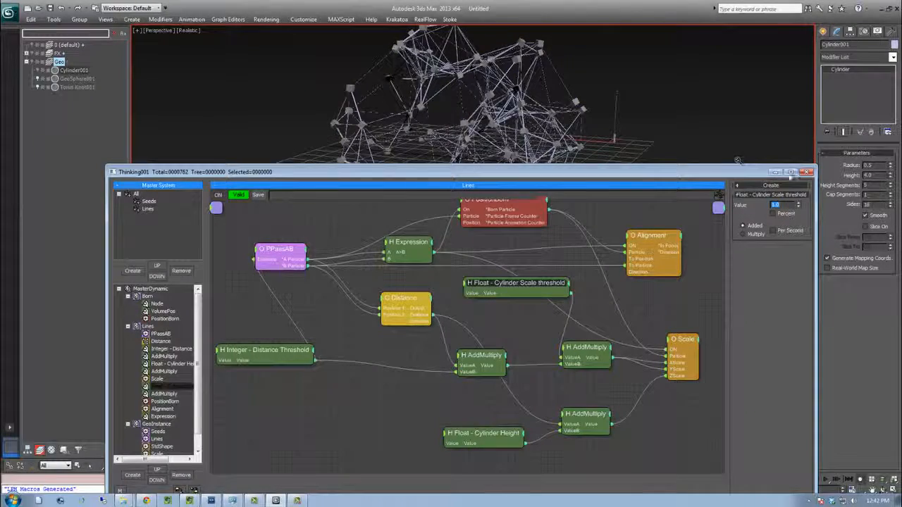
# Minimize the Thinking Particles window and scrub the timeline to preview the particle network animation
pyautogui.click(775, 173)
pyautogui.moveTo(422, 204); pyautogui.dragTo(330, 249, button='middle')
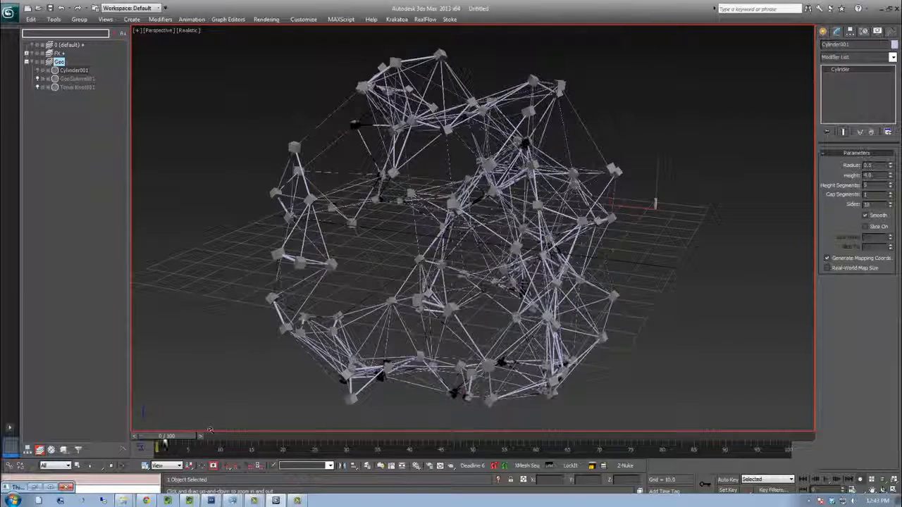
pyautogui.moveTo(161, 438); pyautogui.dragTo(184, 437)
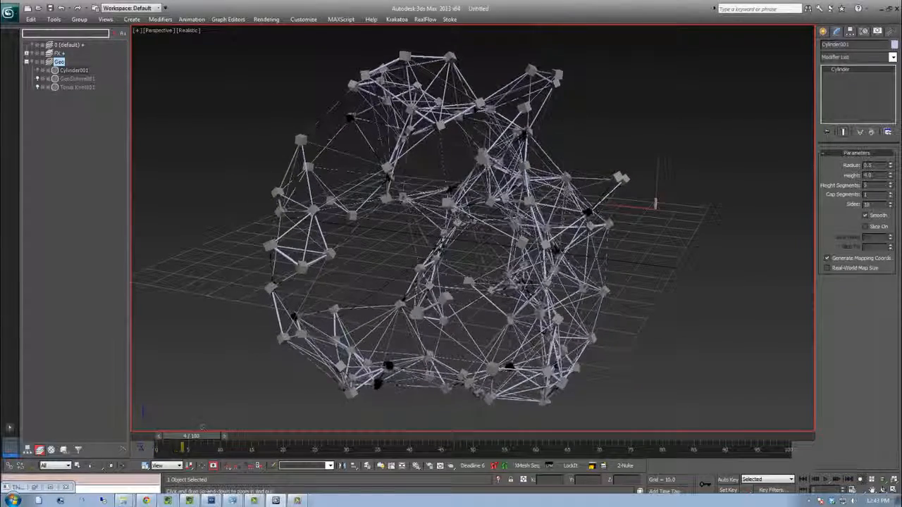
pyautogui.keyDown('ctrl'); pyautogui.keyDown('alt'); pyautogui.moveTo(224, 428); pyautogui.dragTo(242, 436, button='middle'); pyautogui.keyUp('alt'); pyautogui.keyUp('ctrl')
pyautogui.moveTo(196, 439); pyautogui.dragTo(387, 423)
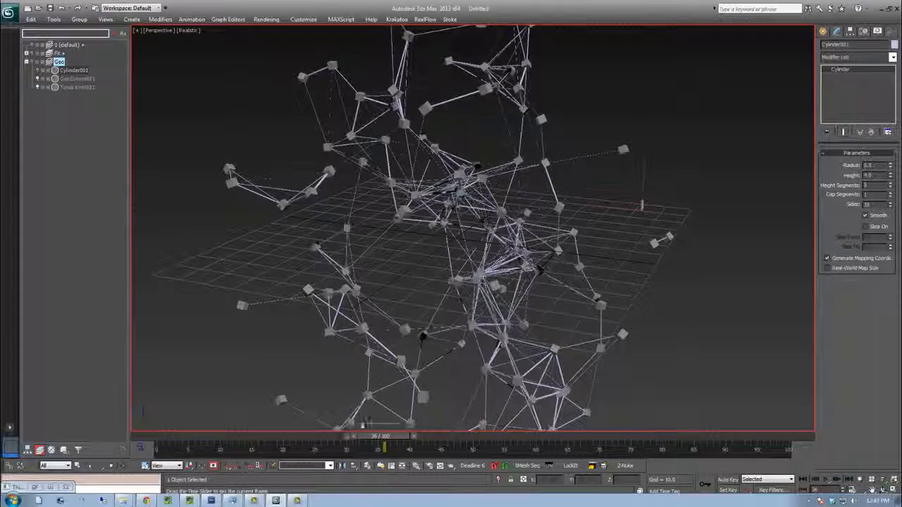
pyautogui.moveTo(291, 437)
pyautogui.mouseDown()
pyautogui.moveTo(308, 453)
pyautogui.moveTo(278, 436)
pyautogui.mouseUp()
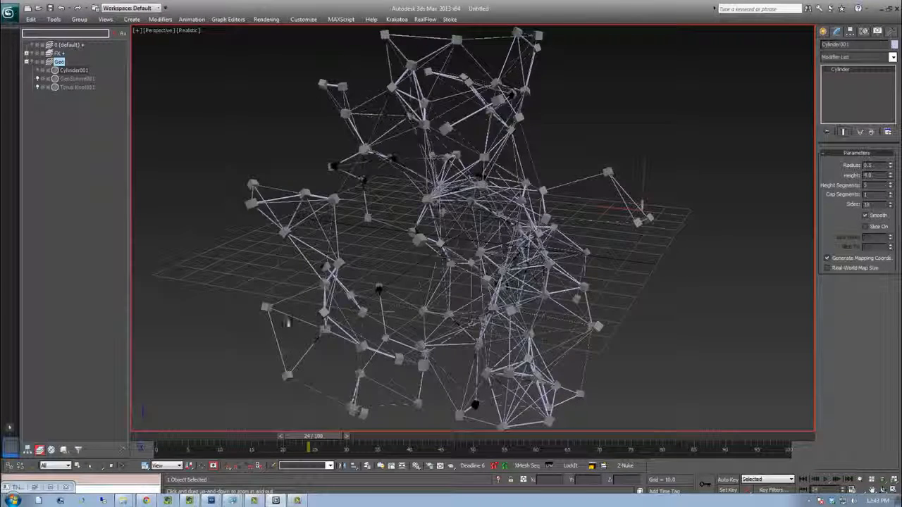
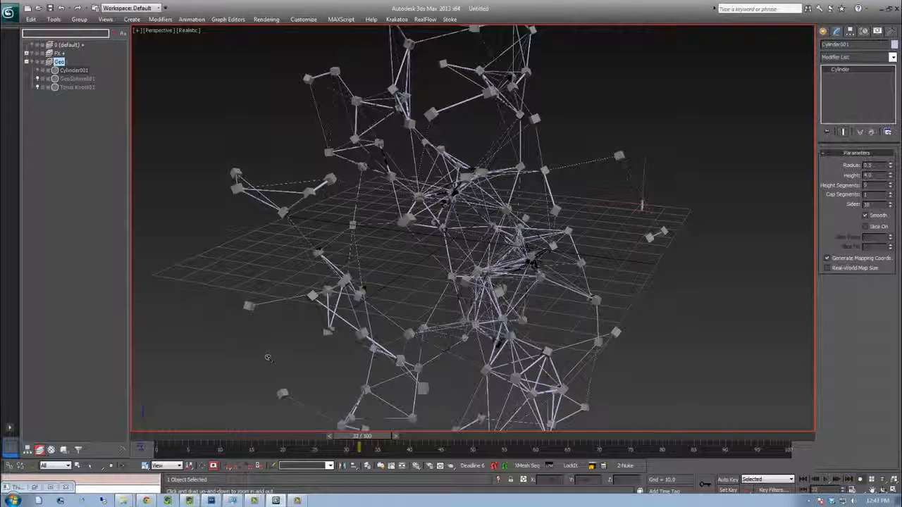
# Step through frames and scrub the timeline to preview the particle network animation
pyautogui.press(',')
pyautogui.press('.')
pyautogui.press('.')
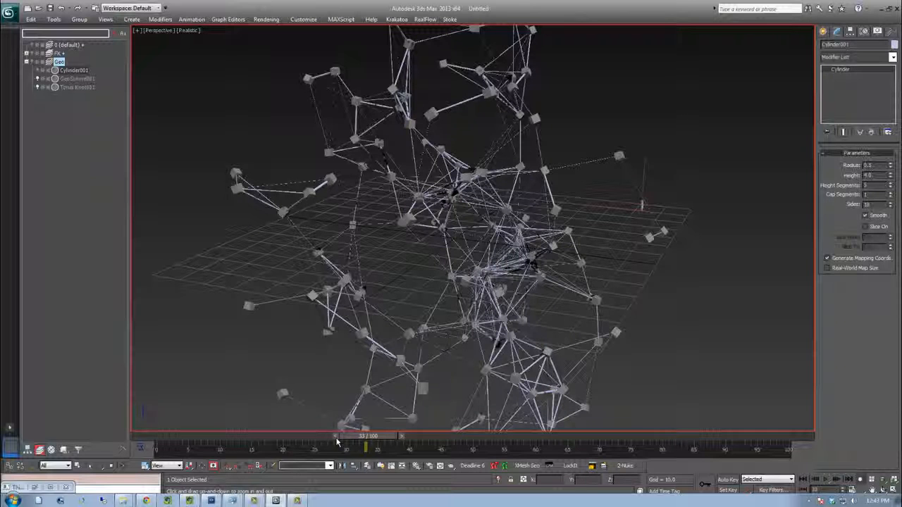
pyautogui.press(',')
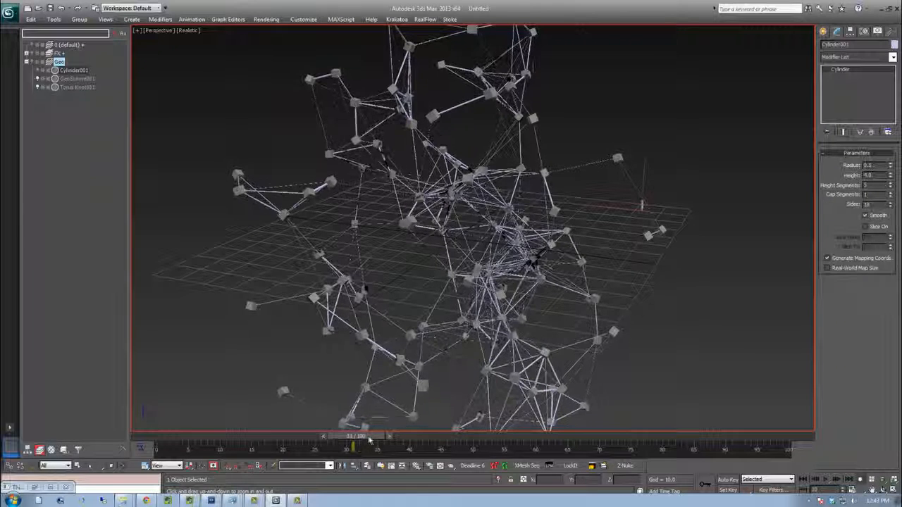
pyautogui.moveTo(396, 437); pyautogui.dragTo(448, 436)
pyautogui.keyDown('ctrl'); pyautogui.keyDown('alt'); pyautogui.moveTo(338, 322); pyautogui.dragTo(338, 322, button='middle'); pyautogui.keyUp('alt'); pyautogui.keyUp('ctrl')
pyautogui.keyDown('ctrl'); pyautogui.keyDown('alt'); pyautogui.moveTo(394, 272); pyautogui.dragTo(442, 309, button='middle'); pyautogui.keyUp('alt'); pyautogui.keyUp('ctrl')
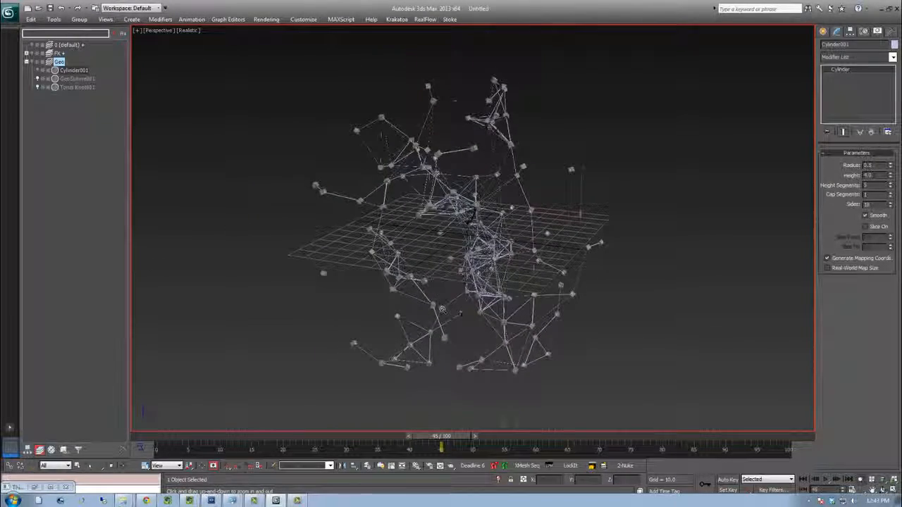
pyautogui.click(804, 480)
pyautogui.moveTo(184, 437); pyautogui.dragTo(234, 437)
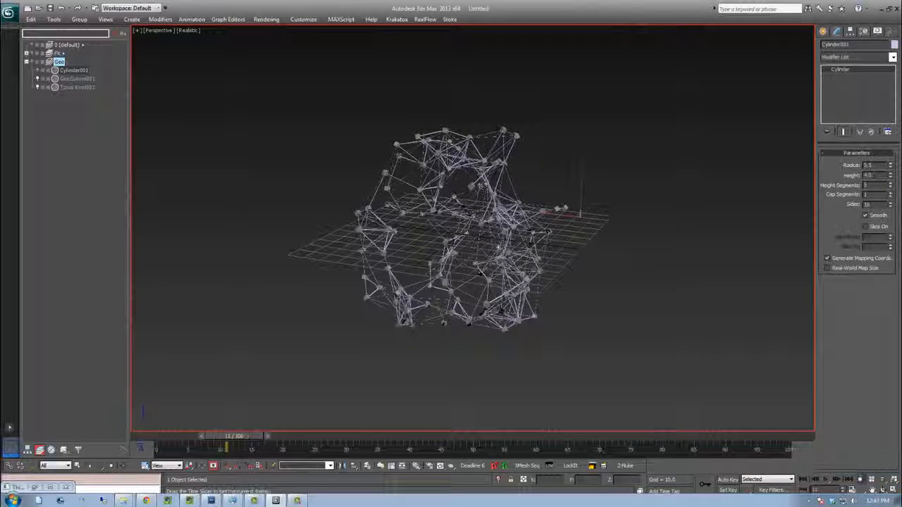
pyautogui.click(803, 479)
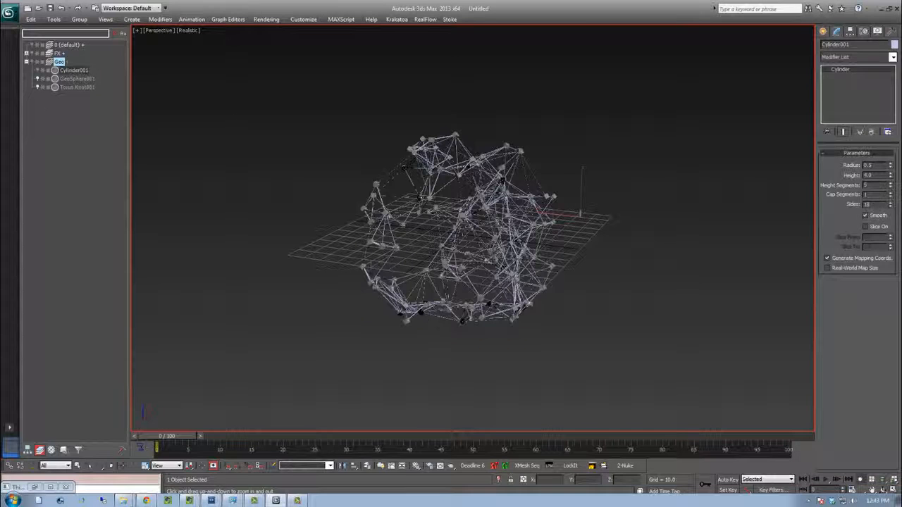
# Reopen the Thinking Particles window and create a new dynamic set named Forces under MasterDynamic
pyautogui.click(39, 488)
pyautogui.moveTo(344, 174); pyautogui.dragTo(394, 69)
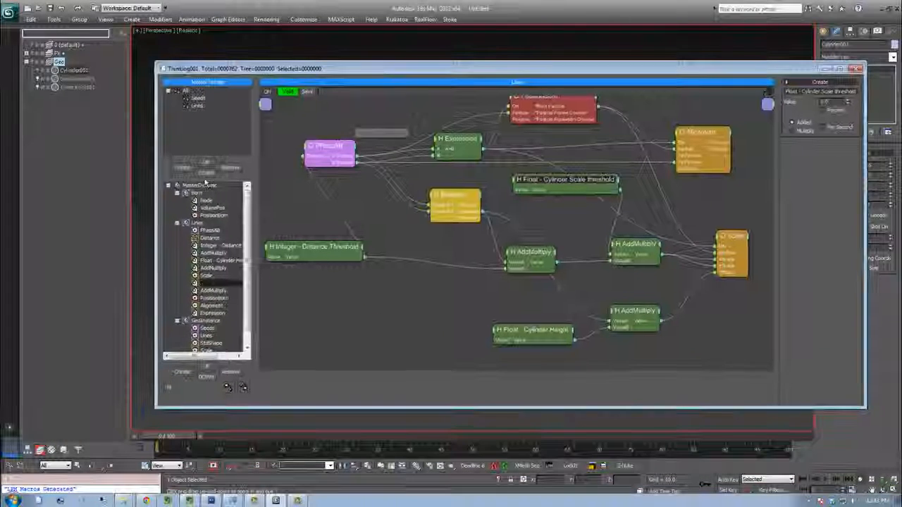
pyautogui.click(177, 193)
pyautogui.click(178, 201)
pyautogui.click(201, 185)
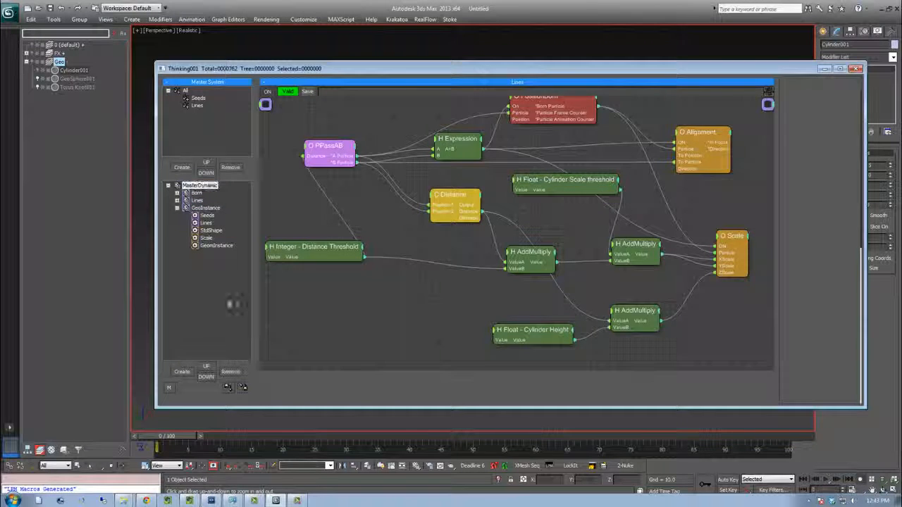
pyautogui.click(182, 372)
pyautogui.click(205, 254)
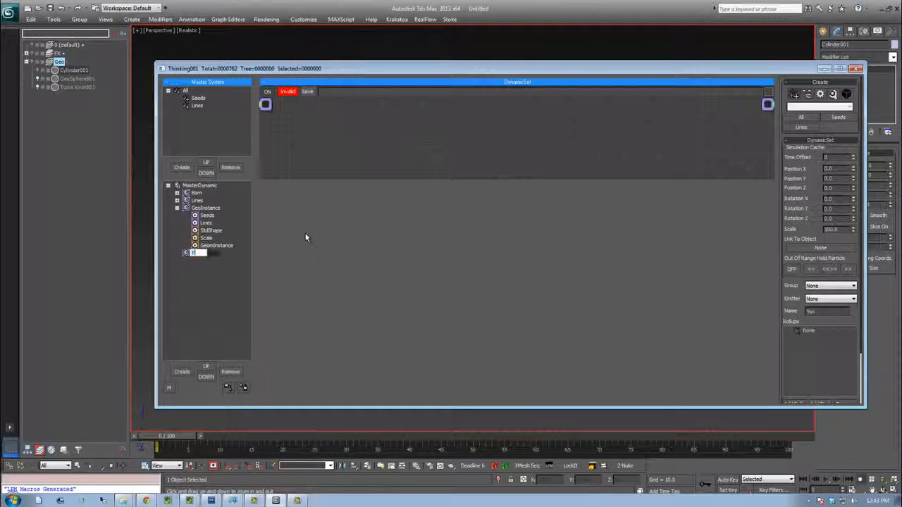
pyautogui.write('Forces')
pyautogui.press('Return')
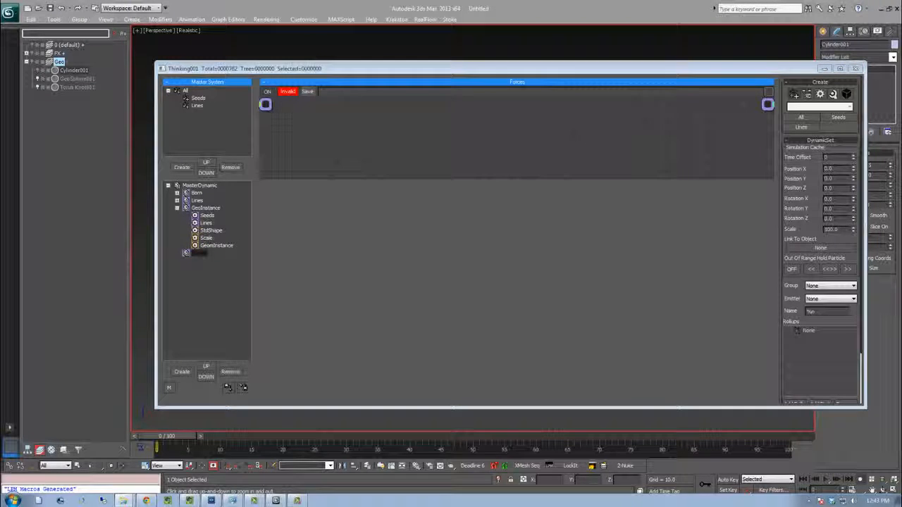
# Add a Seeds group node to the Forces set
pyautogui.moveTo(287, 179); pyautogui.dragTo(330, 314)
pyautogui.rightClick(317, 194)
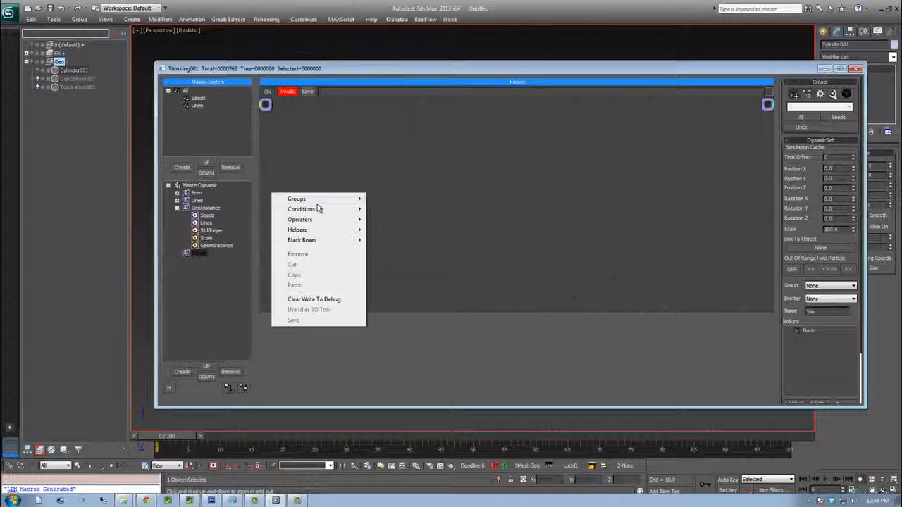
pyautogui.moveTo(314, 201)
pyautogui.click(389, 210)
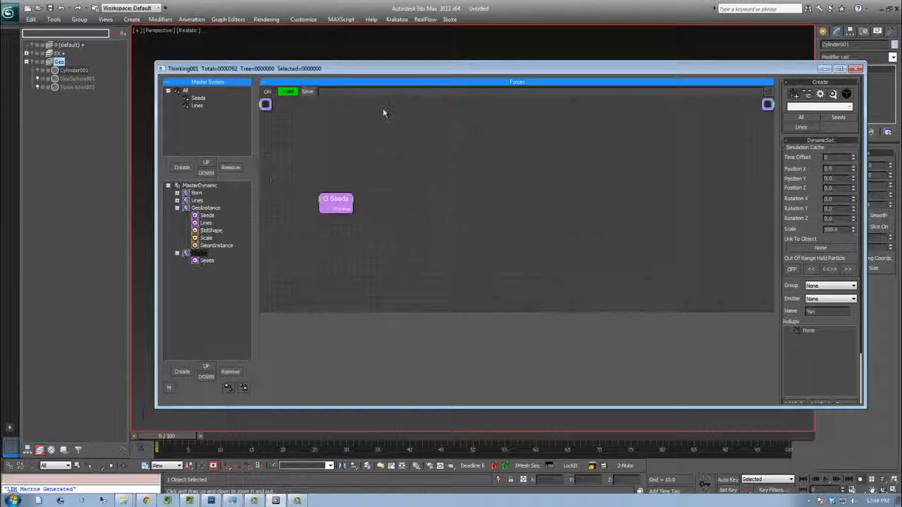
# Add a StdForce operator node to the Forces set and move it up
pyautogui.doubleClick(478, 194)
pyautogui.write('st')
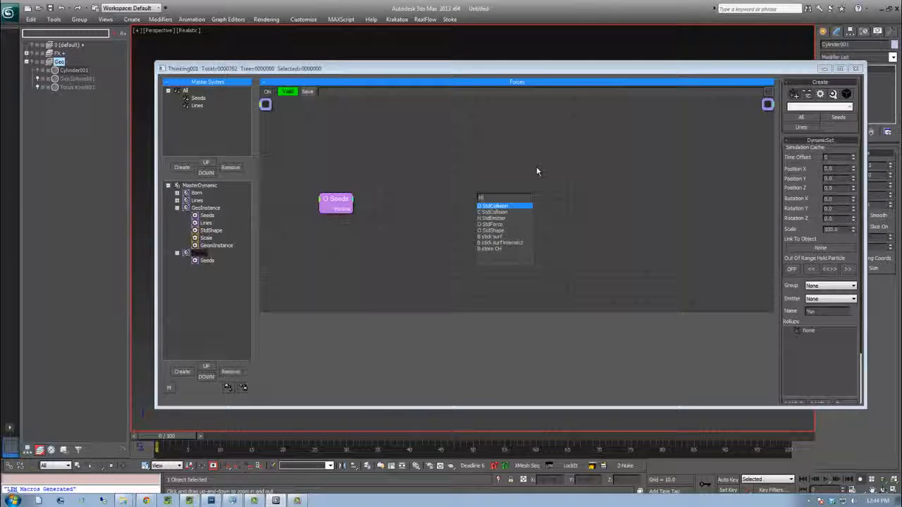
pyautogui.press('Down')
pyautogui.press('Down')
pyautogui.press('Down')
pyautogui.press('Return')
pyautogui.moveTo(499, 196); pyautogui.dragTo(509, 166)
# Add a Node helper and a SurfaceFollow operator to the Forces set
pyautogui.doubleClick(404, 273)
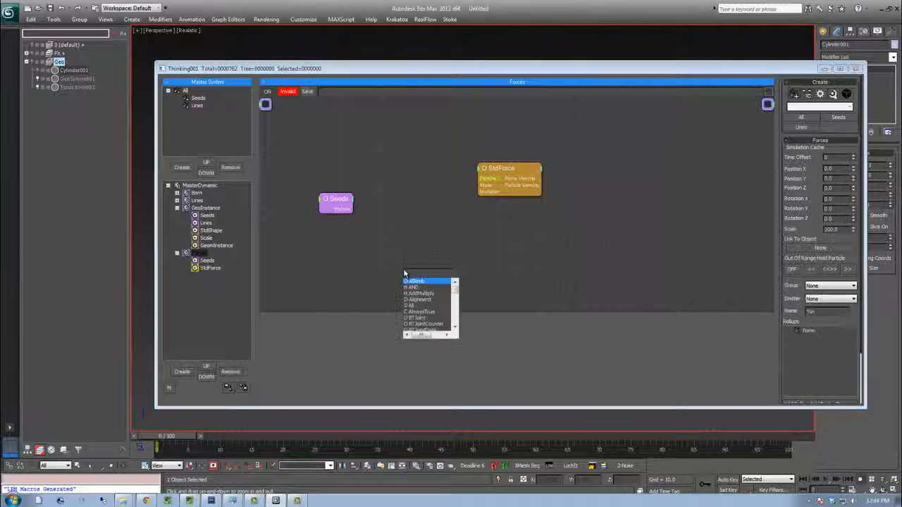
pyautogui.write('node')
pyautogui.press('Return')
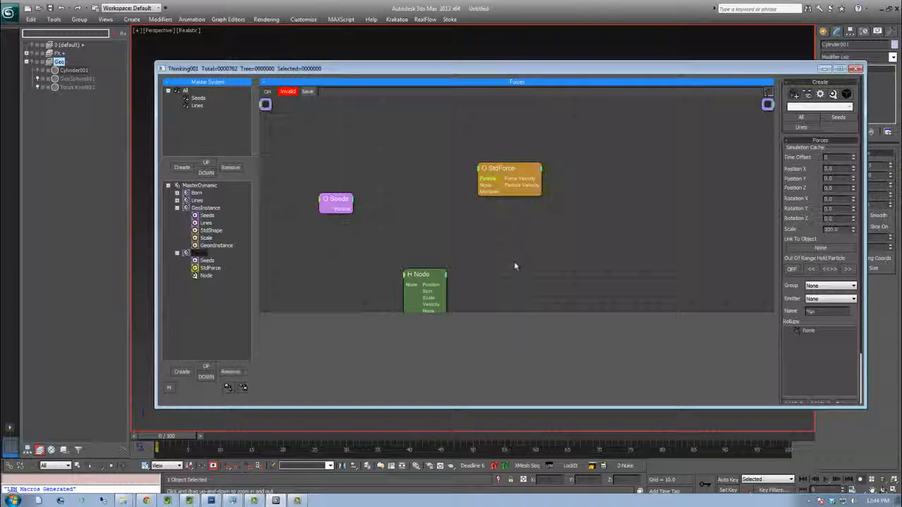
pyautogui.doubleClick(514, 269)
pyautogui.write('surf')
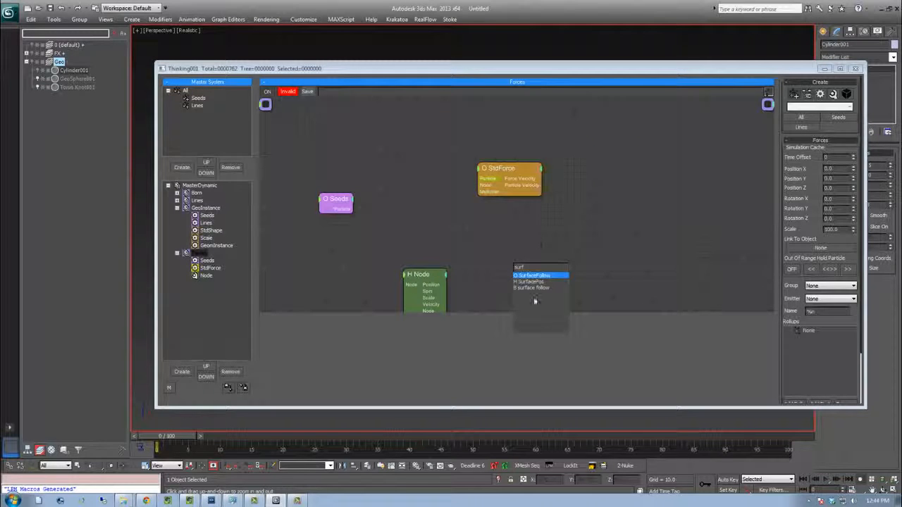
pyautogui.press('Return')
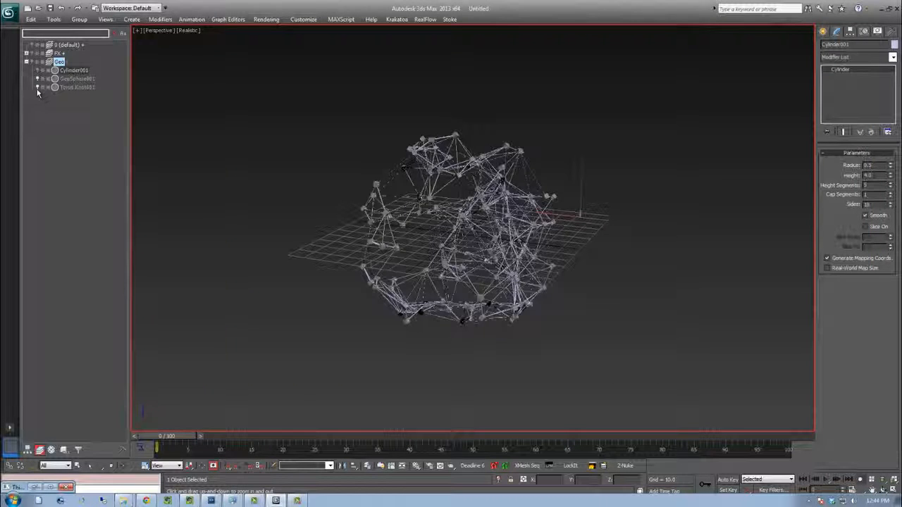
# Unhide the Torus Knot, select it at frame 100 and switch the viewport to wireframe
pyautogui.click(38, 87)
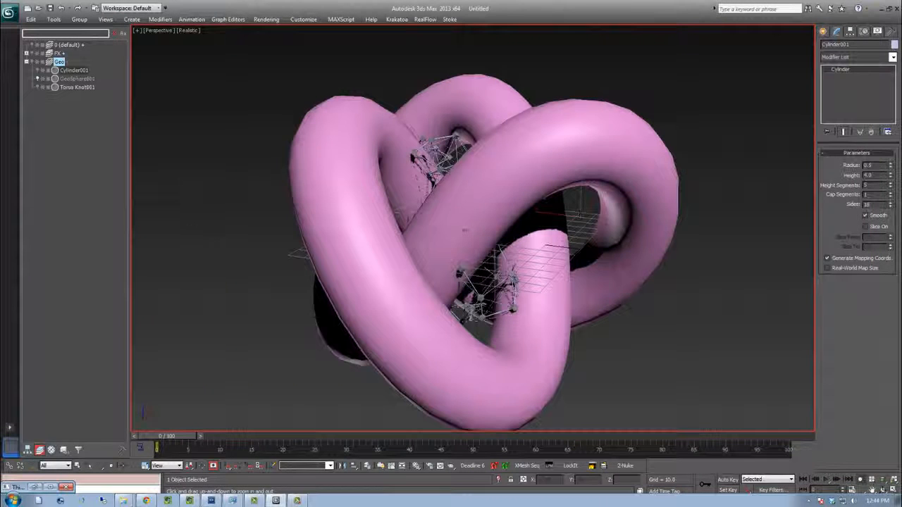
pyautogui.moveTo(169, 438); pyautogui.dragTo(782, 437)
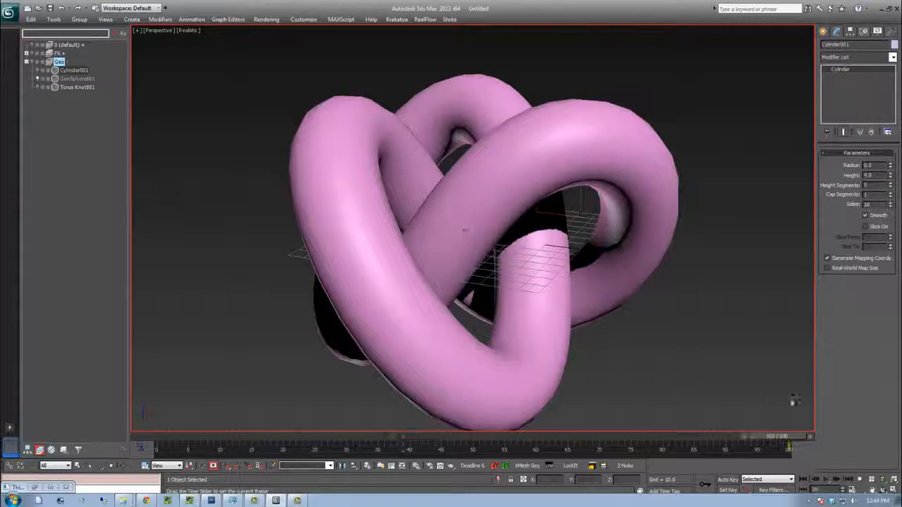
pyautogui.click(670, 191)
pyautogui.press('F3')
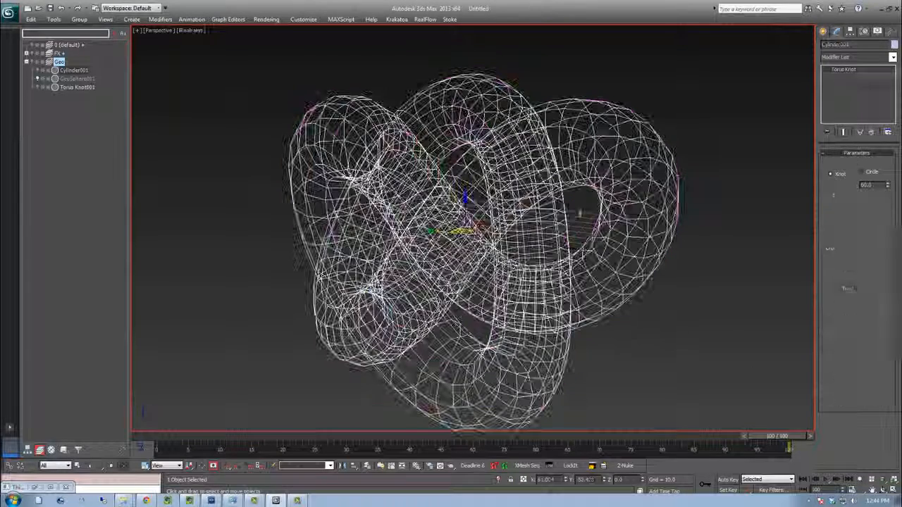
# With Auto Key on at frame 100, rotate the Torus Knot to animate it, then turn Auto Key off
pyautogui.click(728, 480)
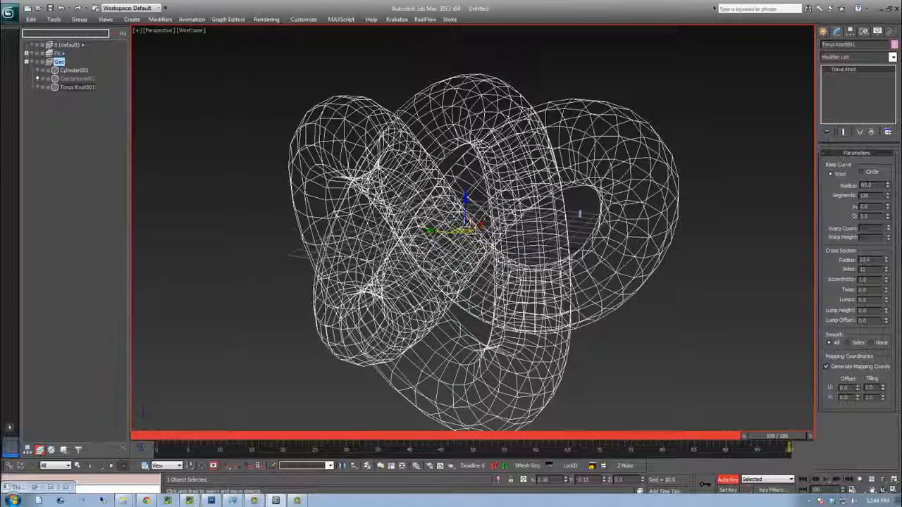
pyautogui.press('e')
pyautogui.moveTo(460, 244); pyautogui.dragTo(243, 233)
pyautogui.moveTo(454, 218); pyautogui.dragTo(476, 88)
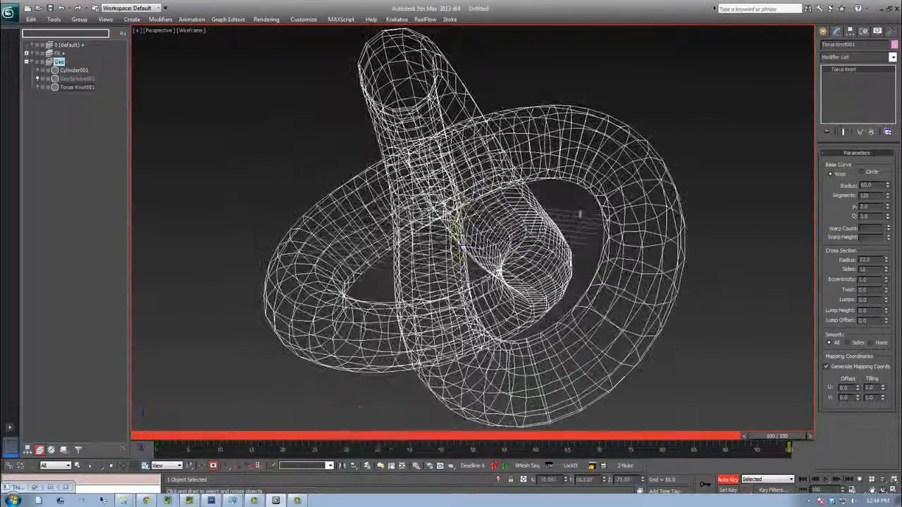
pyautogui.moveTo(454, 248); pyautogui.dragTo(449, 417)
pyautogui.moveTo(724, 440); pyautogui.dragTo(794, 435)
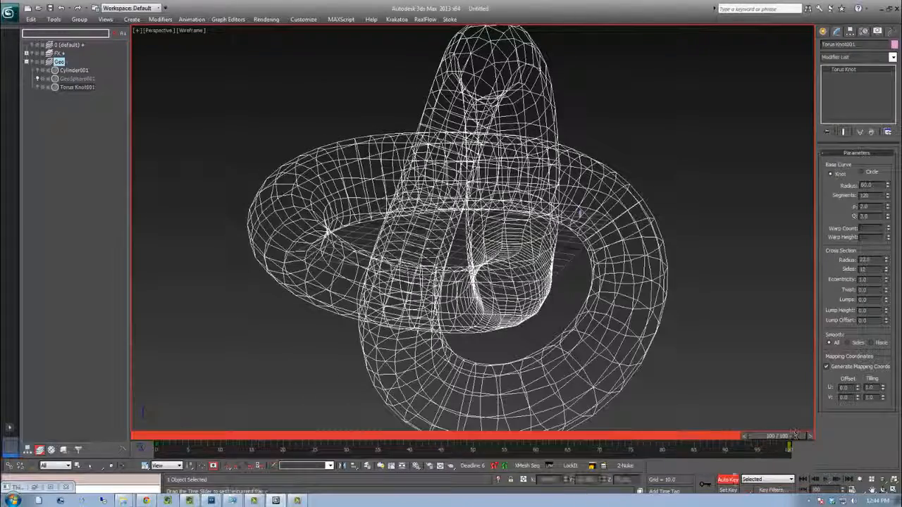
pyautogui.click(728, 480)
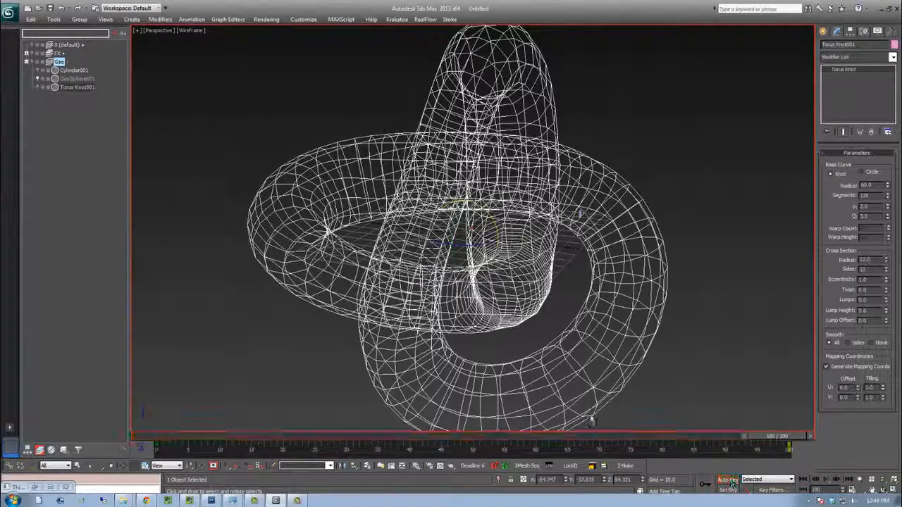
# Briefly reopen the Thinking Particles window and hide the Torus Knot
pyautogui.click(39, 488)
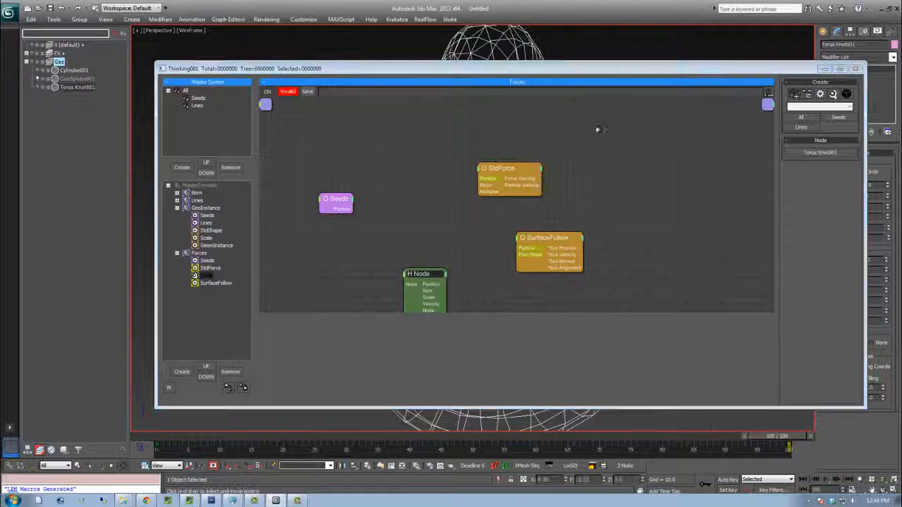
pyautogui.click(825, 69)
pyautogui.click(37, 87)
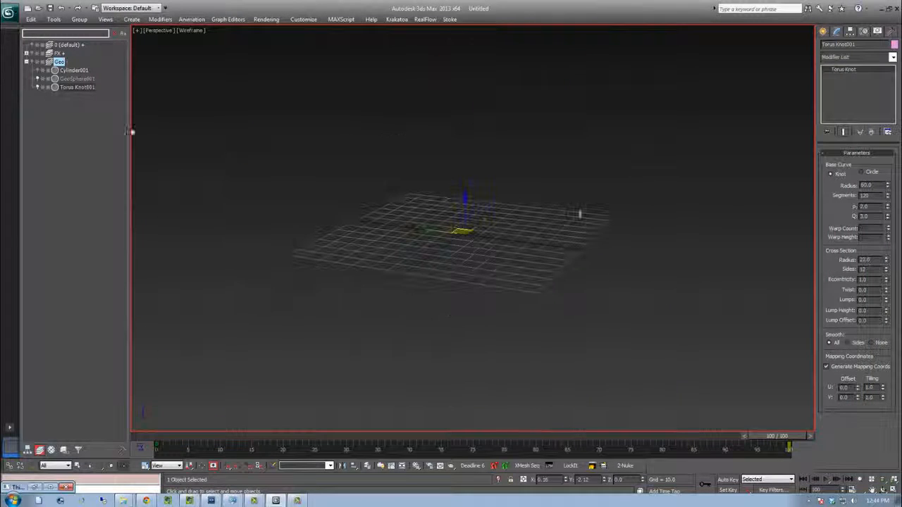
# Disable the Lines group in the dynamic tree and scrub the timeline to preview the seed particles
pyautogui.click(50, 487)
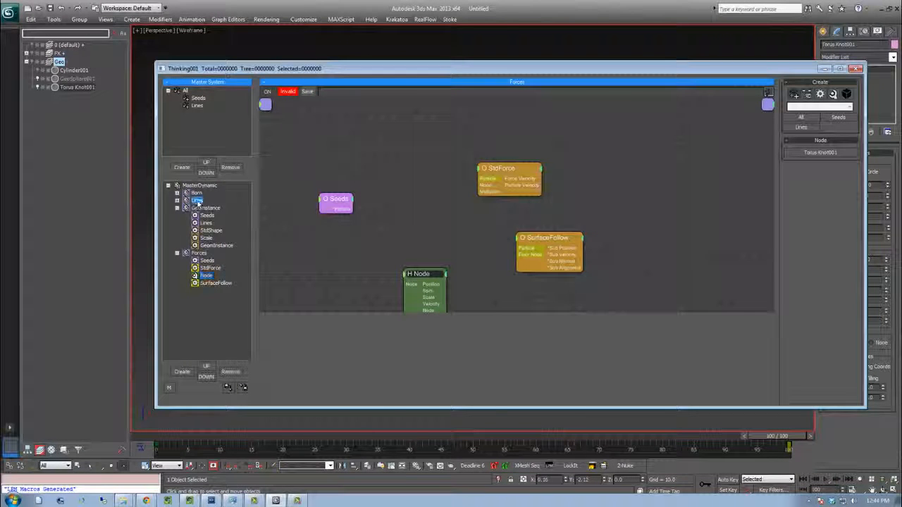
pyautogui.rightClick(198, 204)
pyautogui.click(823, 69)
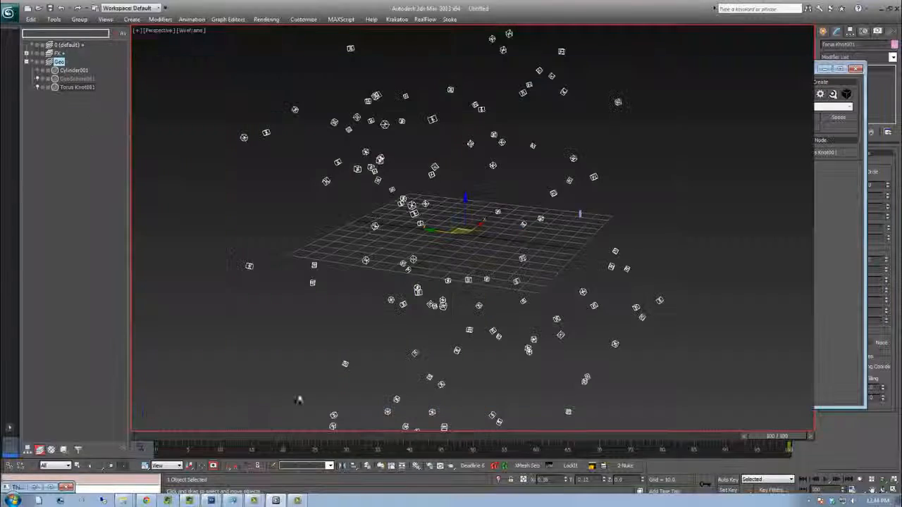
pyautogui.moveTo(242, 429); pyautogui.dragTo(208, 366)
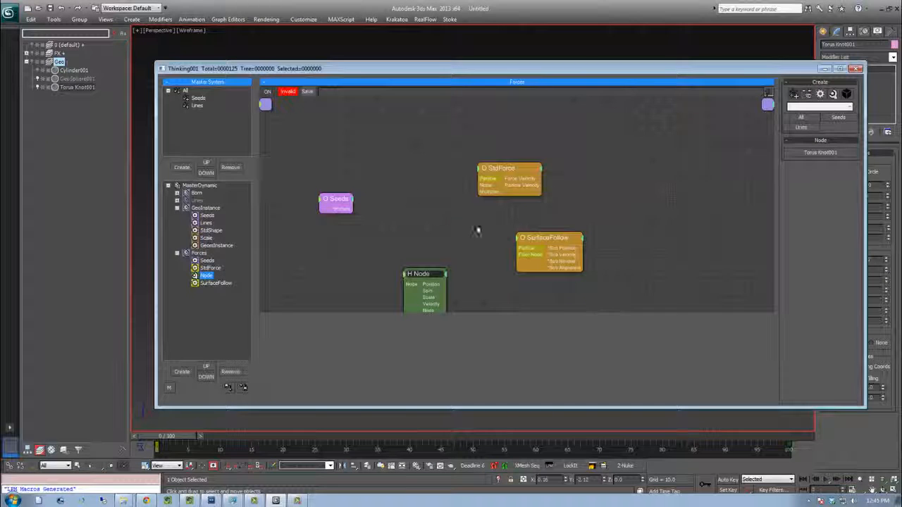
# Wire the Seeds particle output and the Node helper's output into the SurfaceFollow inputs
pyautogui.moveTo(527, 251); pyautogui.dragTo(525, 248)
pyautogui.moveTo(451, 286); pyautogui.dragTo(453, 214, button='middle')
pyautogui.moveTo(533, 186); pyautogui.dragTo(534, 185)
pyautogui.moveTo(555, 118); pyautogui.dragTo(565, 174, button='middle')
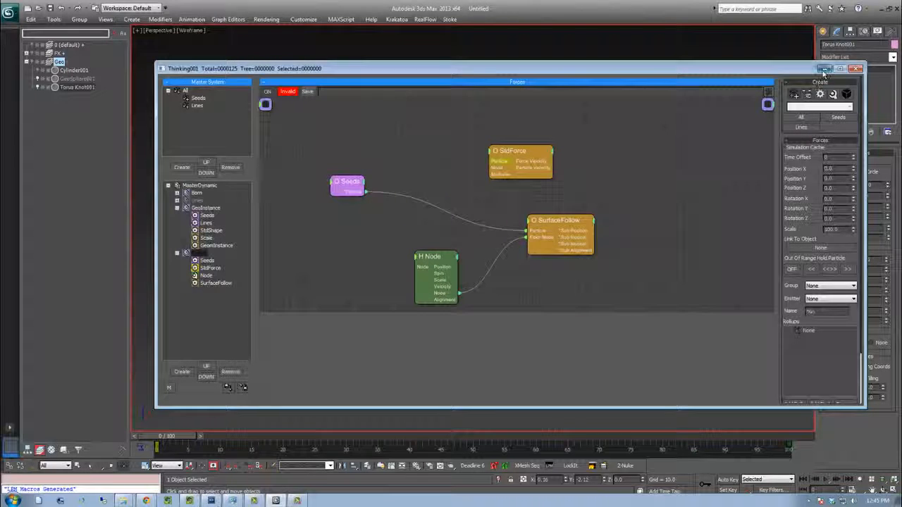
# Play the animation with the Torus Knot shown shaded to preview seeds following its surface
pyautogui.click(823, 69)
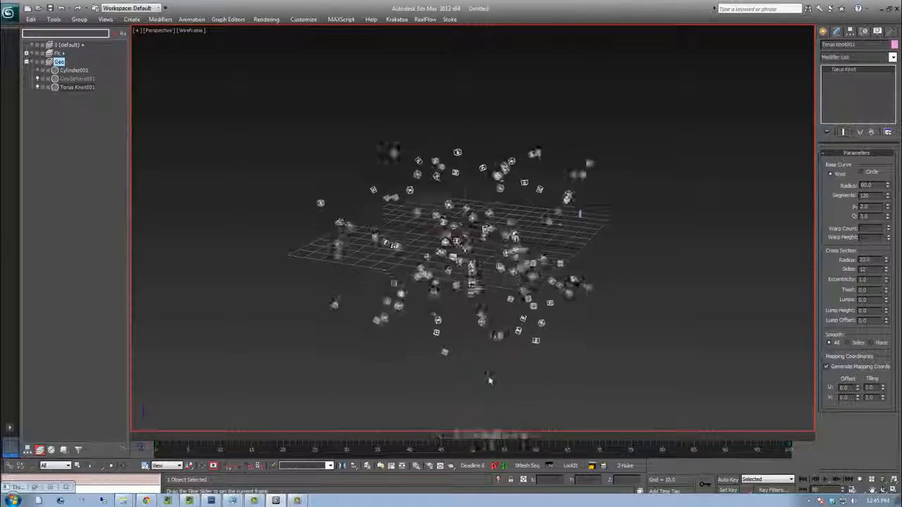
pyautogui.press('/')
pyautogui.click(38, 87)
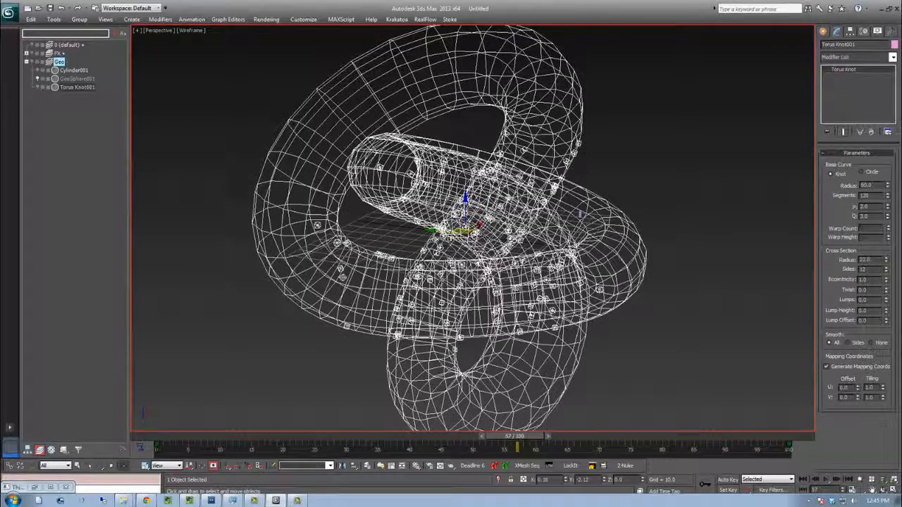
pyautogui.press('F3')
pyautogui.moveTo(302, 437); pyautogui.dragTo(441, 433)
pyautogui.click(38, 87)
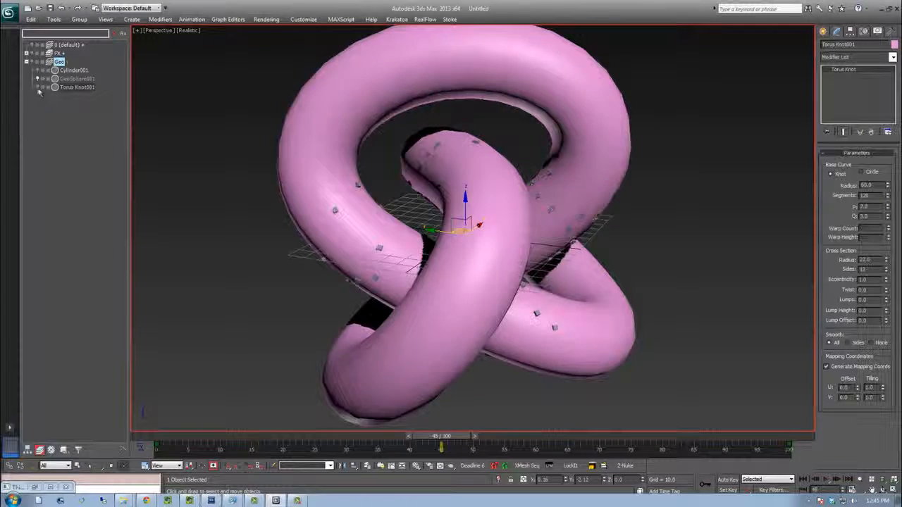
# Reopen the Thinking Particles window and remove the StdForce node from the Forces set
pyautogui.click(40, 489)
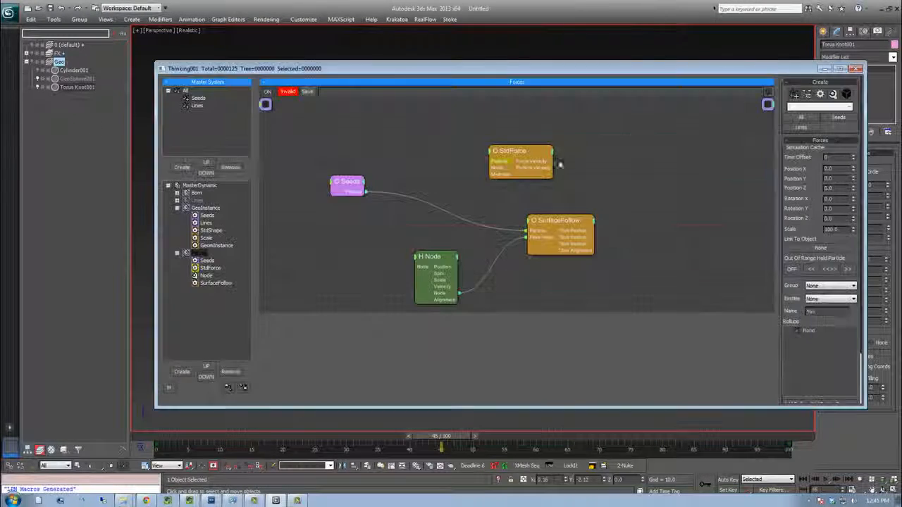
pyautogui.moveTo(508, 158); pyautogui.dragTo(540, 158)
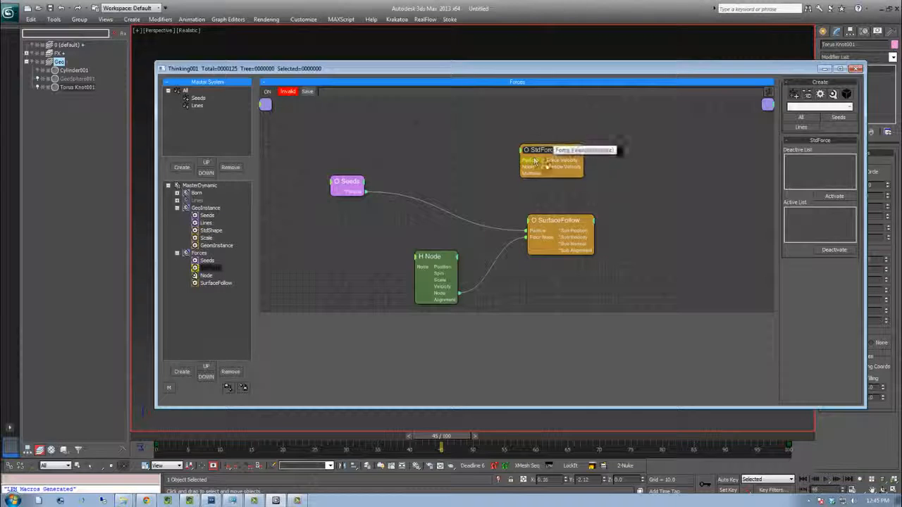
pyautogui.rightClick(540, 156)
pyautogui.click(523, 333)
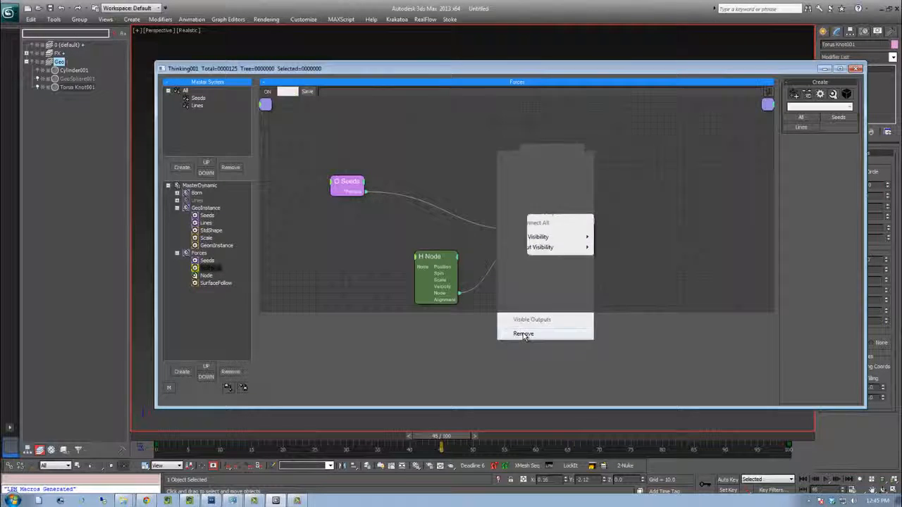
# Reposition the SurfaceFollow node and set its Distance to 0.5
pyautogui.click(554, 225)
pyautogui.moveTo(553, 226); pyautogui.dragTo(601, 178)
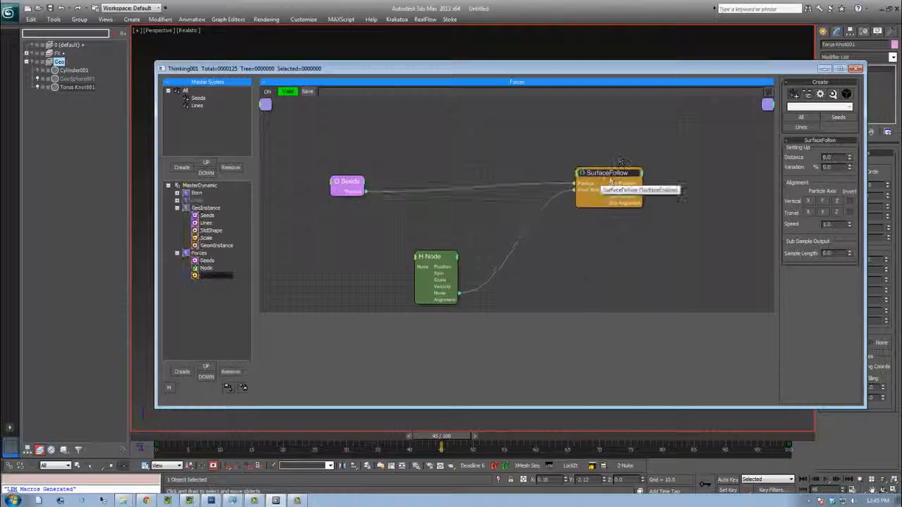
pyautogui.moveTo(479, 70); pyautogui.dragTo(426, 236)
pyautogui.moveTo(798, 324); pyautogui.dragTo(759, 328)
pyautogui.write('5')
pyautogui.press('Return')
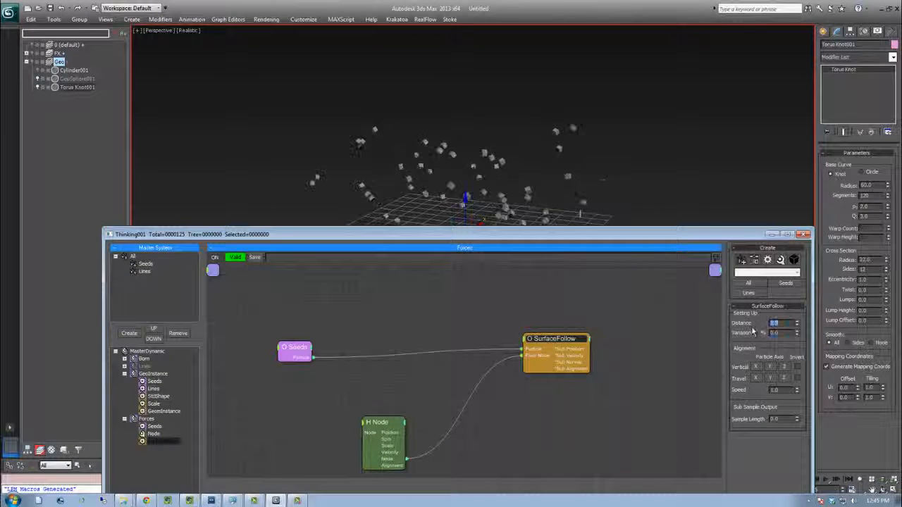
# Expose Distance Variation and Alignment Speed as inputs on the SurfaceFollow node and set its Variation to about 51%
pyautogui.moveTo(564, 237); pyautogui.dragTo(568, 193)
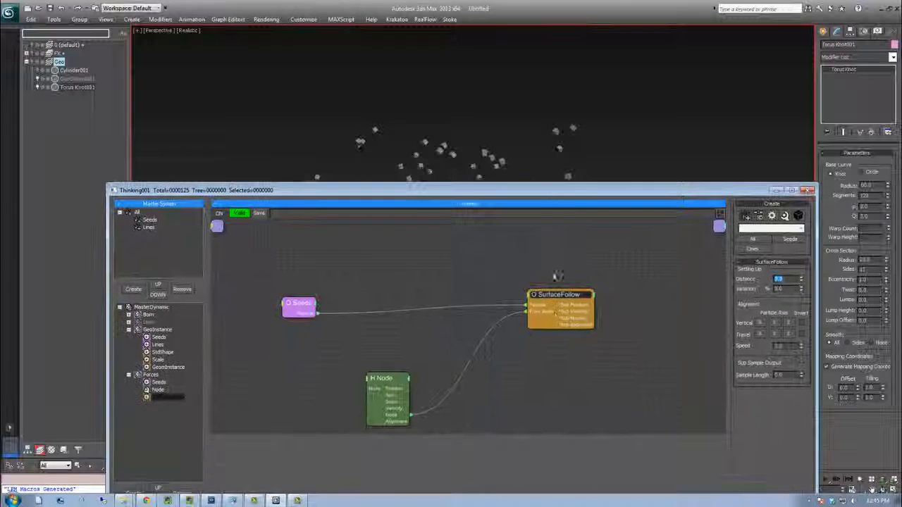
pyautogui.rightClick(530, 300)
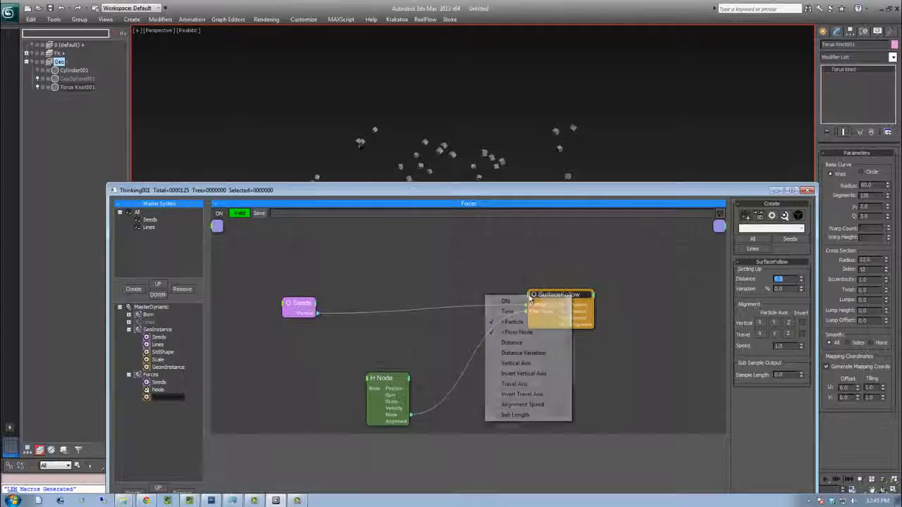
pyautogui.click(525, 354)
pyautogui.rightClick(530, 299)
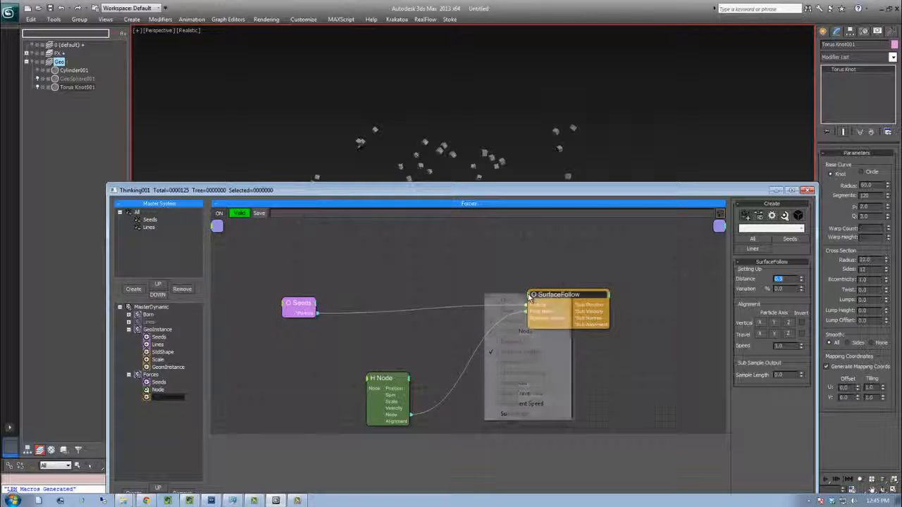
pyautogui.click(523, 404)
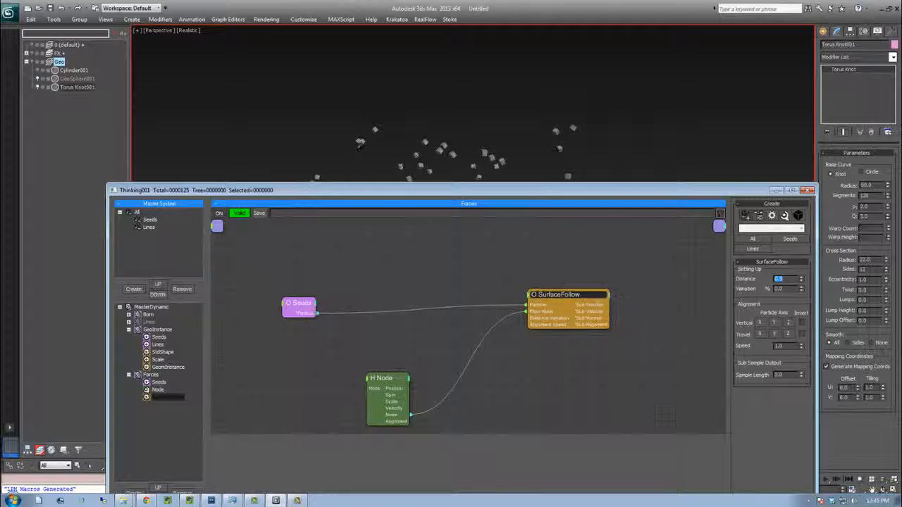
pyautogui.moveTo(802, 292); pyautogui.dragTo(800, 279)
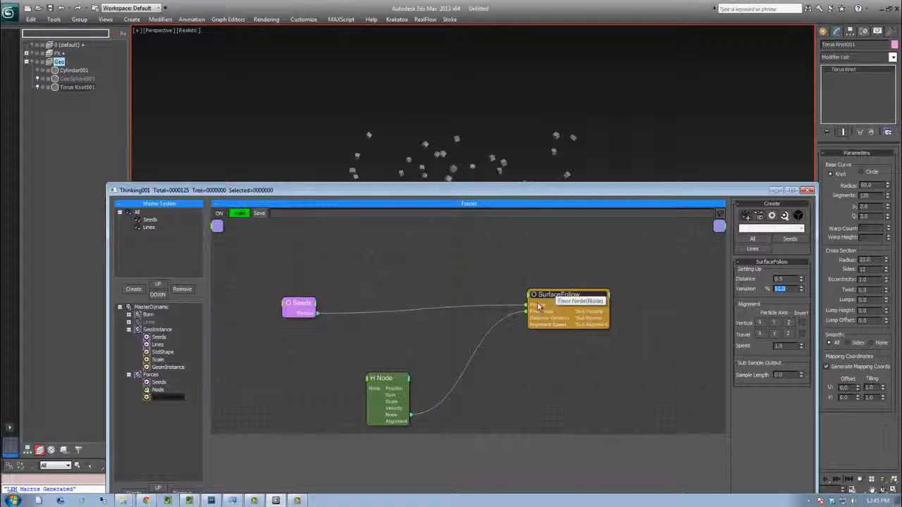
# Add a Random helper and wire its Value output into the SurfaceFollow Distance Variation and Alignment Speed inputs
pyautogui.rightClick(509, 391)
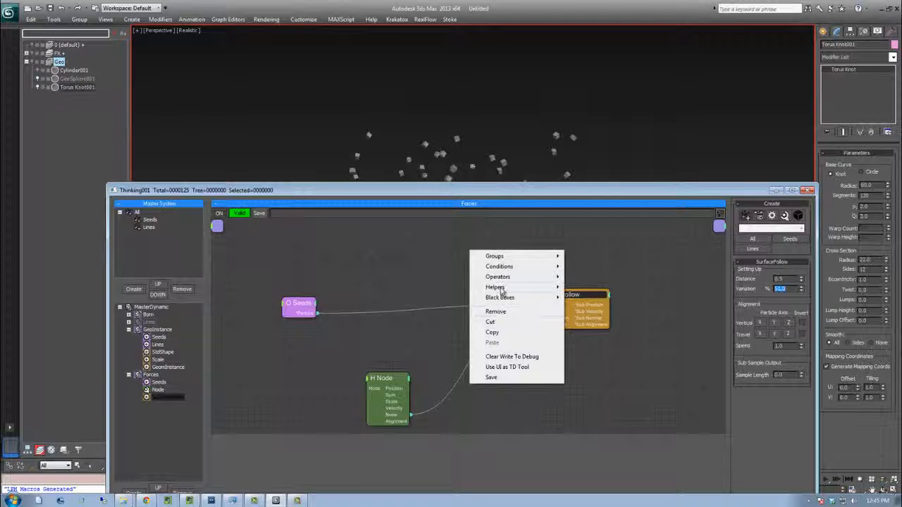
pyautogui.moveTo(501, 288)
pyautogui.moveTo(595, 286)
pyautogui.click(650, 411)
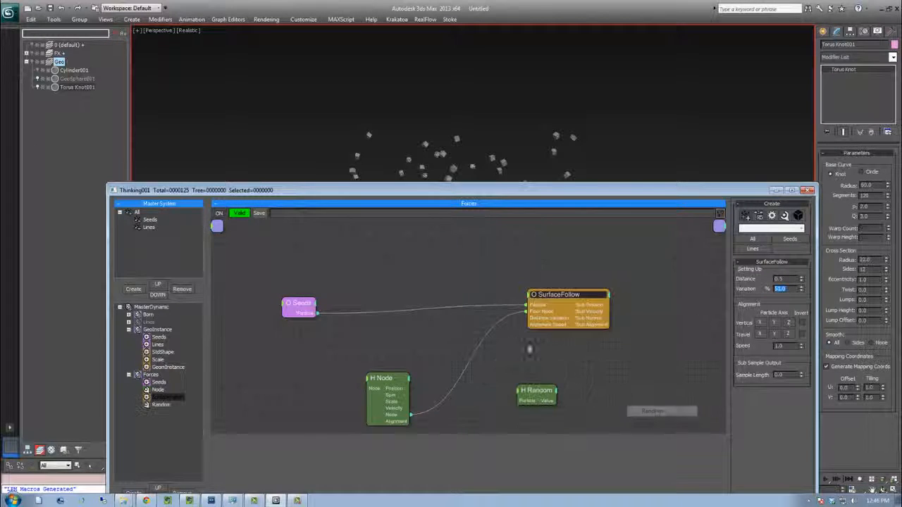
pyautogui.moveTo(536, 390); pyautogui.dragTo(488, 387)
pyautogui.moveTo(546, 299); pyautogui.dragTo(574, 301)
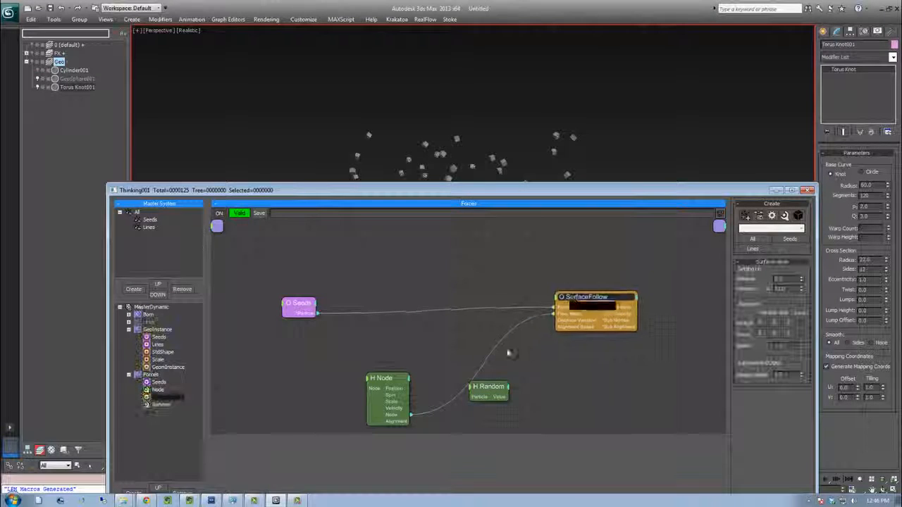
pyautogui.moveTo(567, 332); pyautogui.dragTo(573, 328)
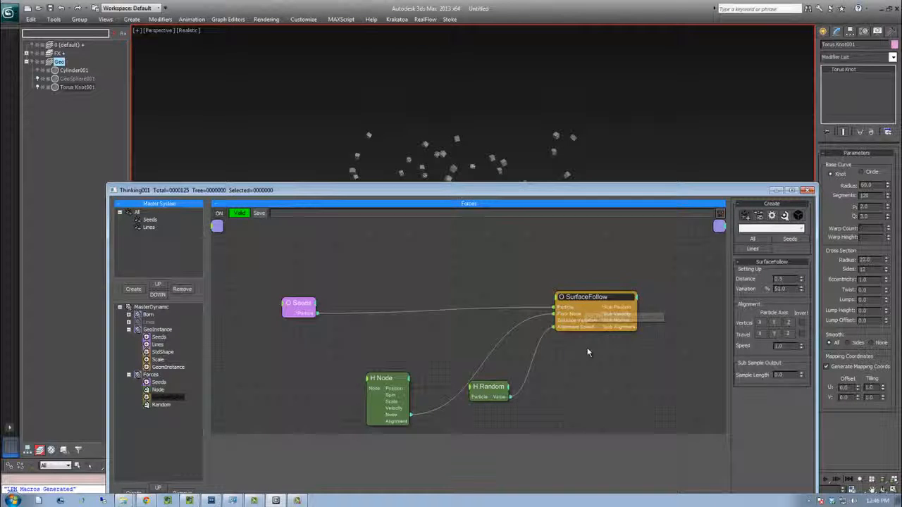
# Set the Random helper's Value 2 to about 1.46 and scrub the timeline to check the seeds' motion
pyautogui.click(488, 389)
pyautogui.moveTo(659, 189); pyautogui.dragTo(664, 246)
pyautogui.moveTo(453, 438); pyautogui.dragTo(522, 438)
pyautogui.moveTo(784, 350); pyautogui.dragTo(784, 303)
pyautogui.moveTo(514, 438); pyautogui.dragTo(680, 427)
pyautogui.click(114, 397)
pyautogui.click(133, 389)
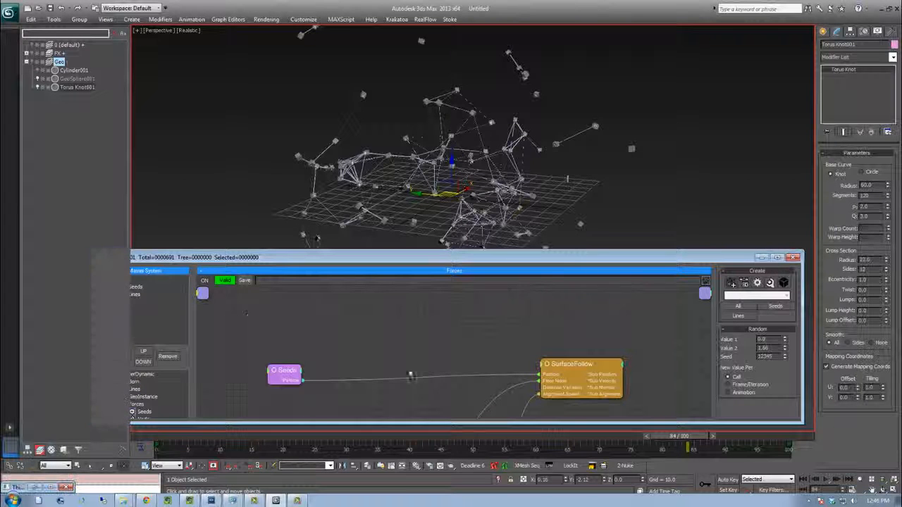
# Minimize the Thinking Particles window and scrub the timeline to preview the particle network in the viewport
pyautogui.click(761, 258)
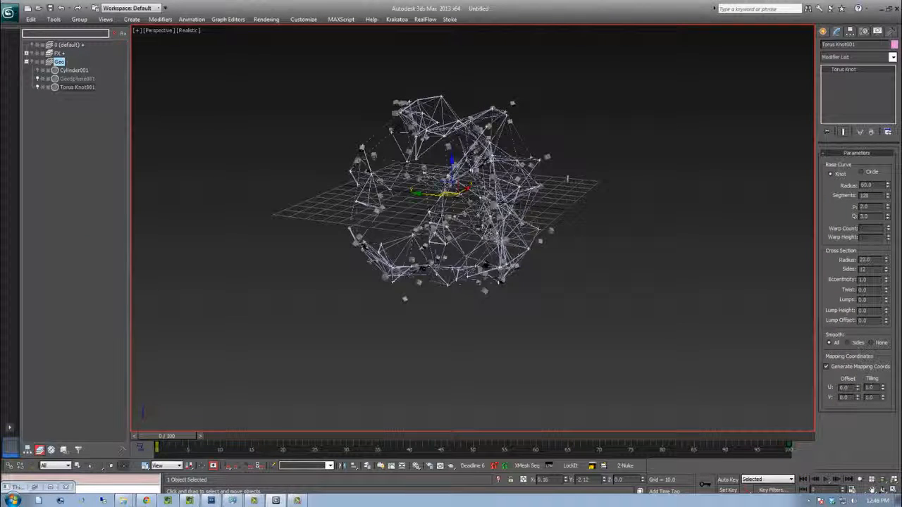
pyautogui.scroll(3, 458, 226)
pyautogui.scroll(-1, 502, 234)
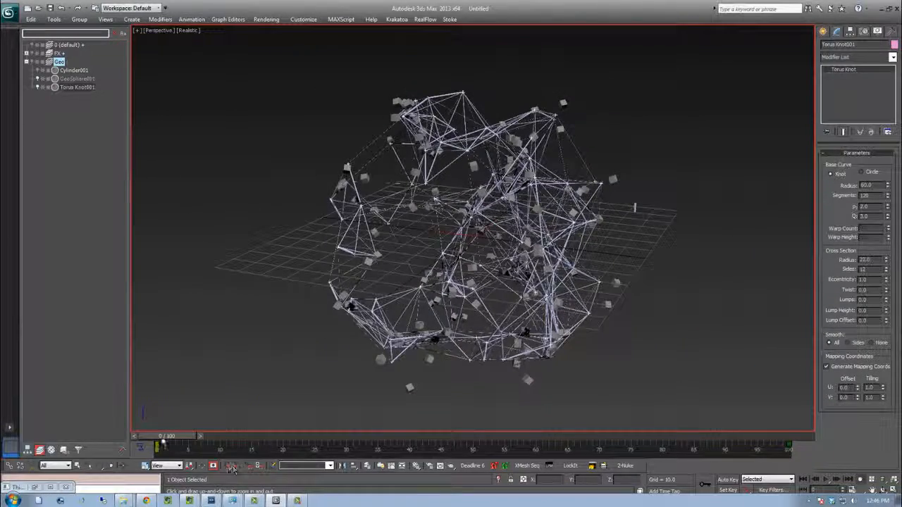
pyautogui.moveTo(166, 438); pyautogui.dragTo(193, 440)
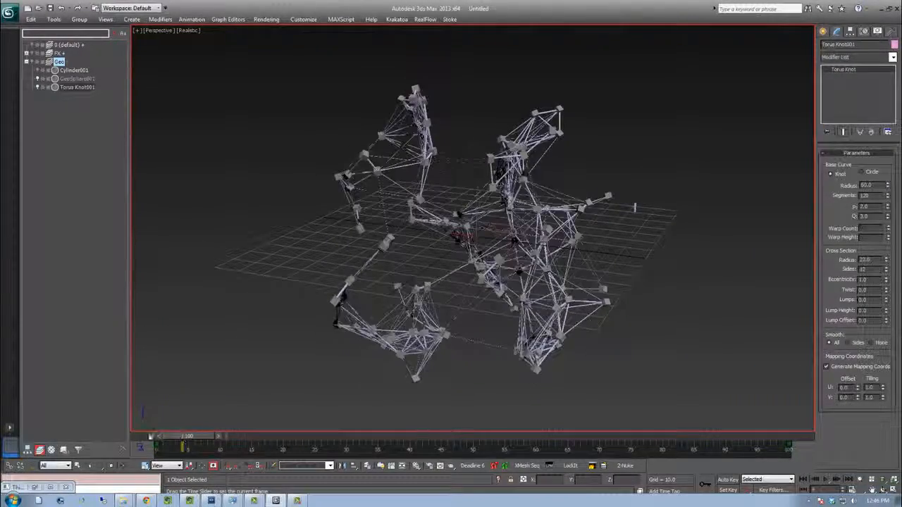
pyautogui.press('Home')
pyautogui.click(202, 437)
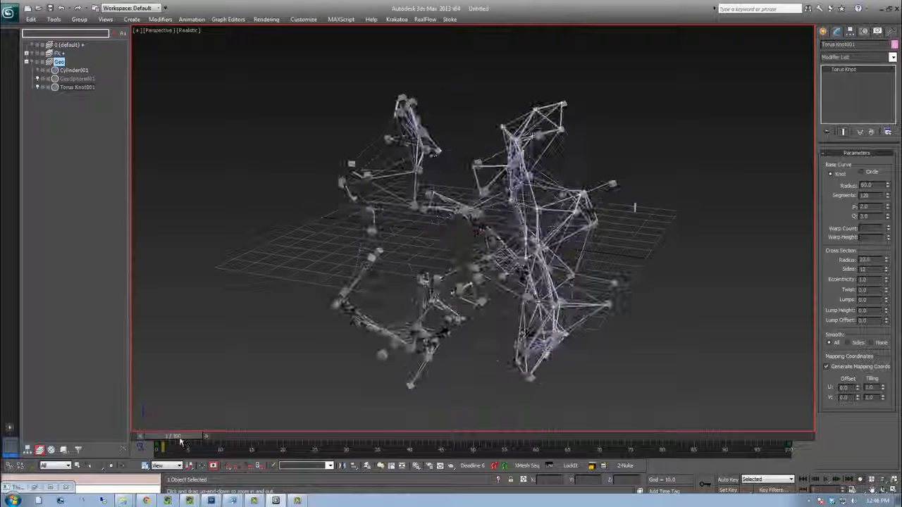
pyautogui.moveTo(183, 440); pyautogui.dragTo(446, 421)
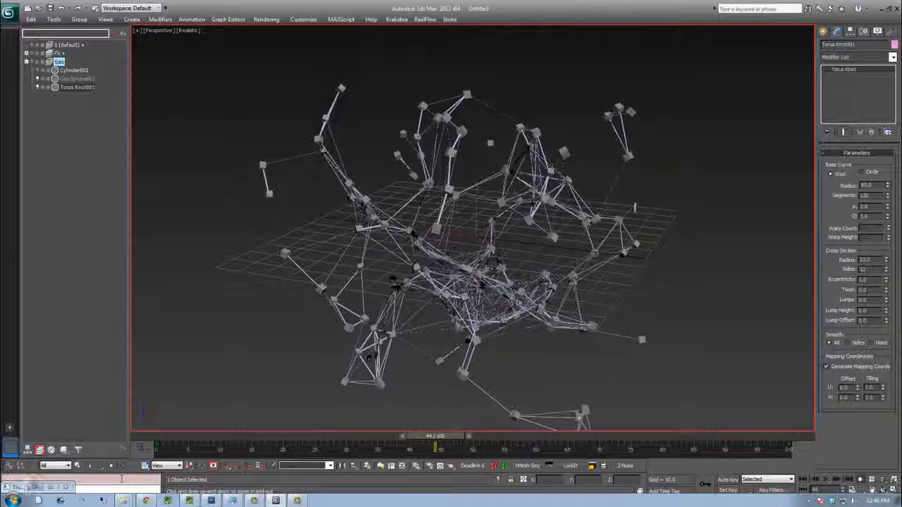
# Reopen Thinking Particles and set the Lines group's Integer - Distance Threshold value to 50
pyautogui.click(35, 488)
pyautogui.click(133, 389)
pyautogui.moveTo(317, 376); pyautogui.dragTo(322, 259, button='middle')
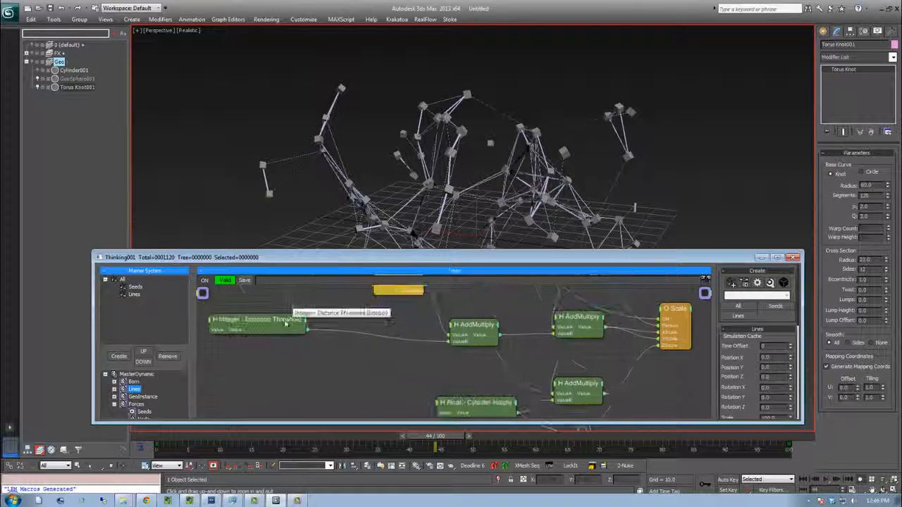
pyautogui.click(288, 318)
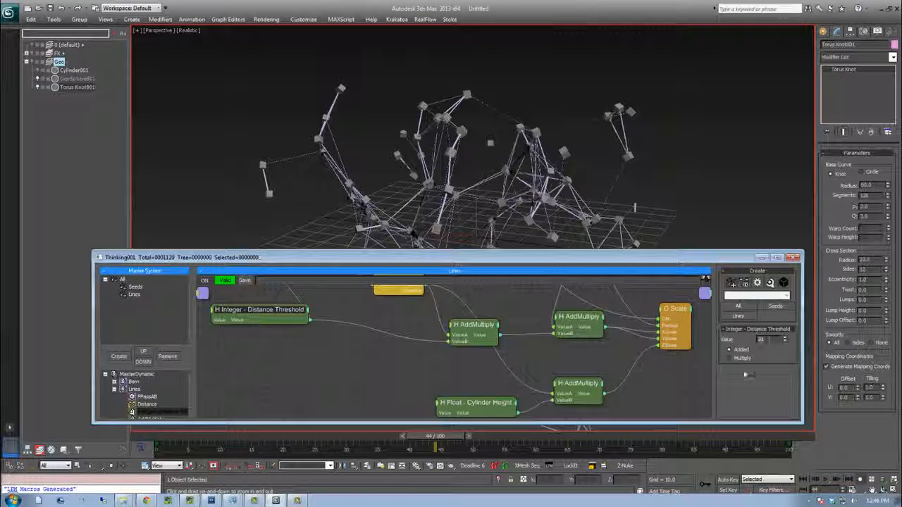
pyautogui.write('50')
pyautogui.press('Return')
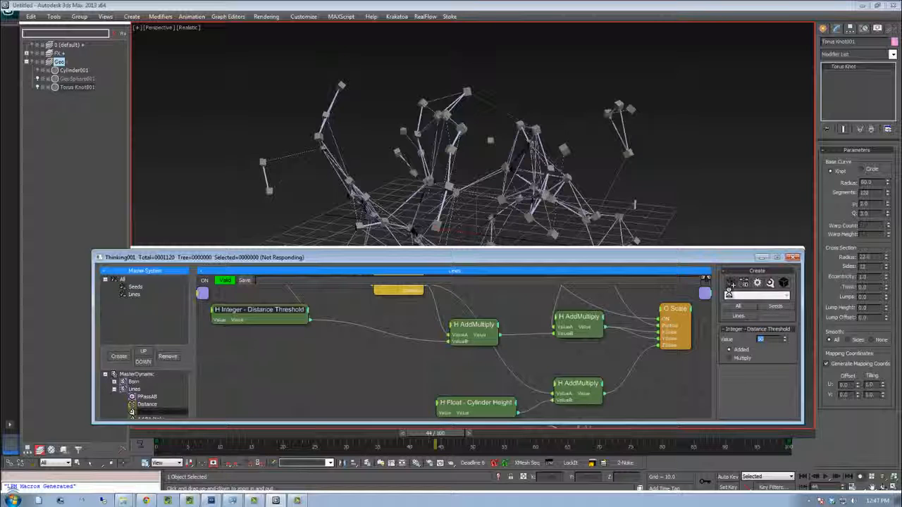
# Minimize the window, orbit the viewport and scrub the timeline to inspect the denser connections
pyautogui.click(759, 258)
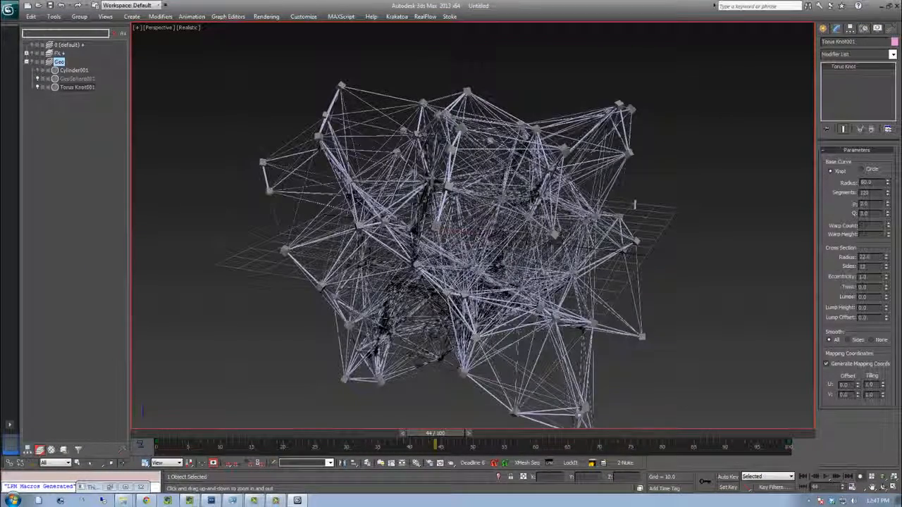
pyautogui.keyDown('alt'); pyautogui.moveTo(482, 209); pyautogui.dragTo(458, 174, button='middle'); pyautogui.keyUp('alt')
pyautogui.keyDown('alt'); pyautogui.moveTo(643, 184); pyautogui.dragTo(654, 196, button='middle'); pyautogui.keyUp('alt')
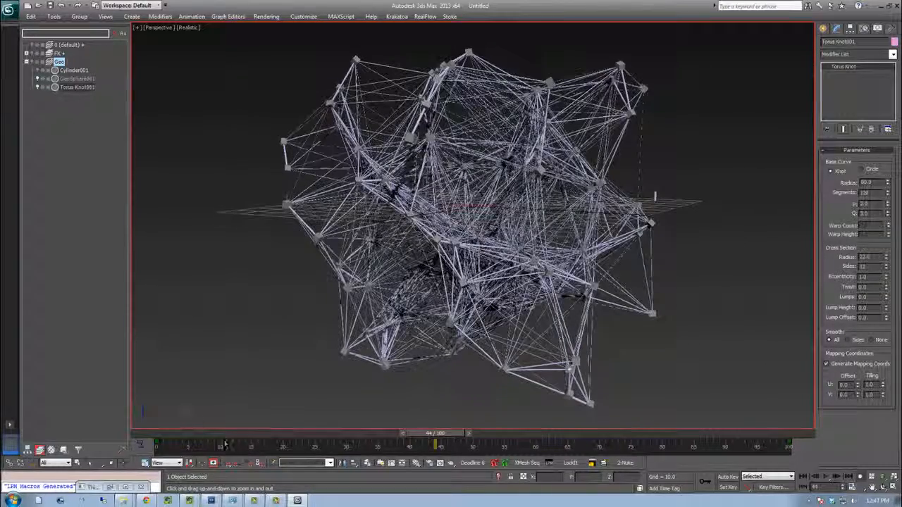
pyautogui.click(165, 433)
pyautogui.moveTo(166, 434); pyautogui.dragTo(189, 433)
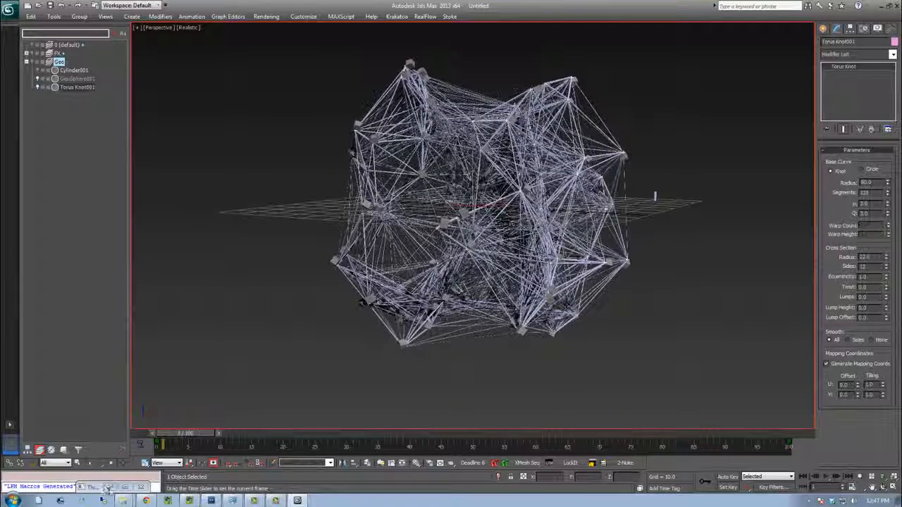
# Reopen Thinking Particles, lower the Distance Threshold value and minimize the window again
pyautogui.click(109, 487)
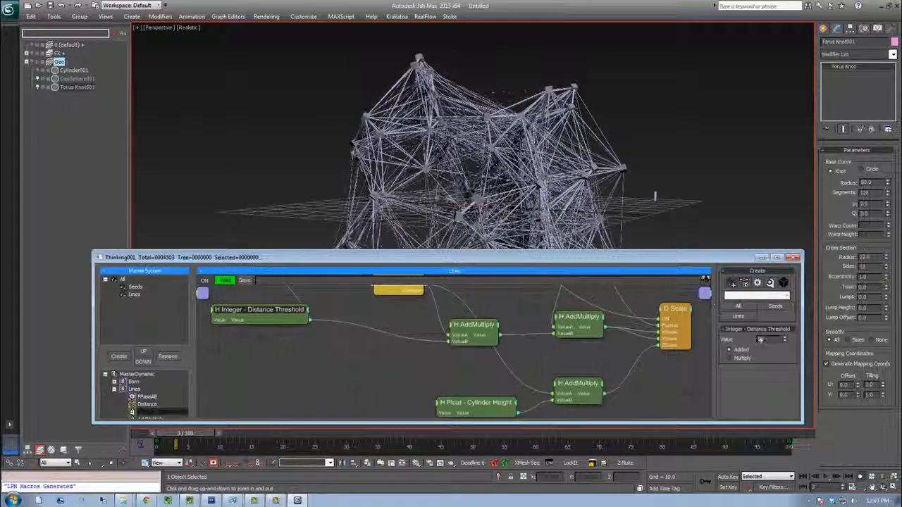
pyautogui.moveTo(769, 340); pyautogui.dragTo(739, 354)
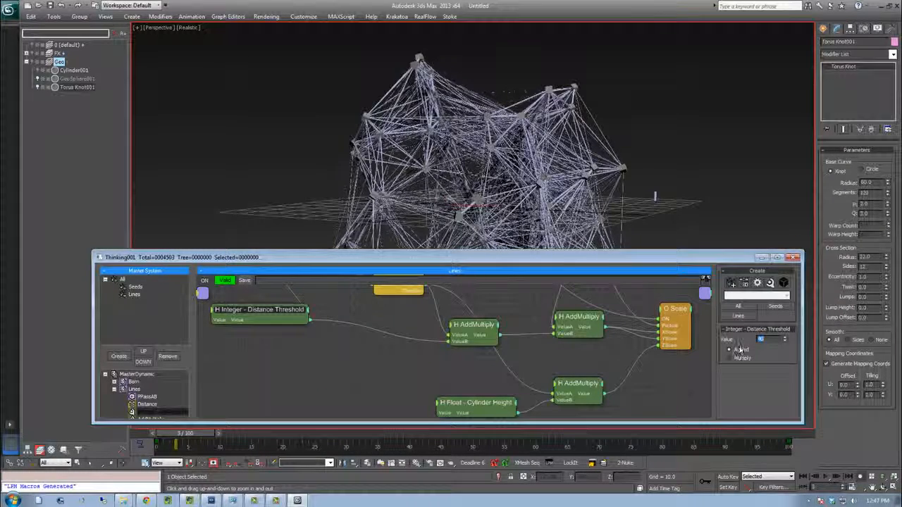
pyautogui.click(761, 257)
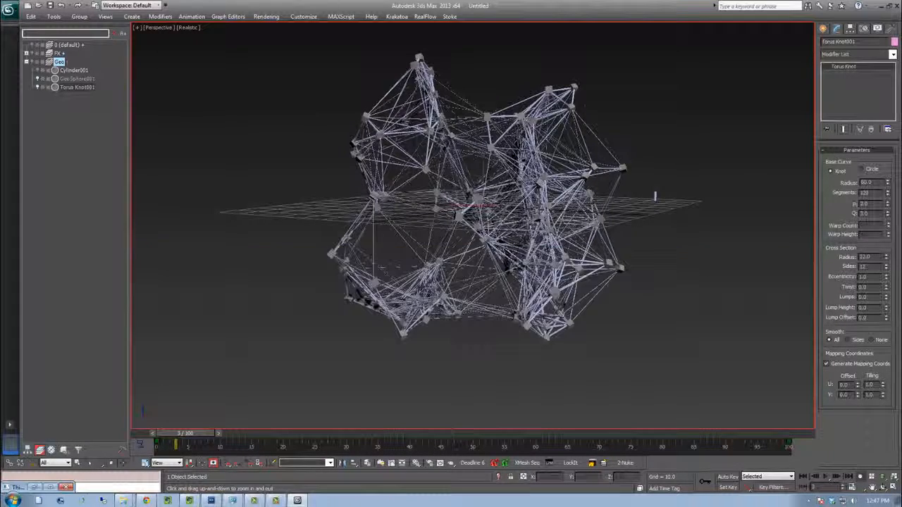